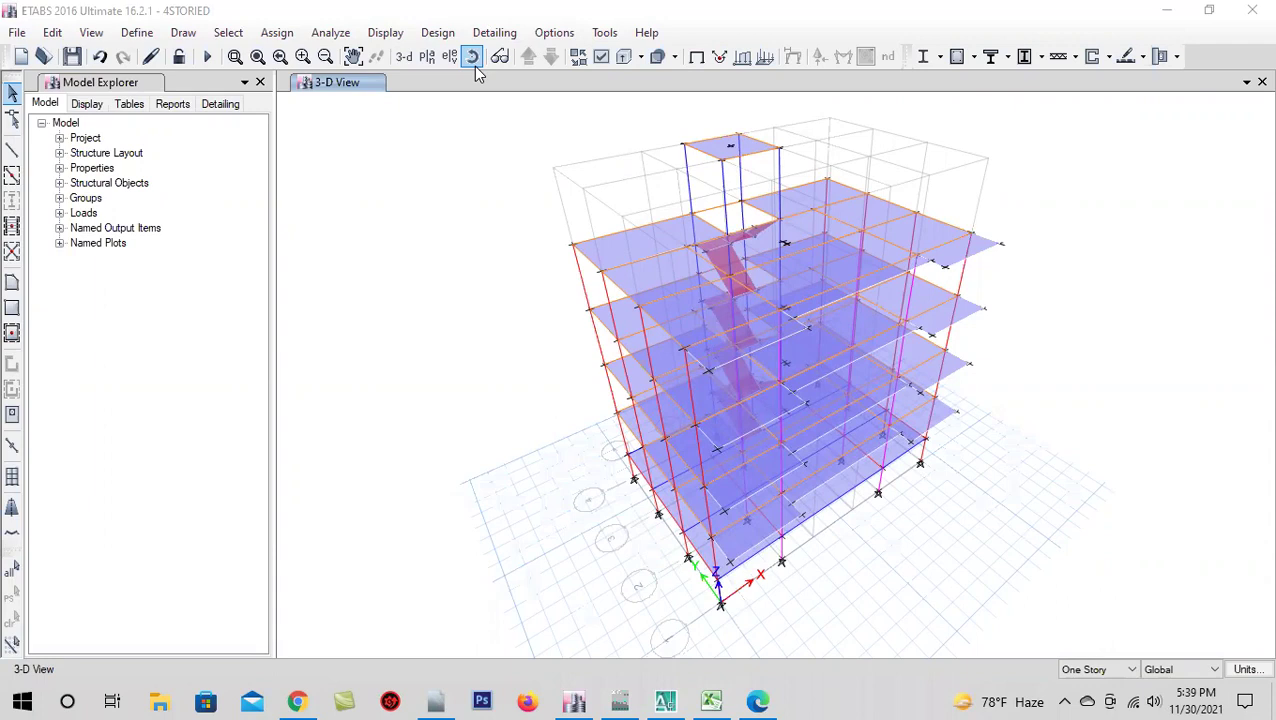
# - Orbit the 3-D building model to inspect it from several angles
pyautogui.click(473, 58)
pyautogui.moveTo(548, 462)
pyautogui.mouseDown()
pyautogui.moveTo(571, 503)
pyautogui.moveTo(516, 352)
pyautogui.moveTo(687, 510)
pyautogui.moveTo(387, 458)
pyautogui.moveTo(548, 519)
pyautogui.moveTo(786, 441)
pyautogui.moveTo(521, 484)
pyautogui.moveTo(481, 362)
pyautogui.moveTo(614, 423)
pyautogui.moveTo(564, 464)
pyautogui.moveTo(476, 496)
pyautogui.moveTo(561, 518)
pyautogui.mouseUp()
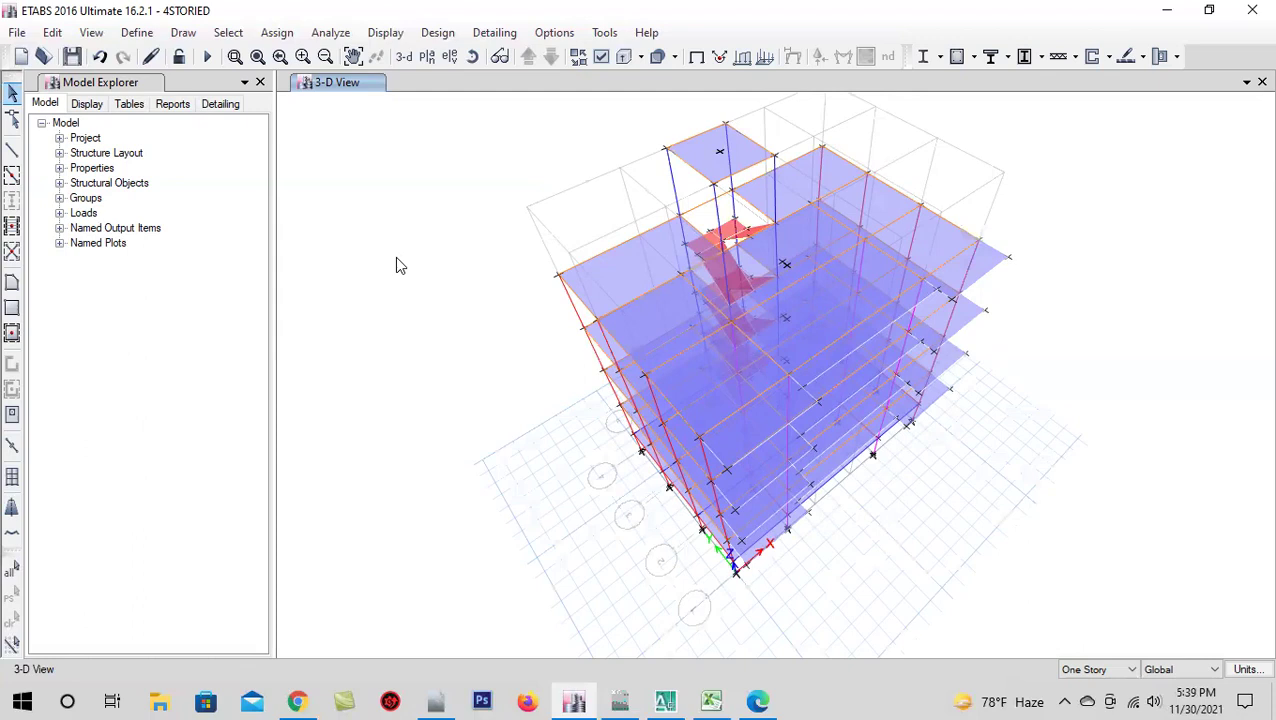
pyautogui.click(405, 57)
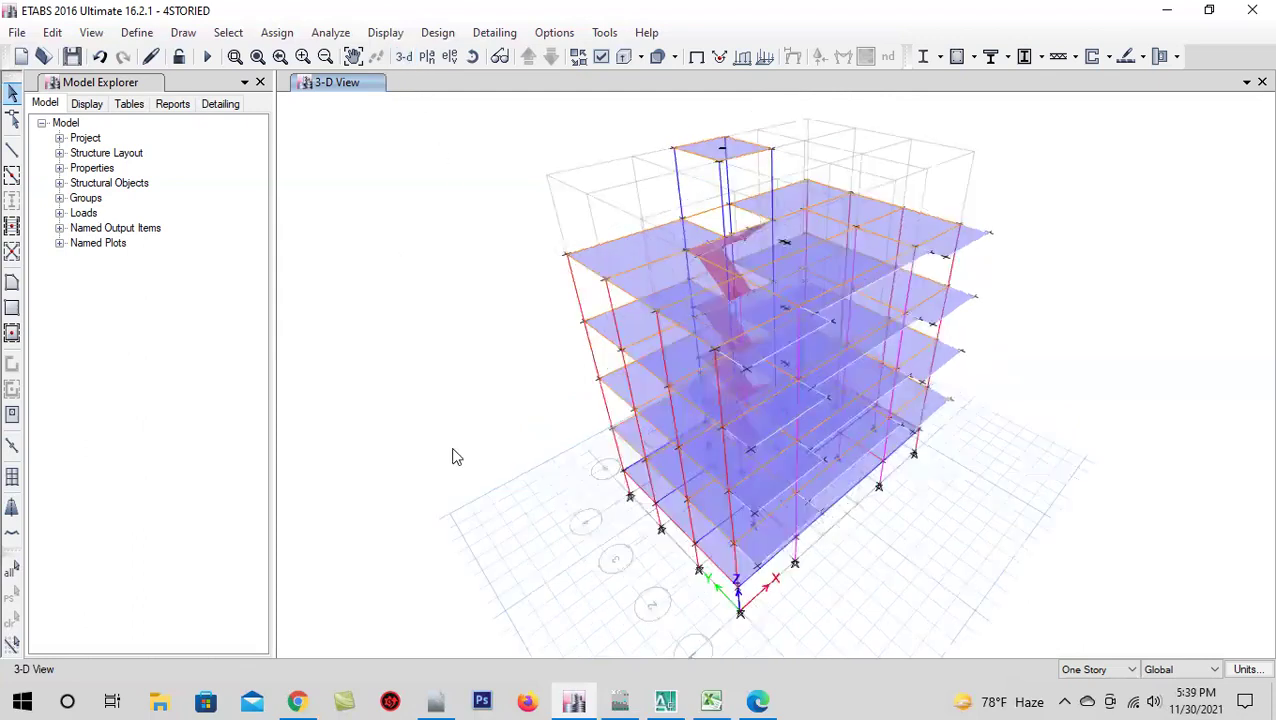
pyautogui.click(471, 58)
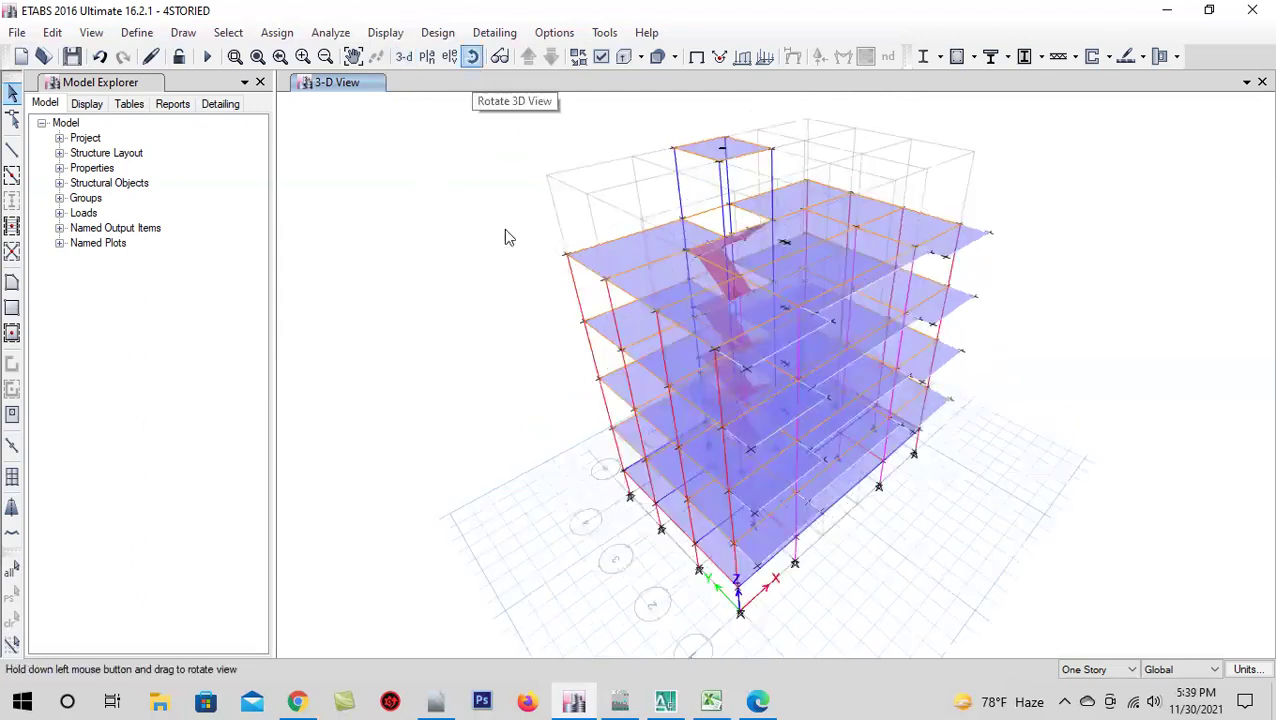
pyautogui.moveTo(413, 453)
pyautogui.mouseDown()
pyautogui.moveTo(500, 527)
pyautogui.moveTo(692, 570)
pyautogui.moveTo(496, 575)
pyautogui.moveTo(544, 484)
pyautogui.moveTo(760, 496)
pyautogui.moveTo(692, 604)
pyautogui.moveTo(504, 601)
pyautogui.mouseUp()
pyautogui.moveTo(484, 533); pyautogui.dragTo(590, 566)
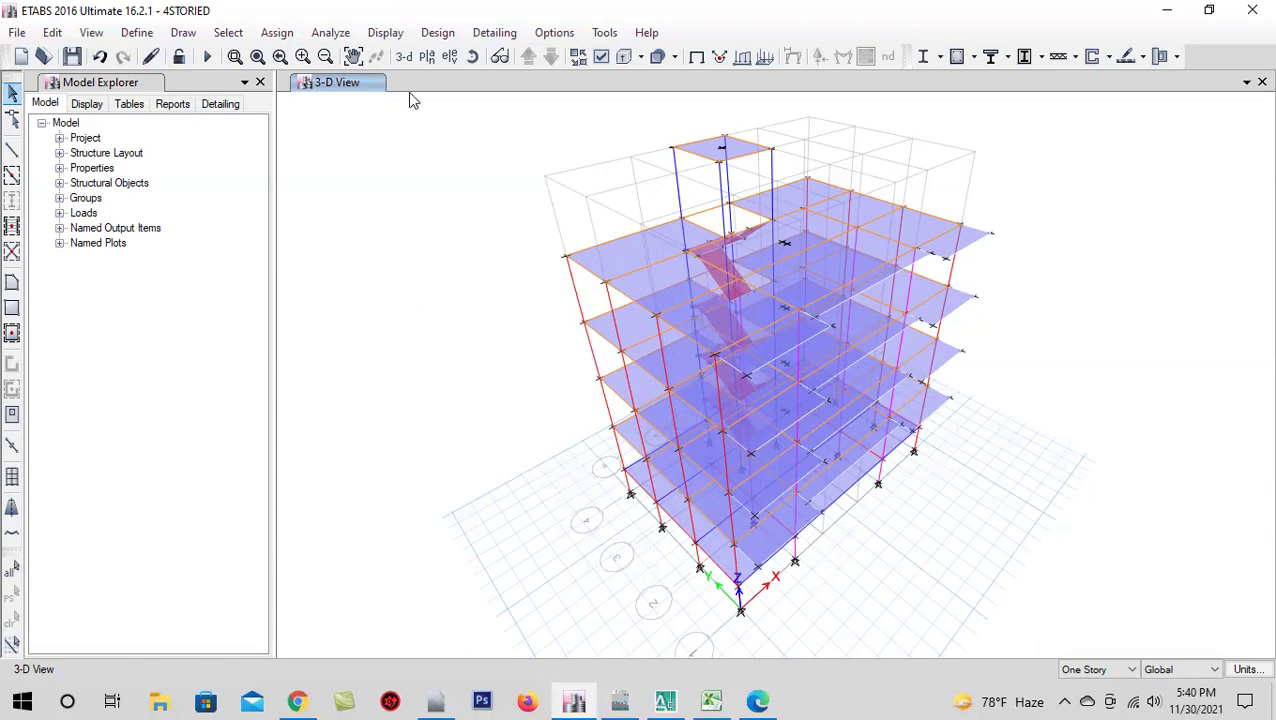
pyautogui.click(405, 60)
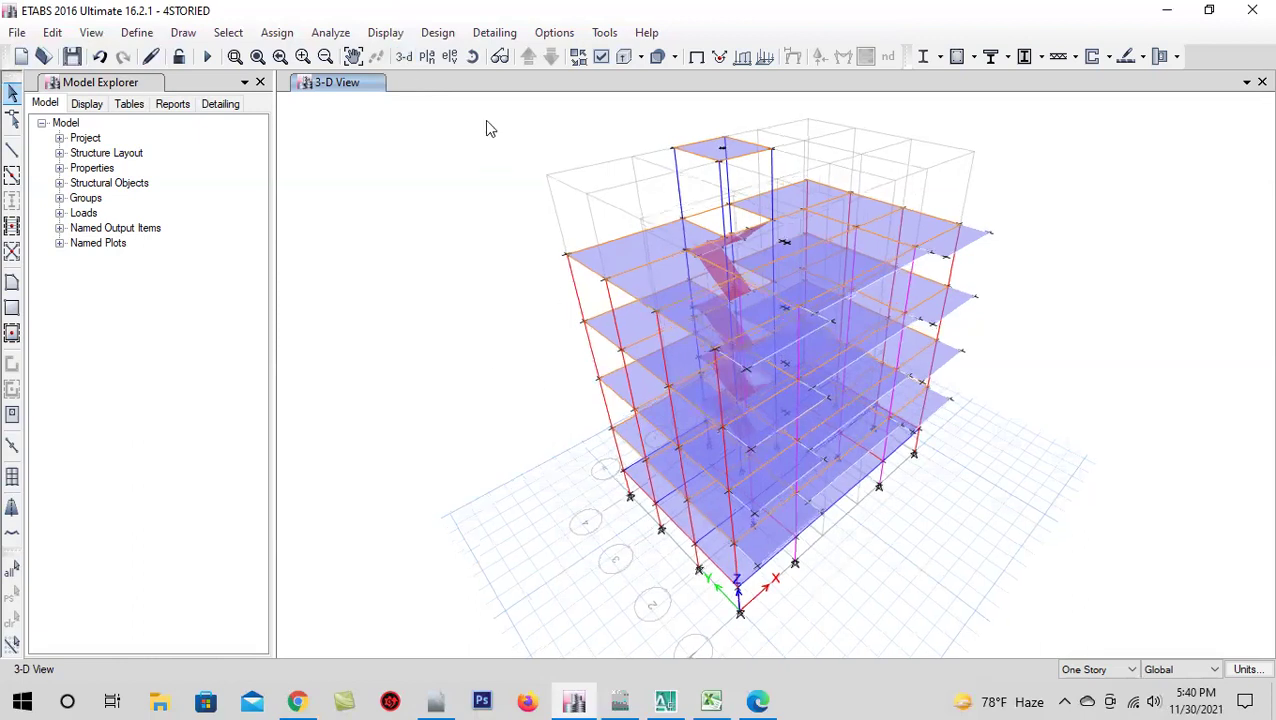
pyautogui.click(476, 60)
pyautogui.moveTo(547, 527)
pyautogui.mouseDown()
pyautogui.moveTo(607, 535)
pyautogui.moveTo(699, 585)
pyautogui.moveTo(1016, 553)
pyautogui.moveTo(683, 581)
pyautogui.moveTo(533, 540)
pyautogui.moveTo(592, 582)
pyautogui.mouseUp()
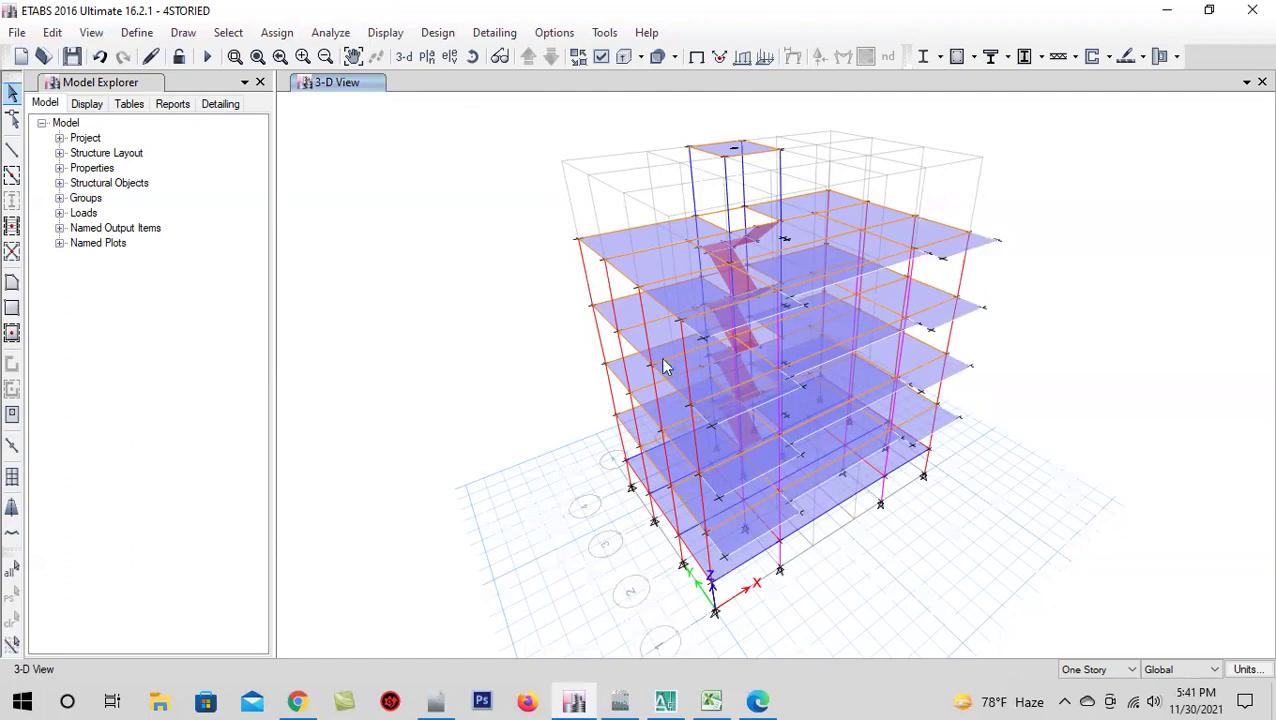
pyautogui.click(472, 56)
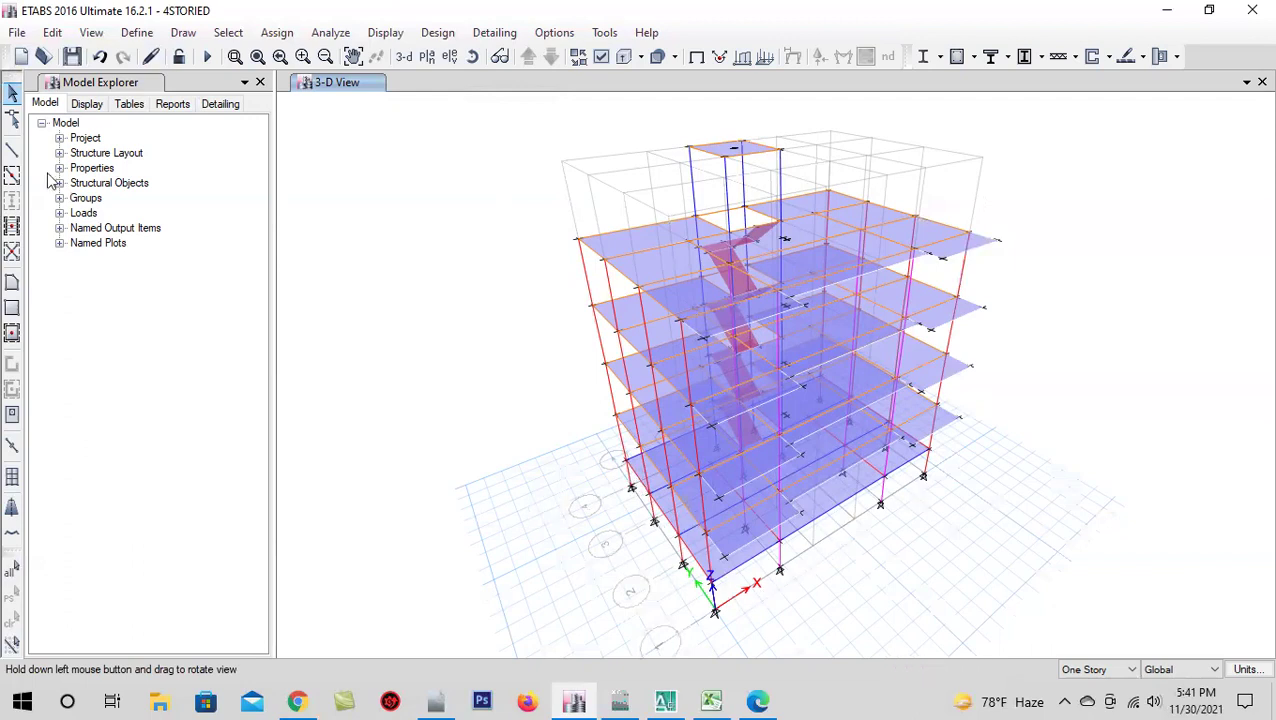
# - Run the analysis and ACI 318-14 concrete frame design, then pick a plan storey
pyautogui.click(207, 56)
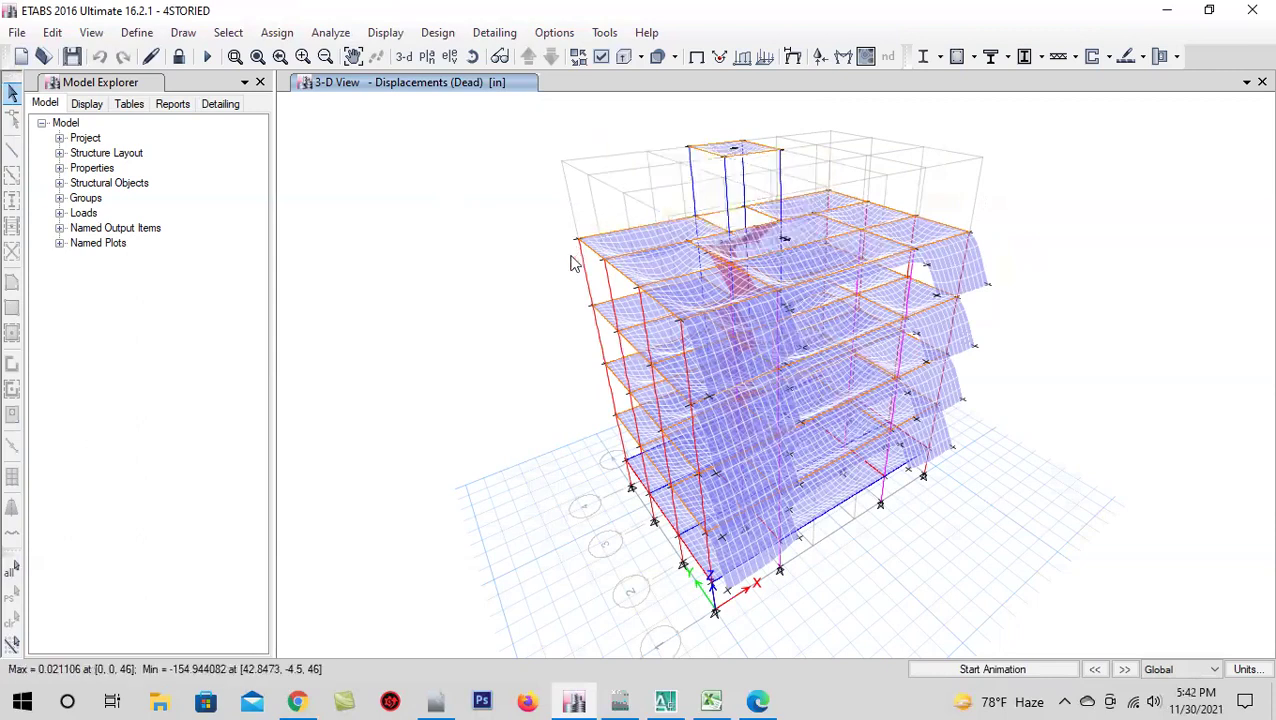
pyautogui.click(955, 60)
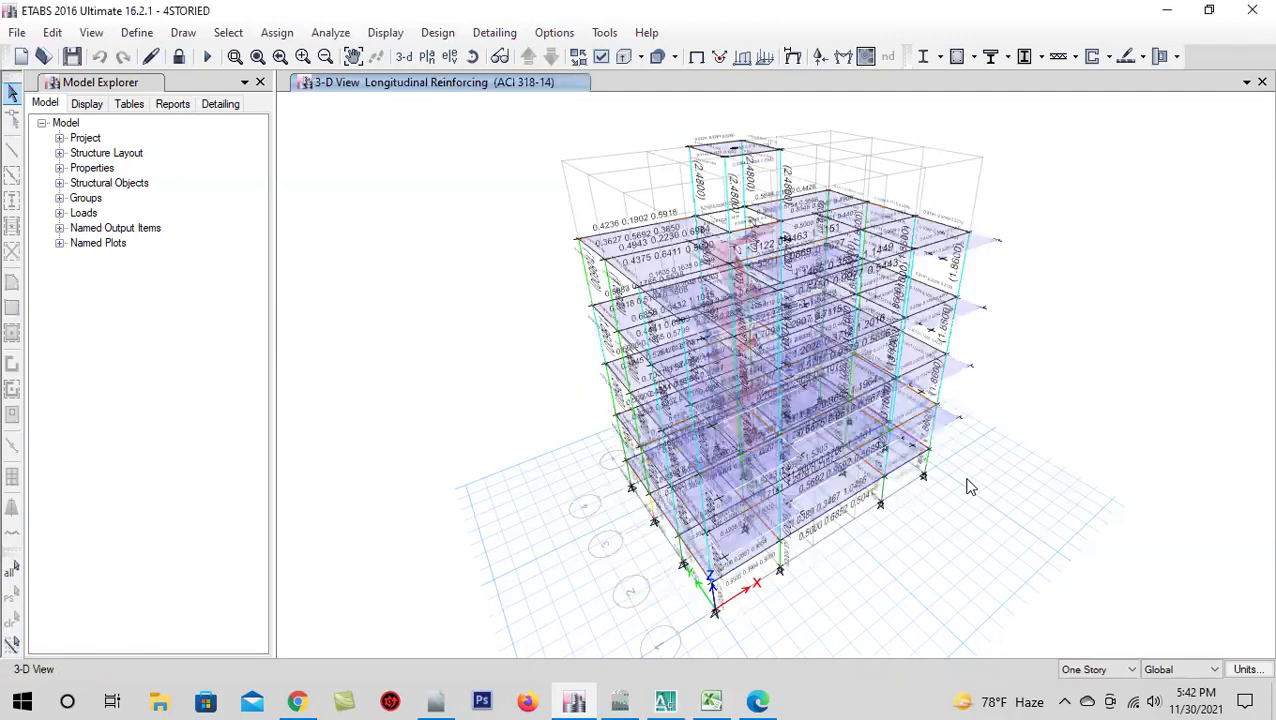
pyautogui.click(428, 57)
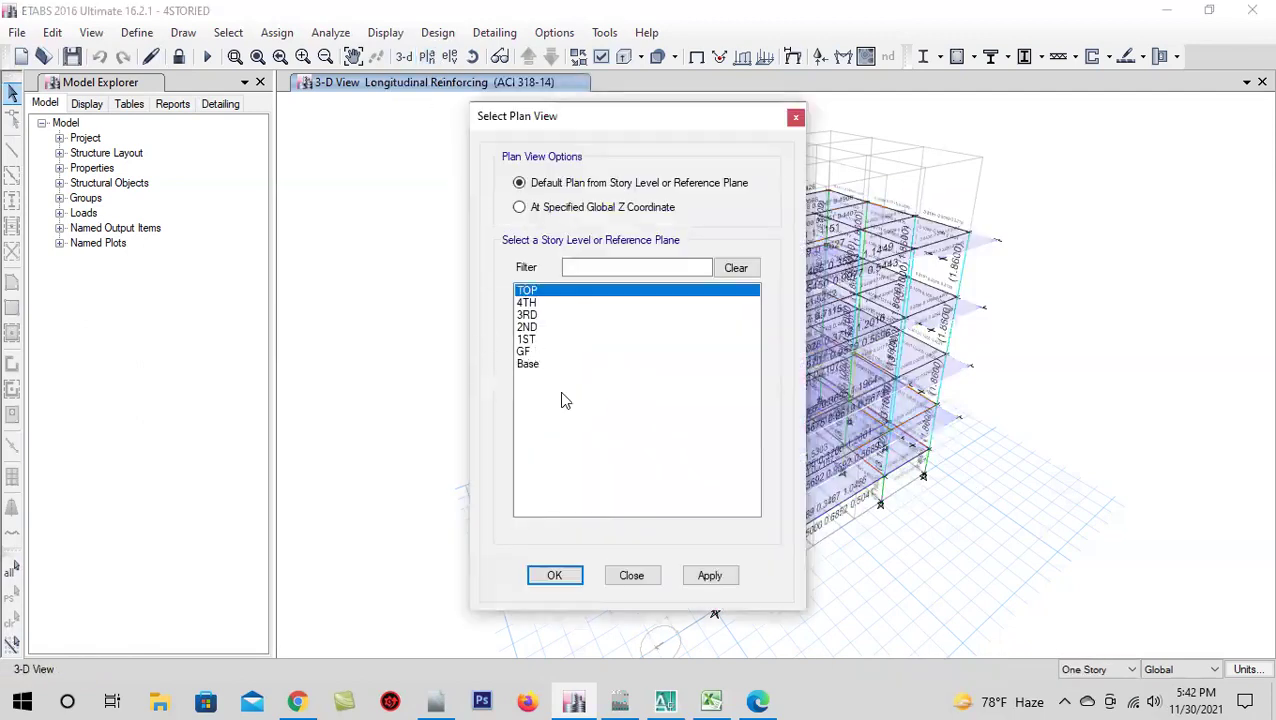
# - Show the GF storey plan of longitudinal reinforcing results
pyautogui.click(523, 351)
pyautogui.click(709, 575)
pyautogui.click(554, 575)
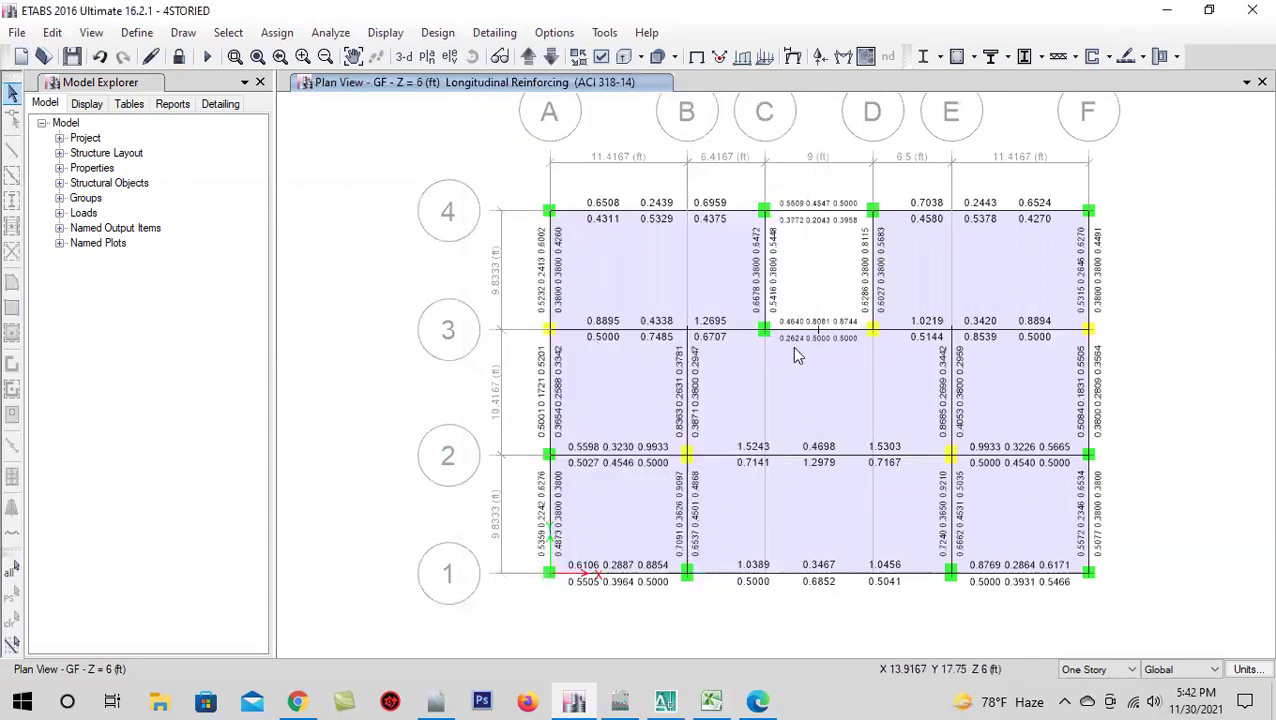
# - Step through the storeys up to GF, then down to the Base level plan
pyautogui.click(527, 58)
pyautogui.click(527, 58)
pyautogui.click(527, 58)
pyautogui.click(527, 58)
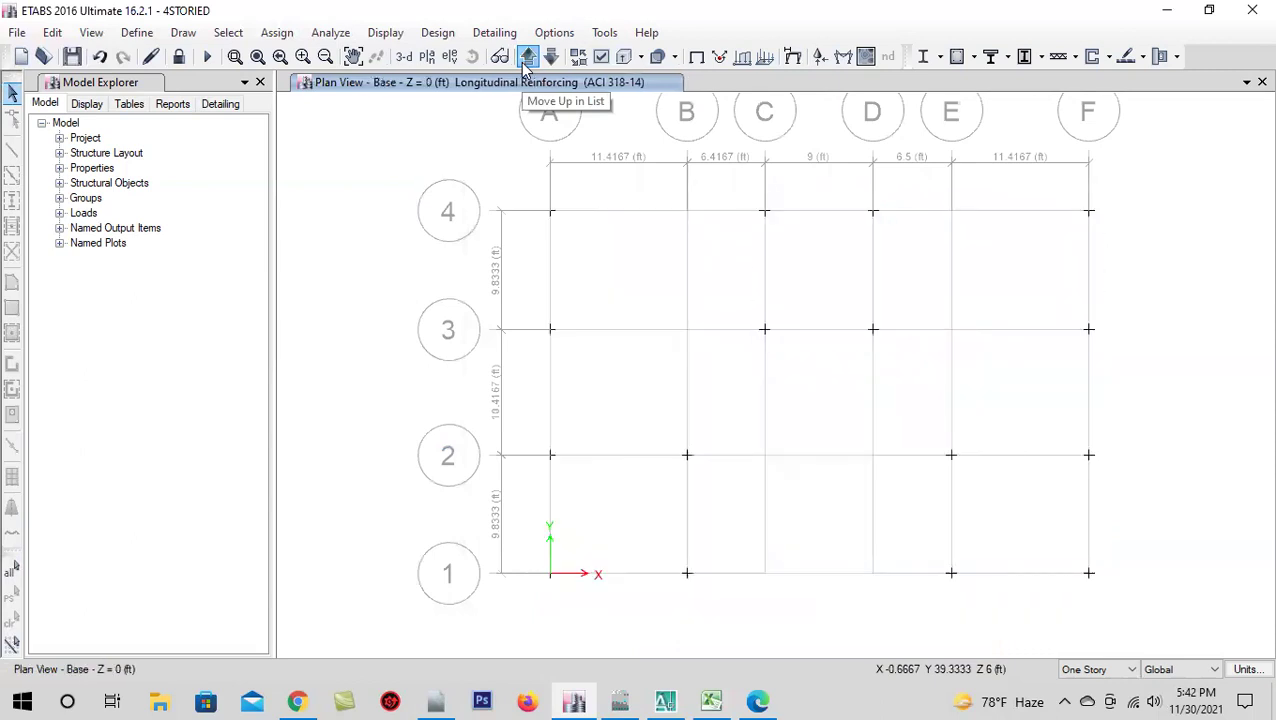
pyautogui.click(527, 58)
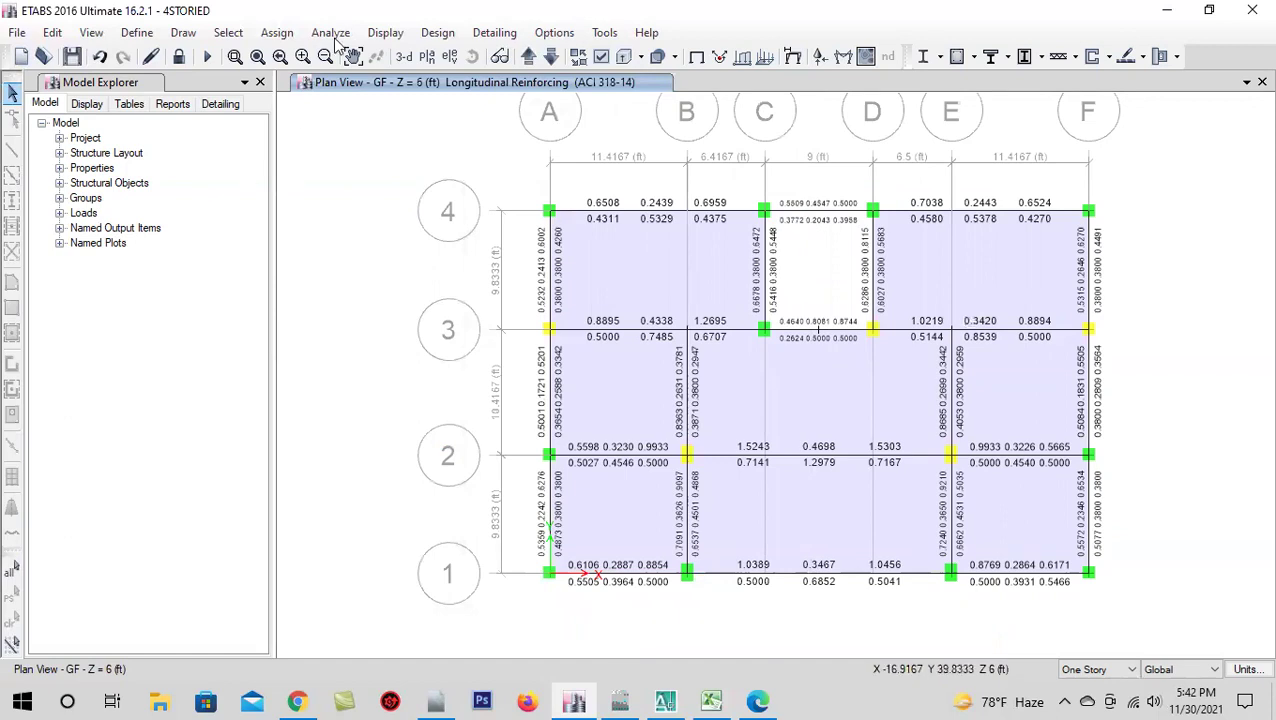
pyautogui.click(550, 57)
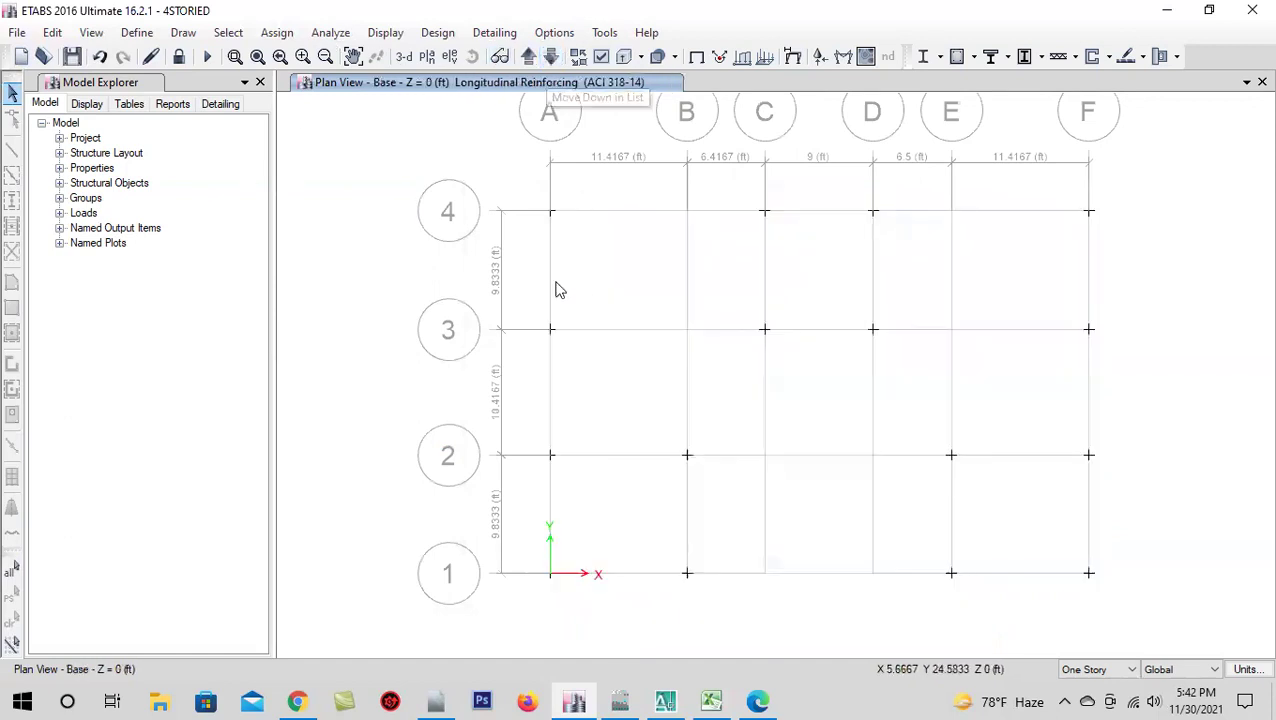
pyautogui.moveTo(692, 401); pyautogui.dragTo(673, 419, button='middle')
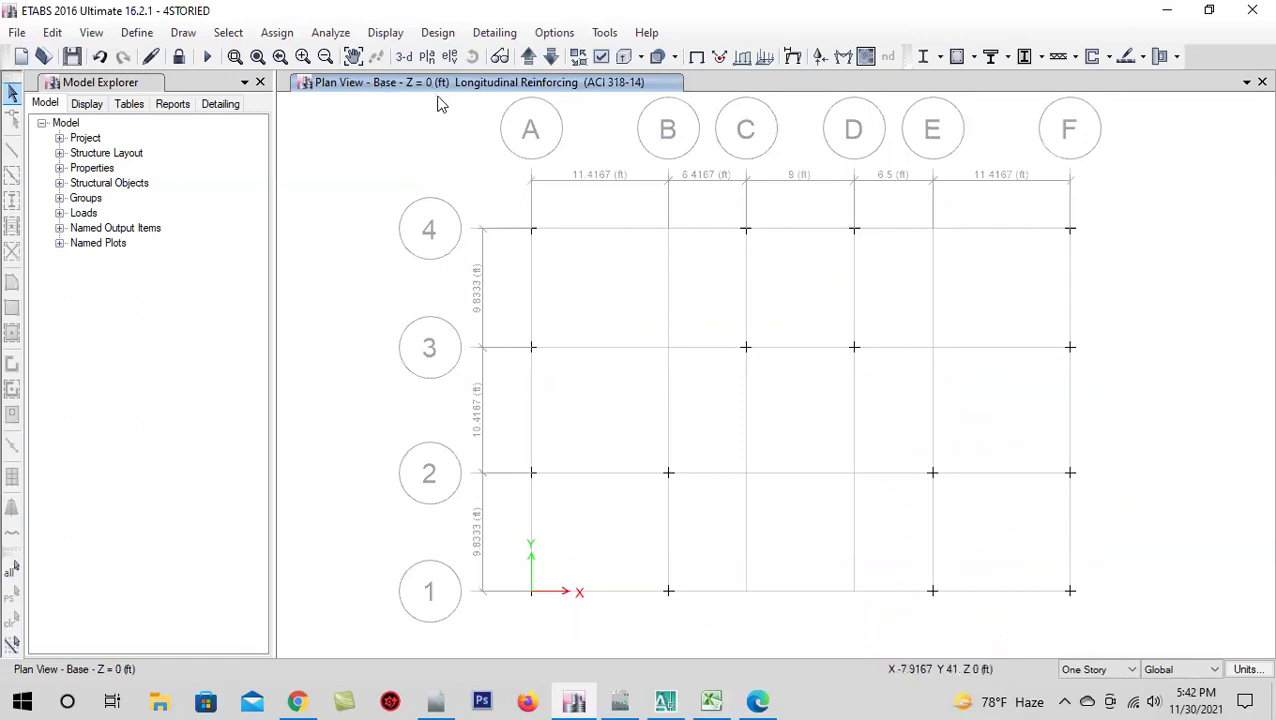
# - Briefly check the reaction display options, then browse the defined load combinations
pyautogui.click(819, 60)
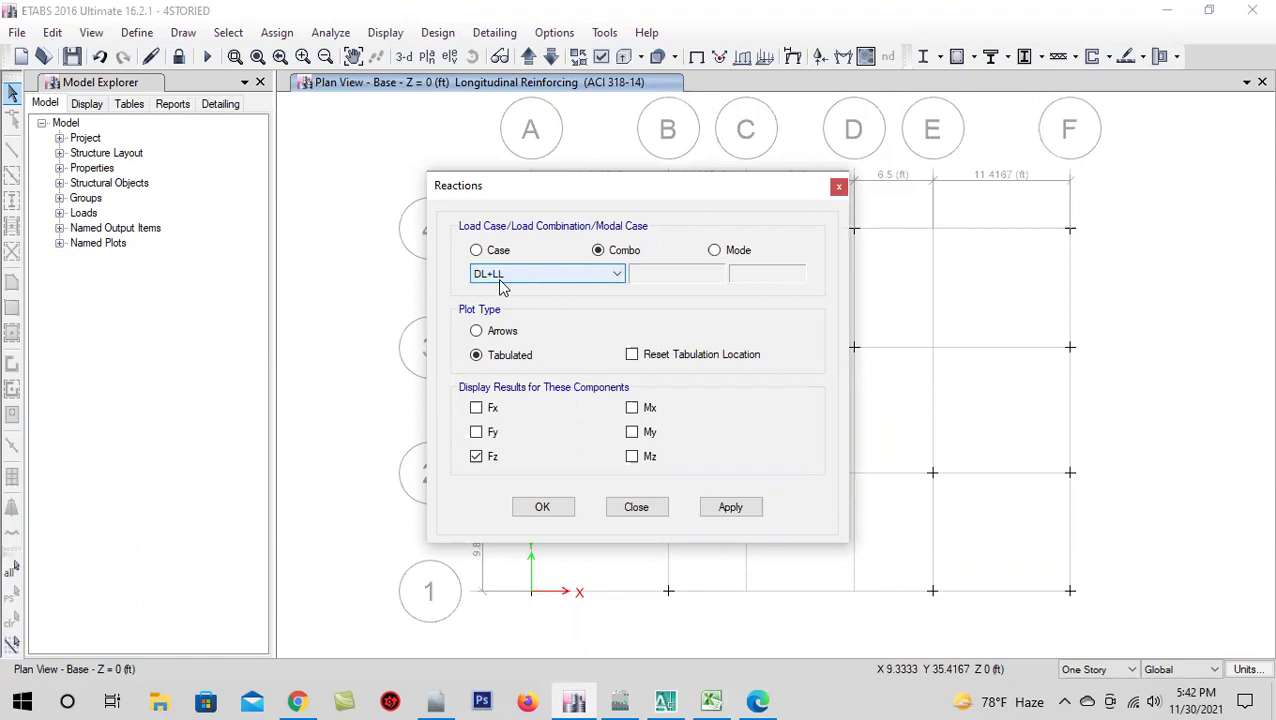
pyautogui.click(636, 507)
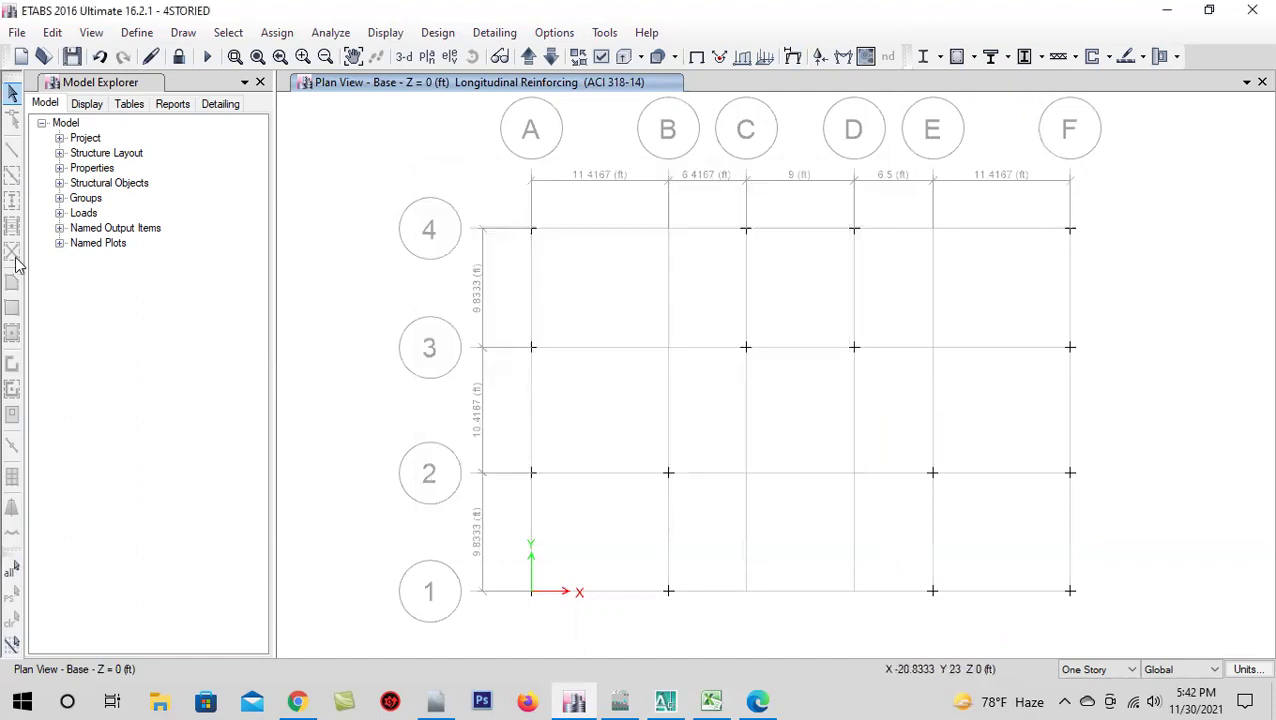
pyautogui.click(137, 33)
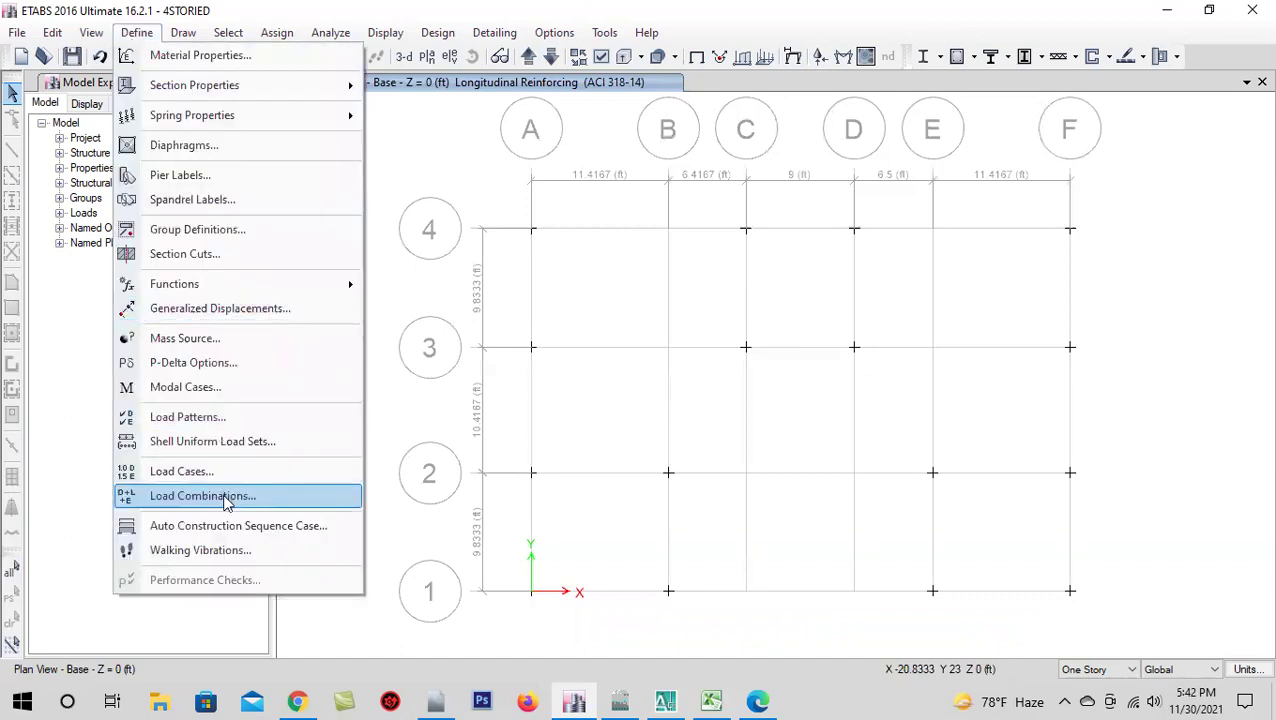
pyautogui.click(226, 503)
pyautogui.scroll(-3, 466, 385)
pyautogui.scroll(-3, 466, 385)
pyautogui.scroll(1, 466, 385)
pyautogui.scroll(3, 464, 390)
pyautogui.scroll(2, 462, 400)
pyautogui.scroll(-2, 461, 405)
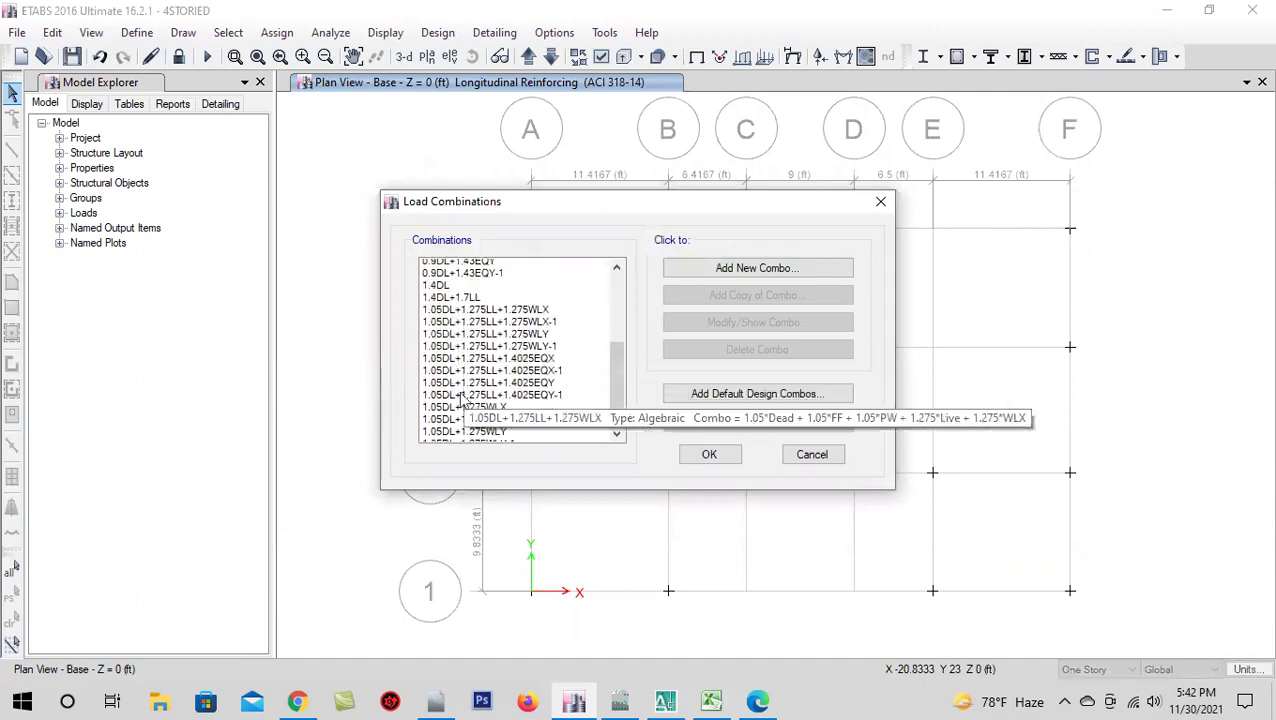
pyautogui.scroll(-2, 461, 405)
# - Inspect the DL+LL combination definition and return to the support reaction settings
pyautogui.click(451, 438)
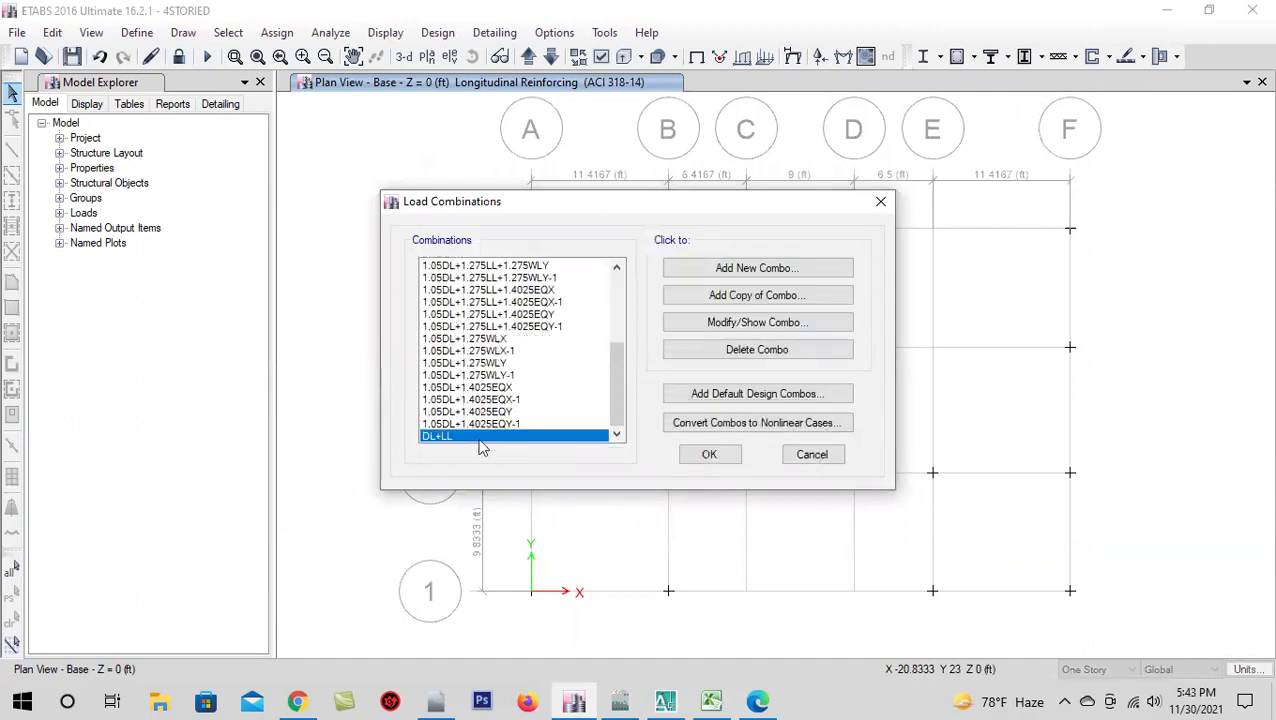
pyautogui.click(817, 455)
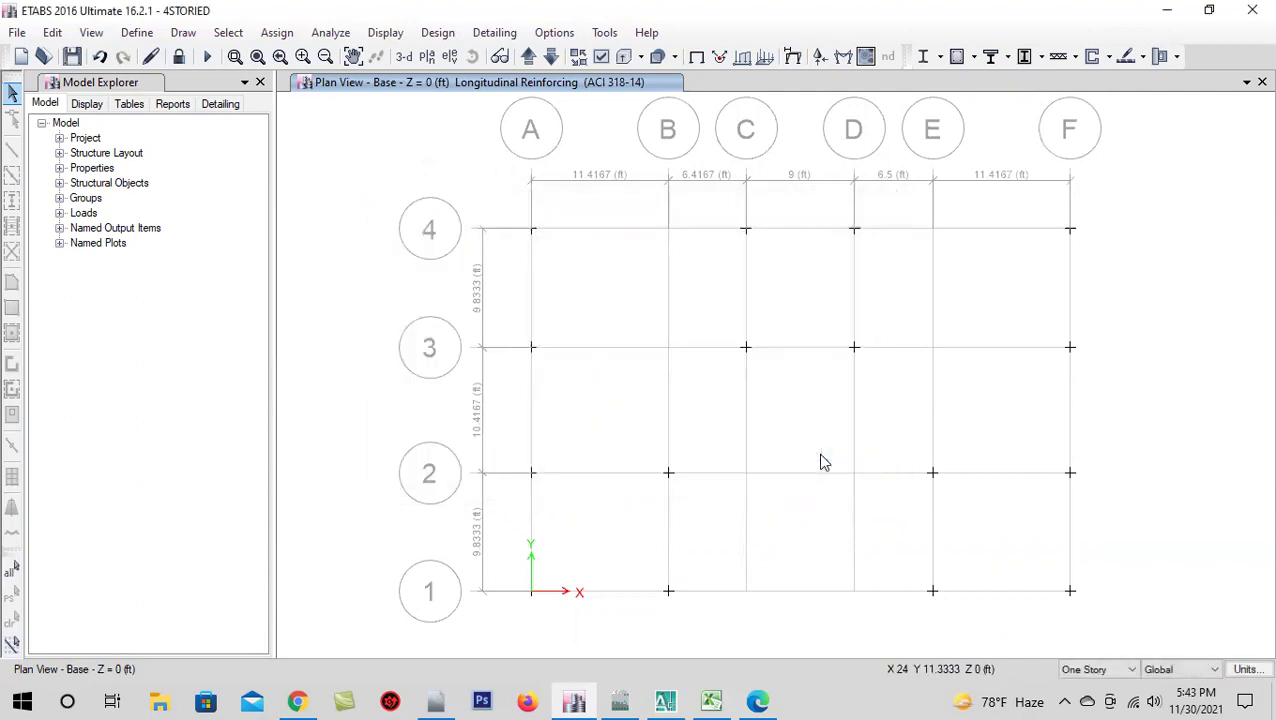
pyautogui.click(819, 60)
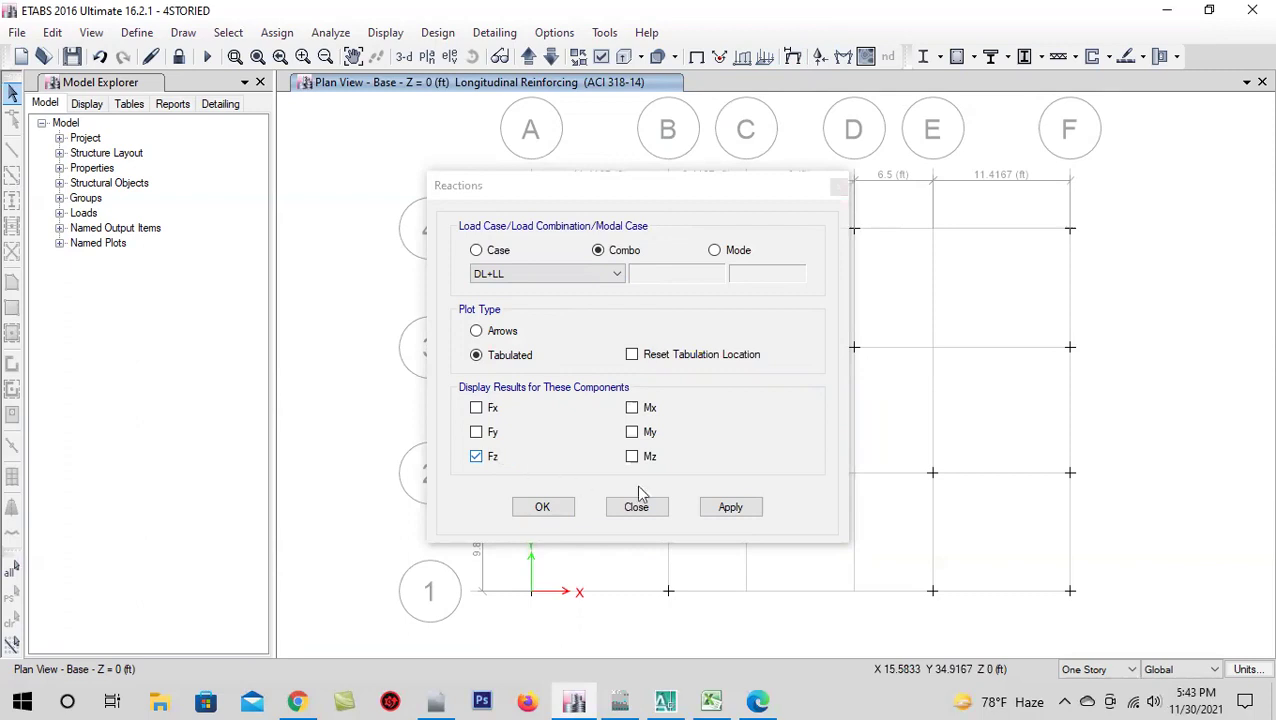
# - Display tabulated DL+LL Fz reactions (50.399–177.878 kip) across the whole Base plan
pyautogui.click(718, 507)
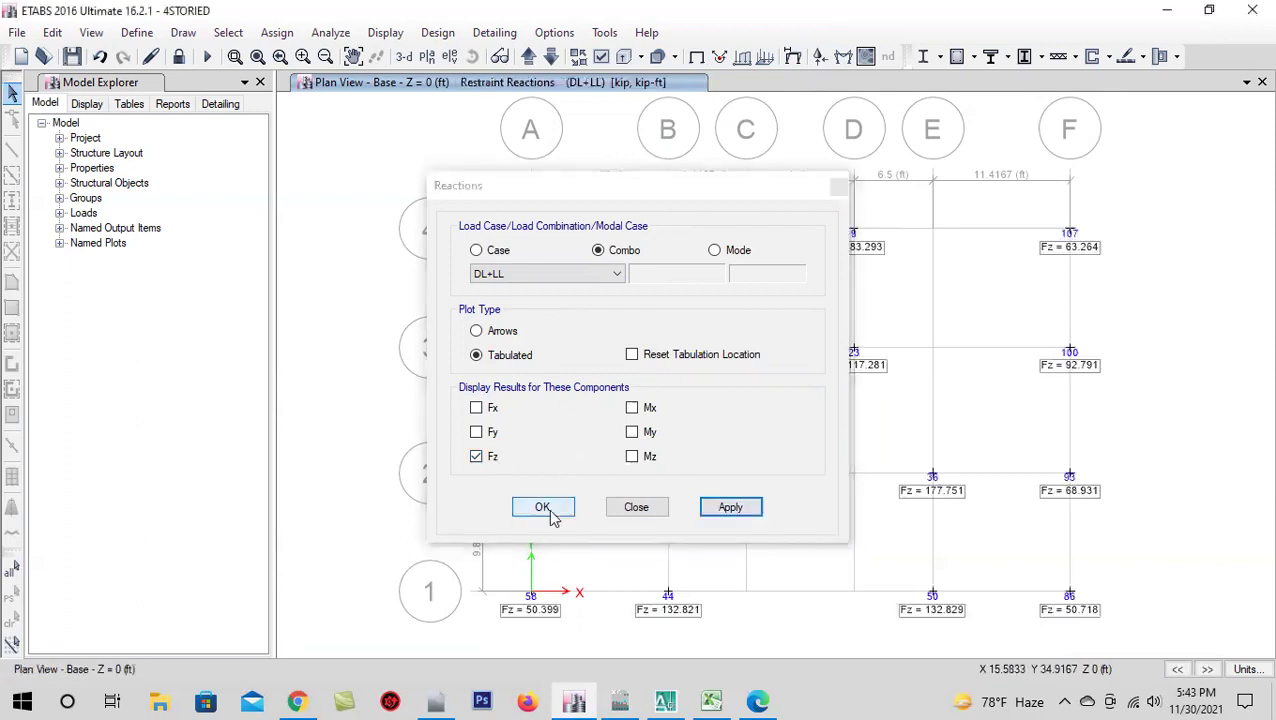
pyautogui.click(554, 510)
pyautogui.moveTo(757, 507); pyautogui.dragTo(753, 510, button='middle')
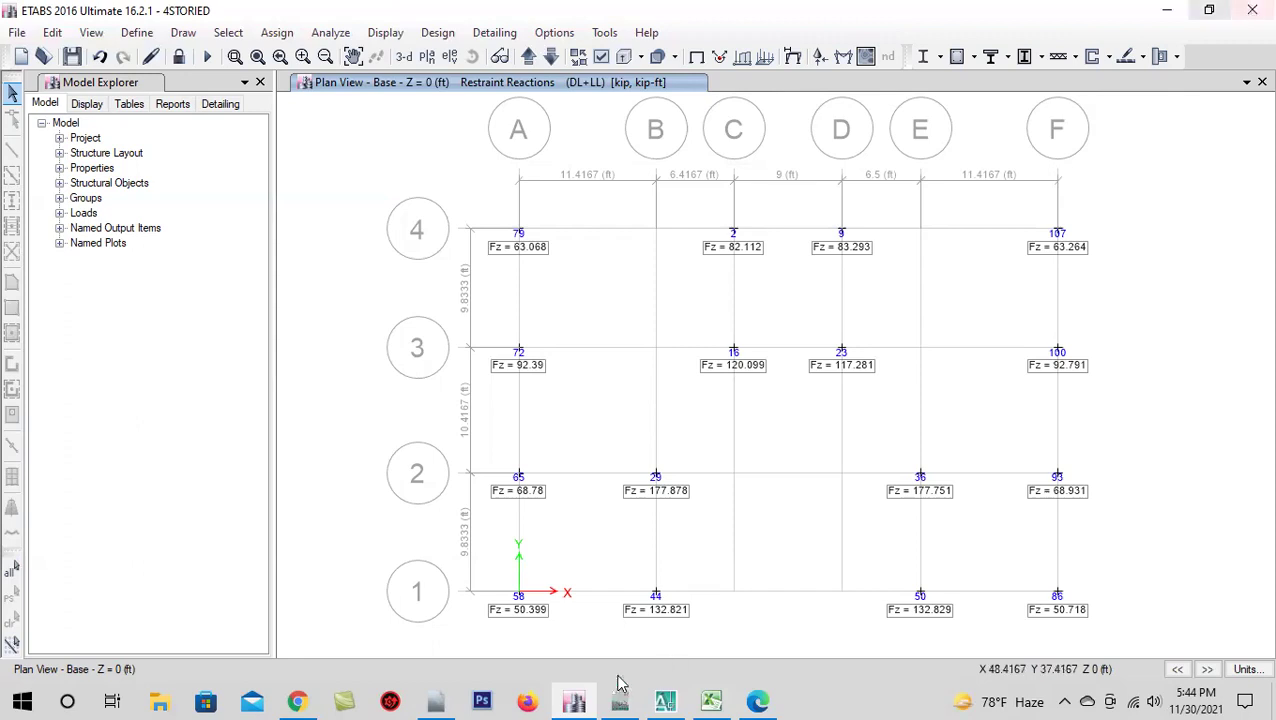
pyautogui.click(621, 686)
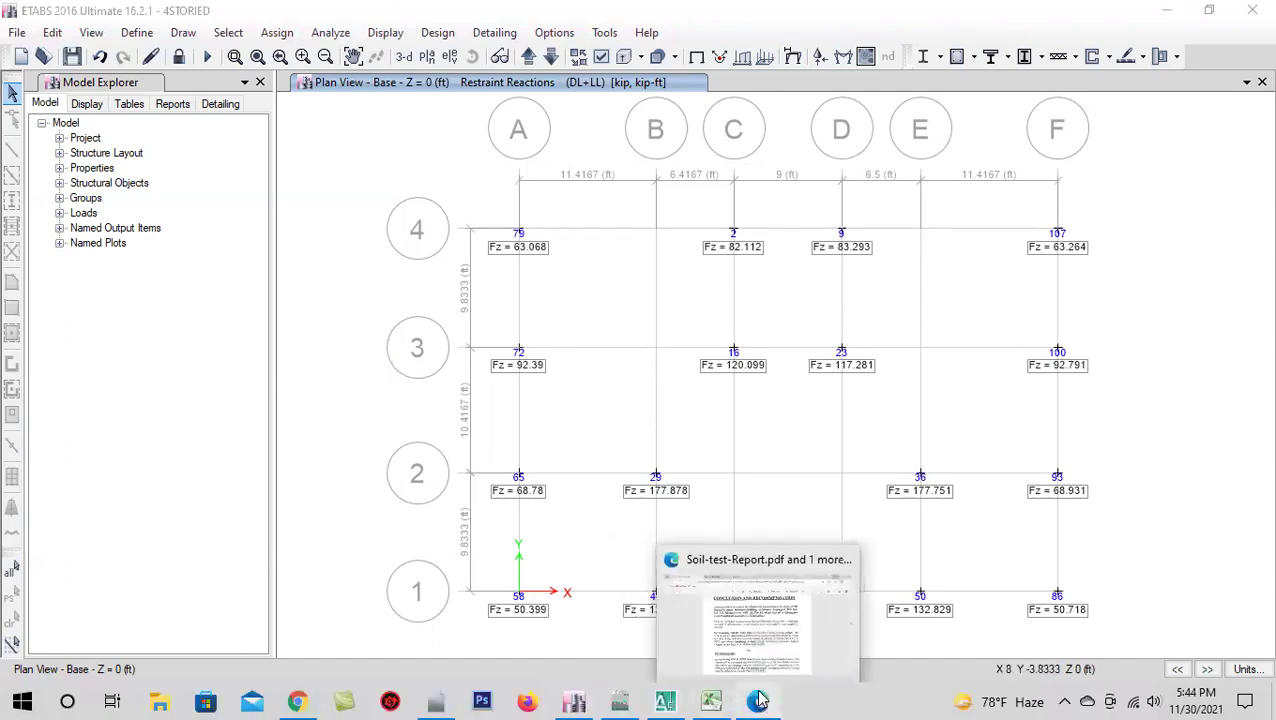
# - Scroll the soil test report to its allowable bearing conclusion, then minimize Edge
pyautogui.click(706, 636)
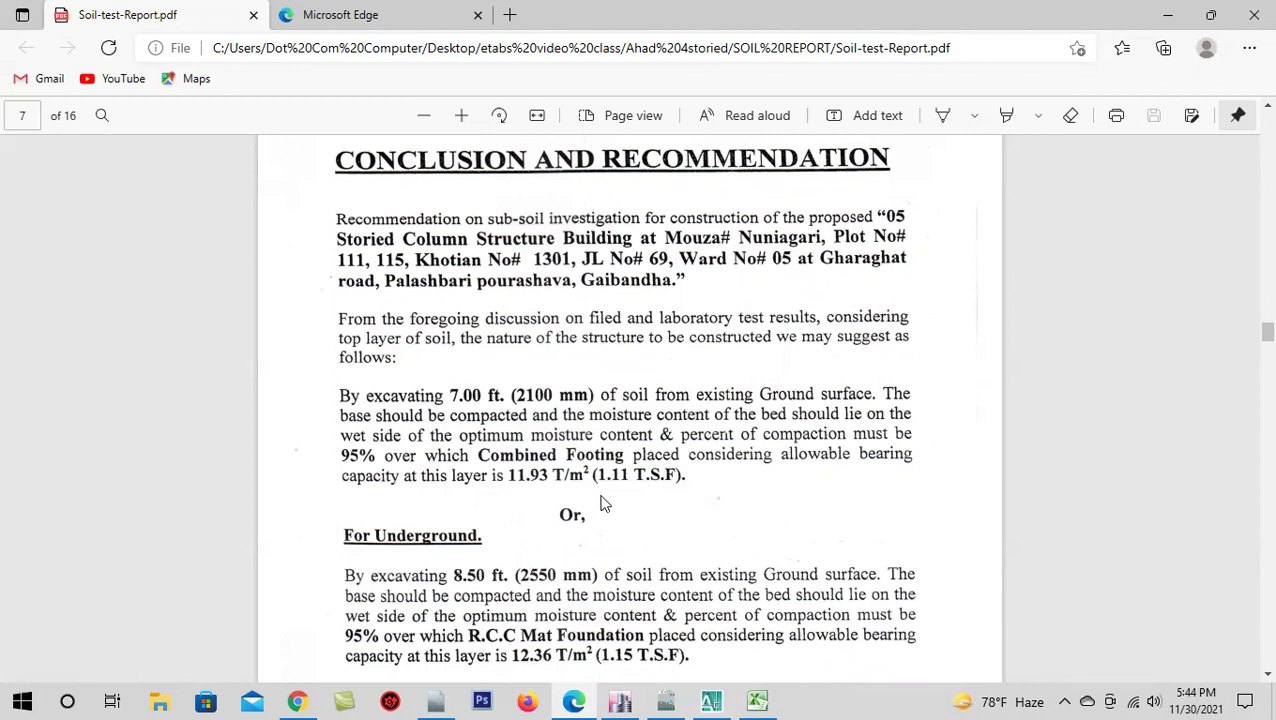
pyautogui.scroll(-3, 602, 503)
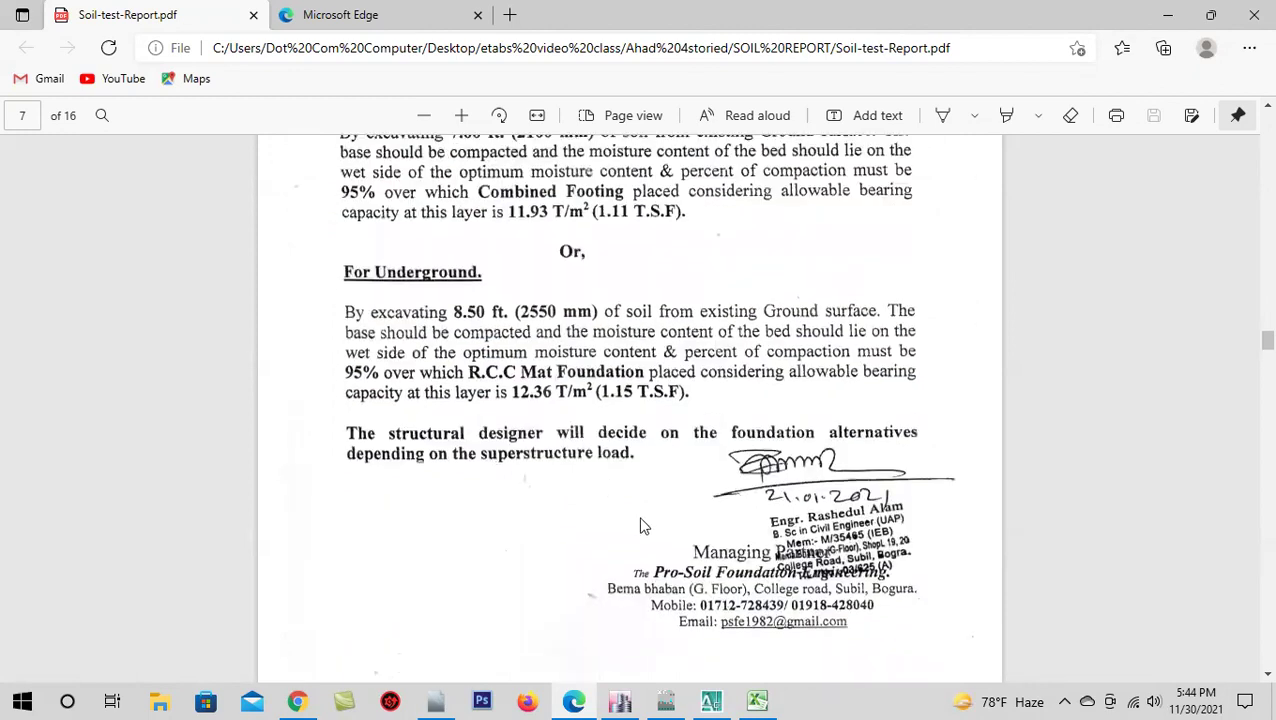
pyautogui.scroll(2, 643, 528)
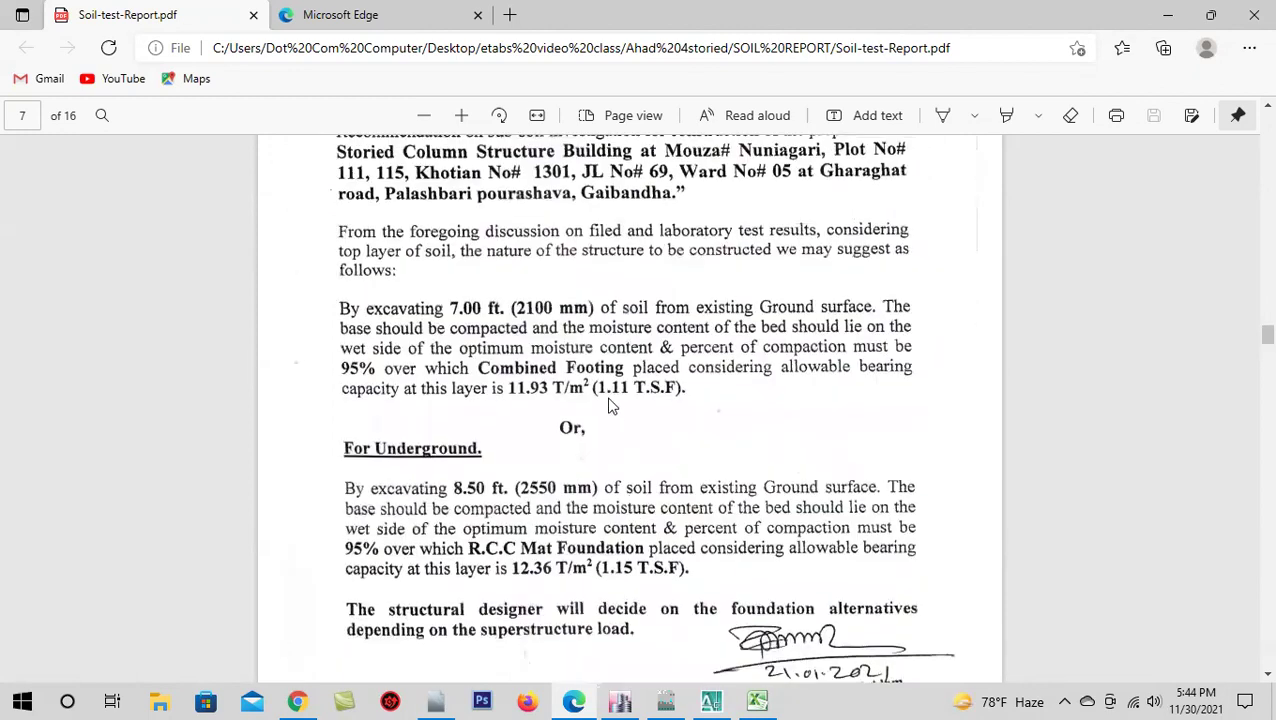
pyautogui.scroll(1, 632, 400)
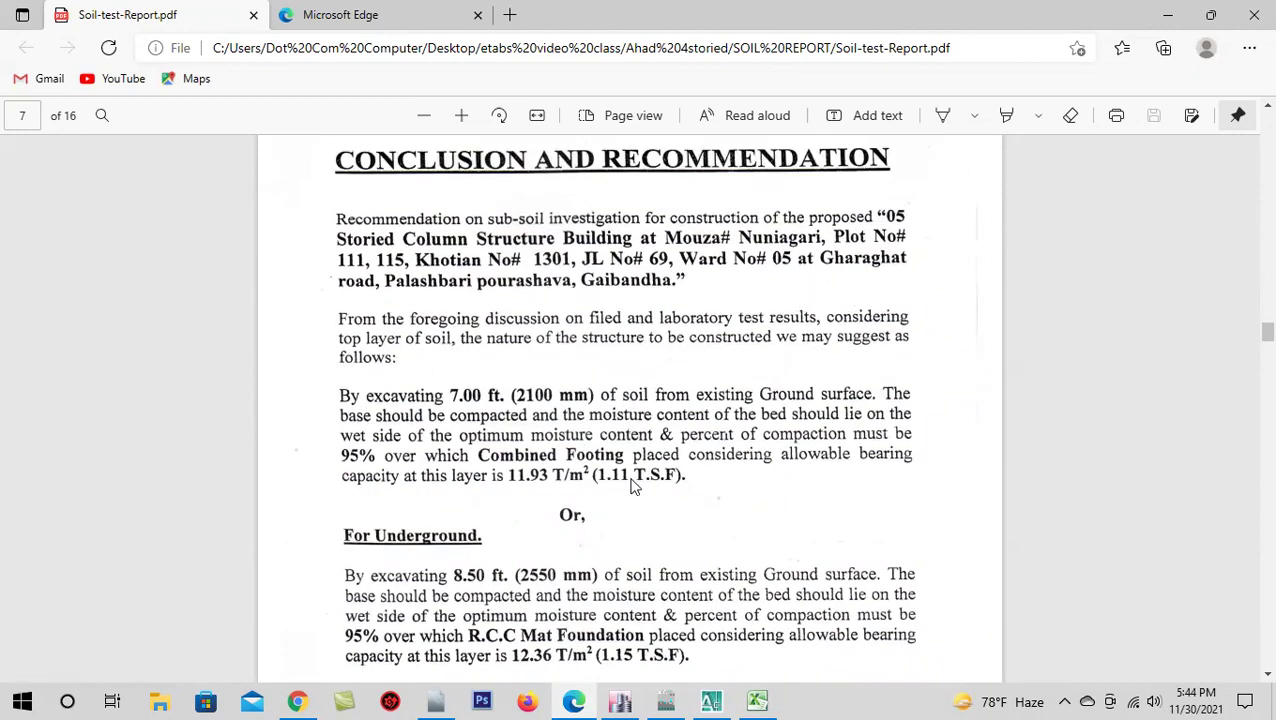
pyautogui.click(1166, 15)
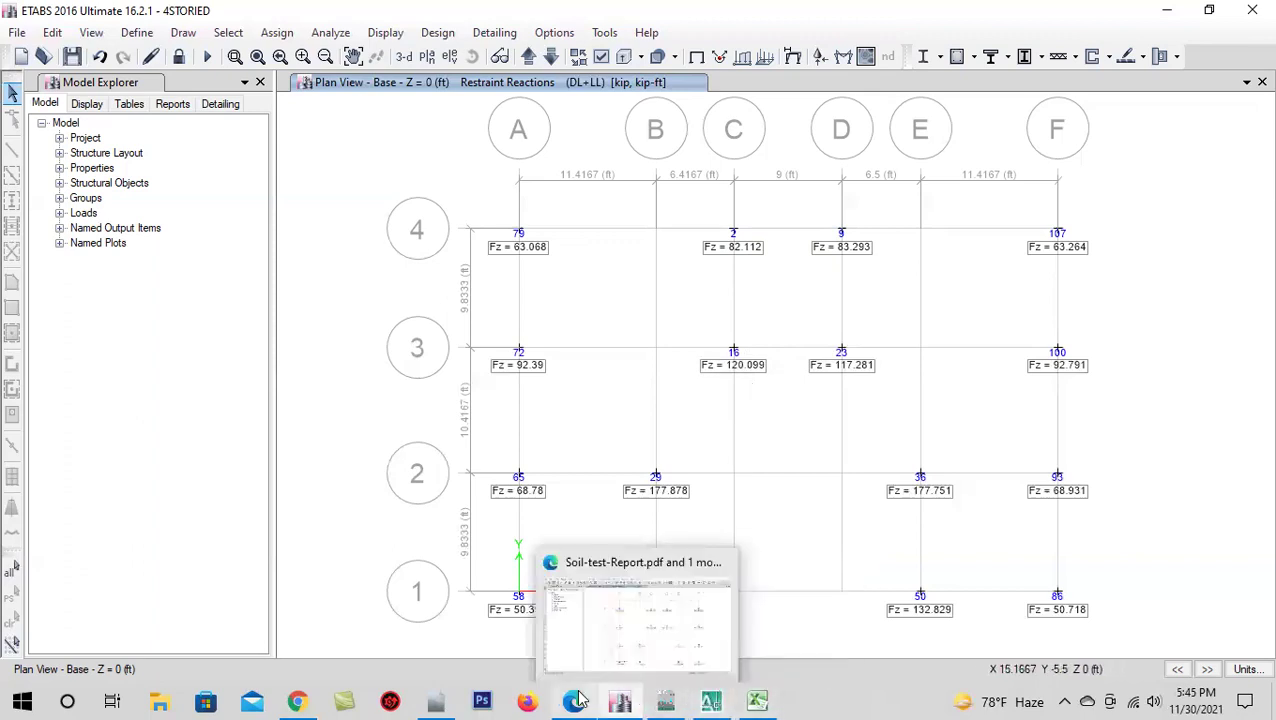
# - Reopen Soil-test-Report.pdf at the 1.15 T.S.F allowable bearing recommendation
pyautogui.click(568, 640)
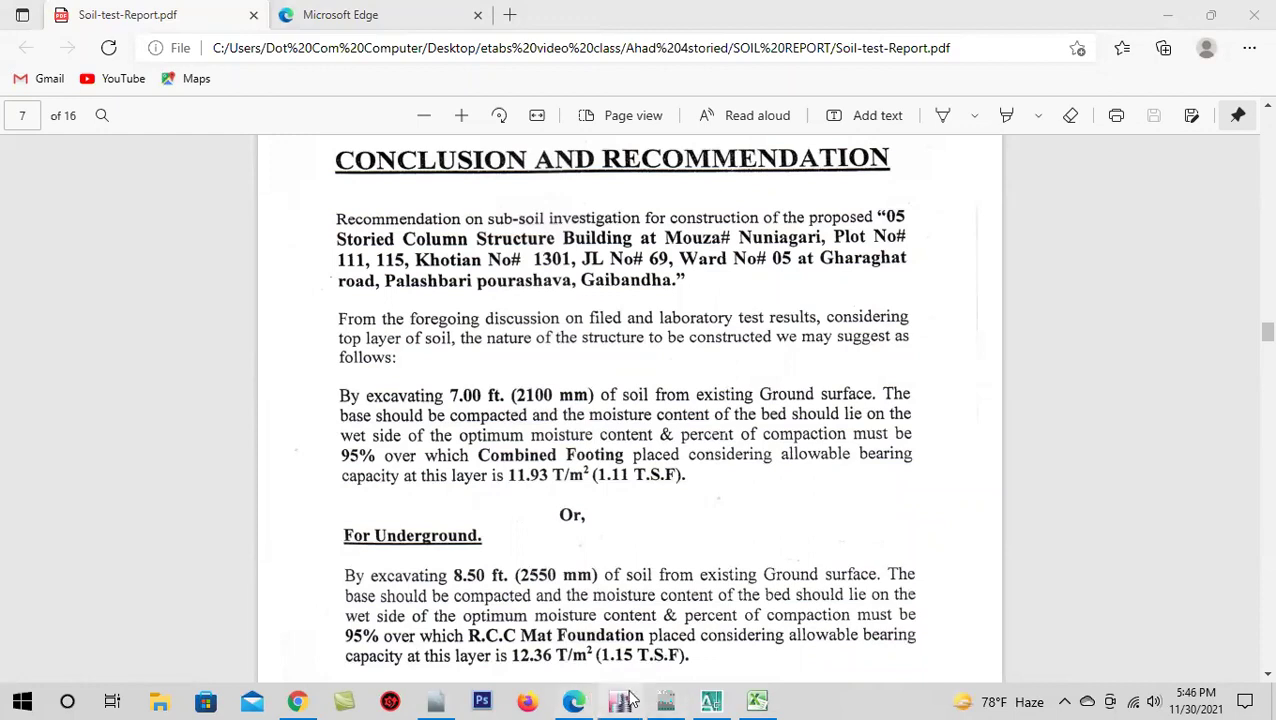
# - Switch back to the ETABS Base plan of DL+LL reactions peaking at 177.878 kip
pyautogui.click(628, 653)
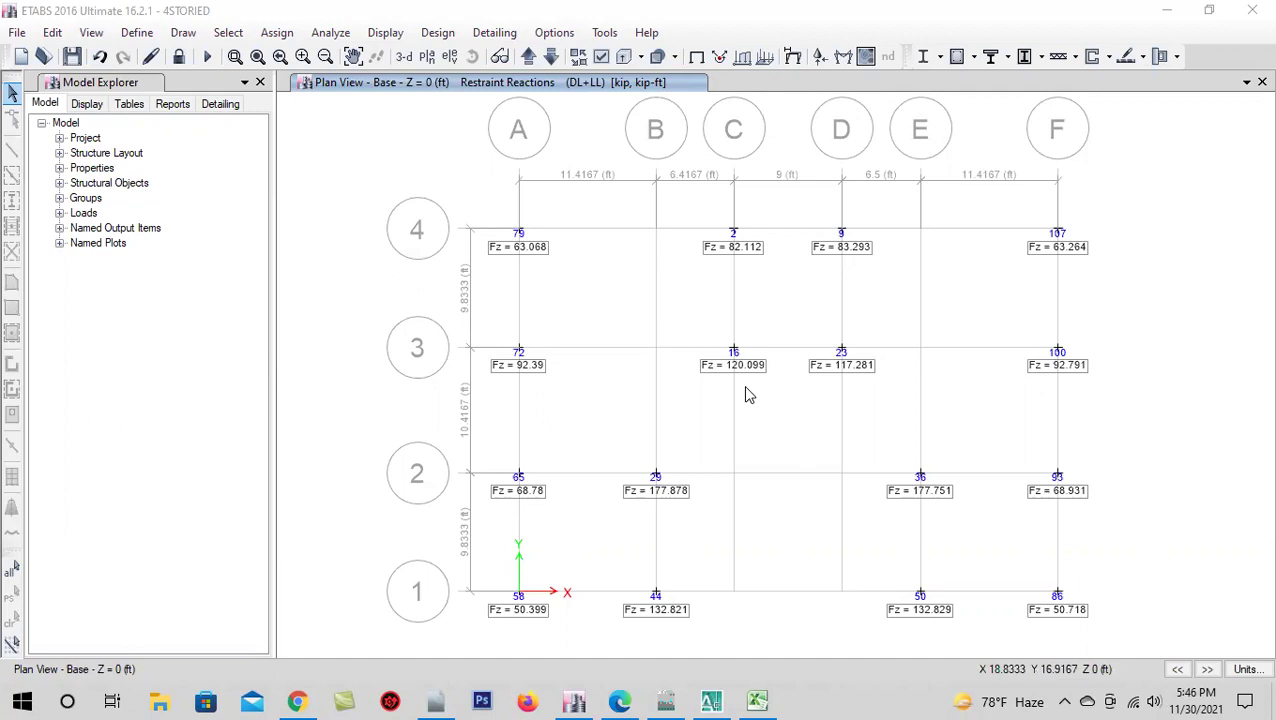
# - Show 1.4DL+1.7LL Fz reactions on the Base plan, ranging 73.084 to 261.025 kip
pyautogui.click(820, 56)
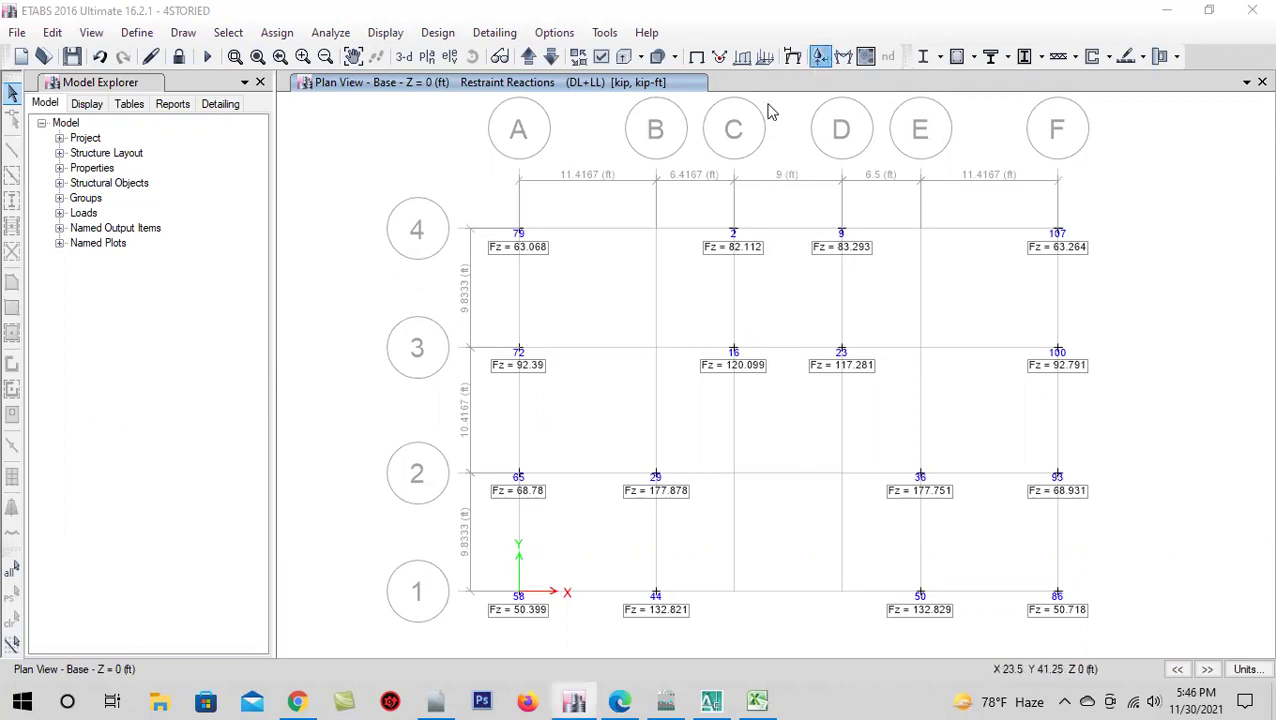
pyautogui.click(575, 273)
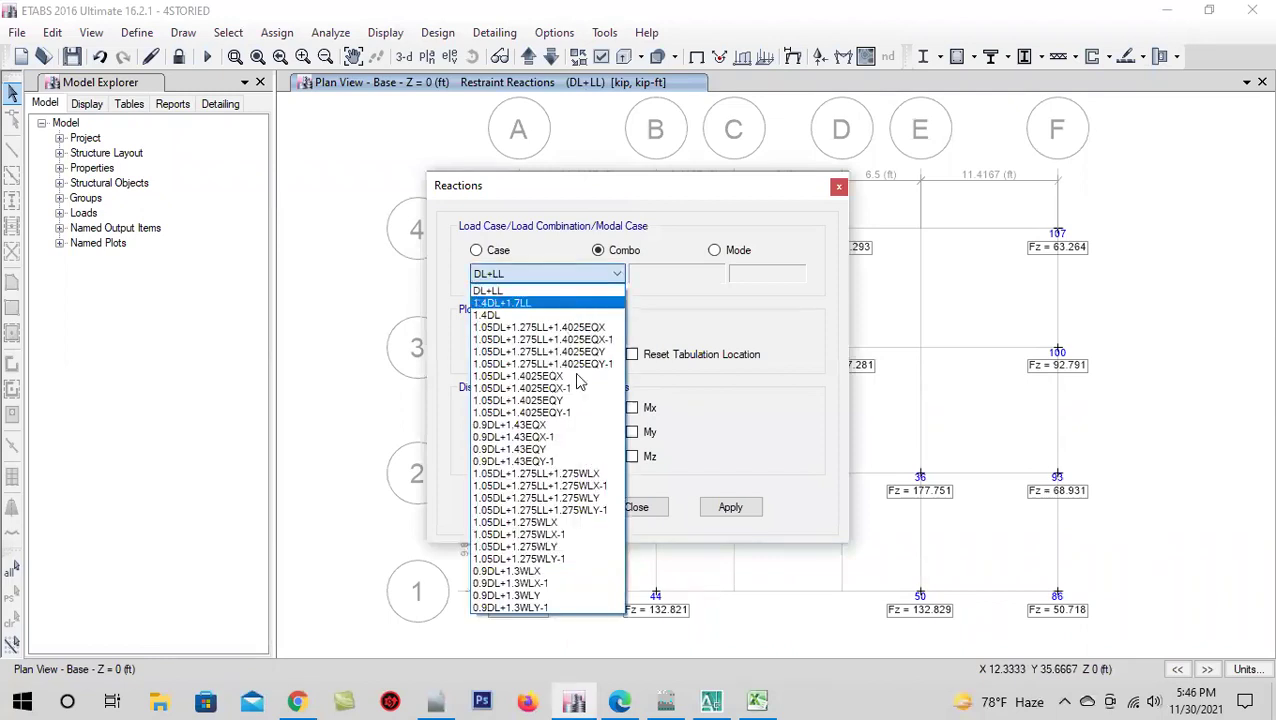
pyautogui.click(505, 302)
pyautogui.click(538, 506)
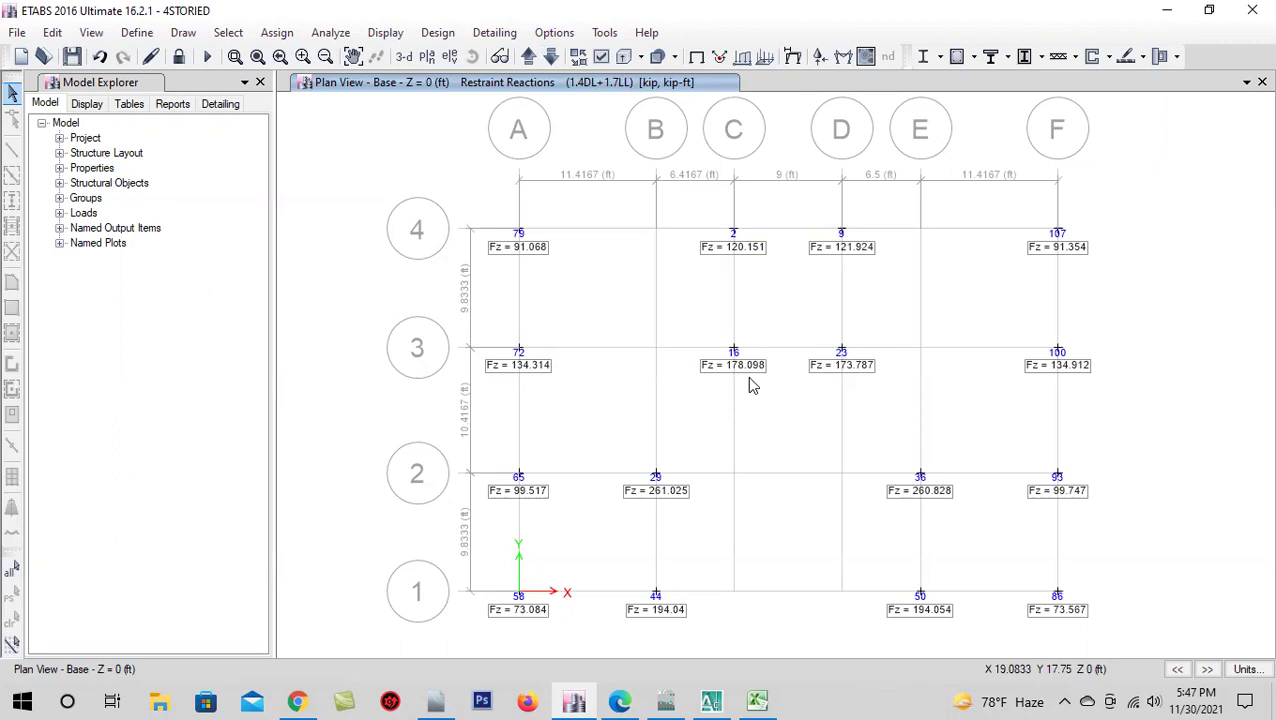
pyautogui.click(820, 60)
# - Select and apply the DL+LL combo, restoring the 50.399–177.878 kip reactions
pyautogui.click(554, 276)
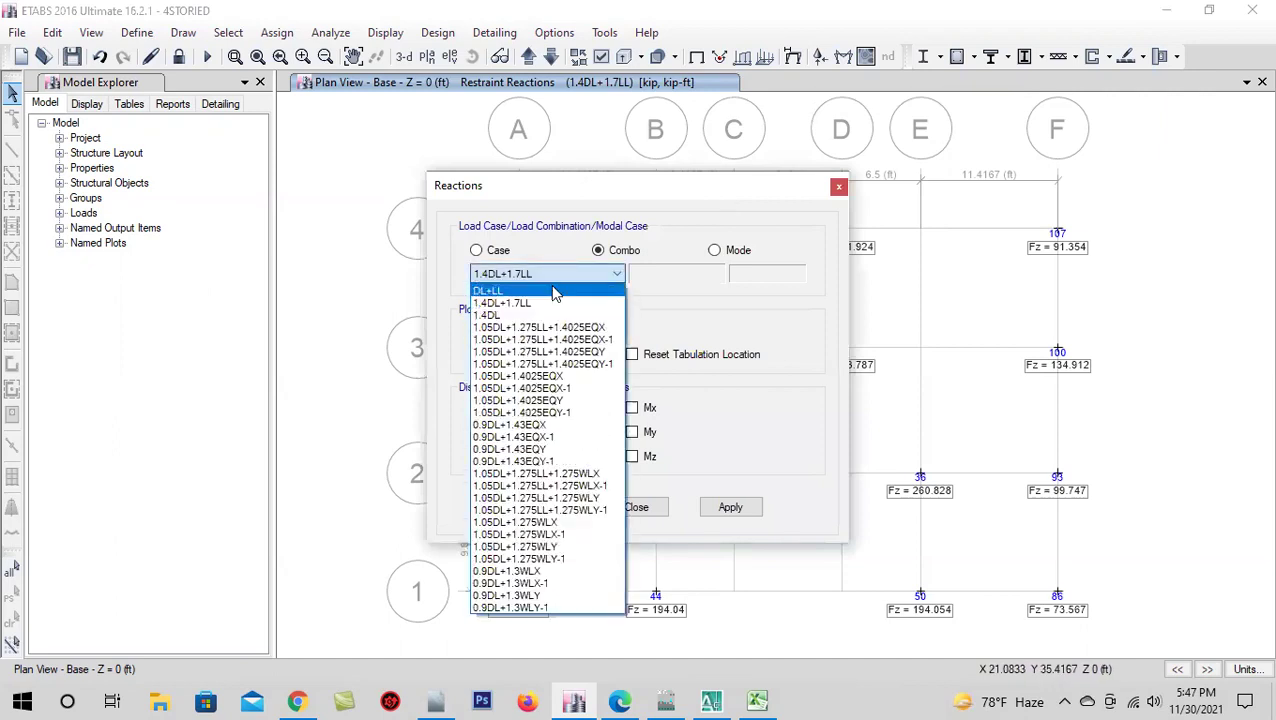
pyautogui.click(555, 290)
pyautogui.click(728, 507)
pyautogui.click(543, 507)
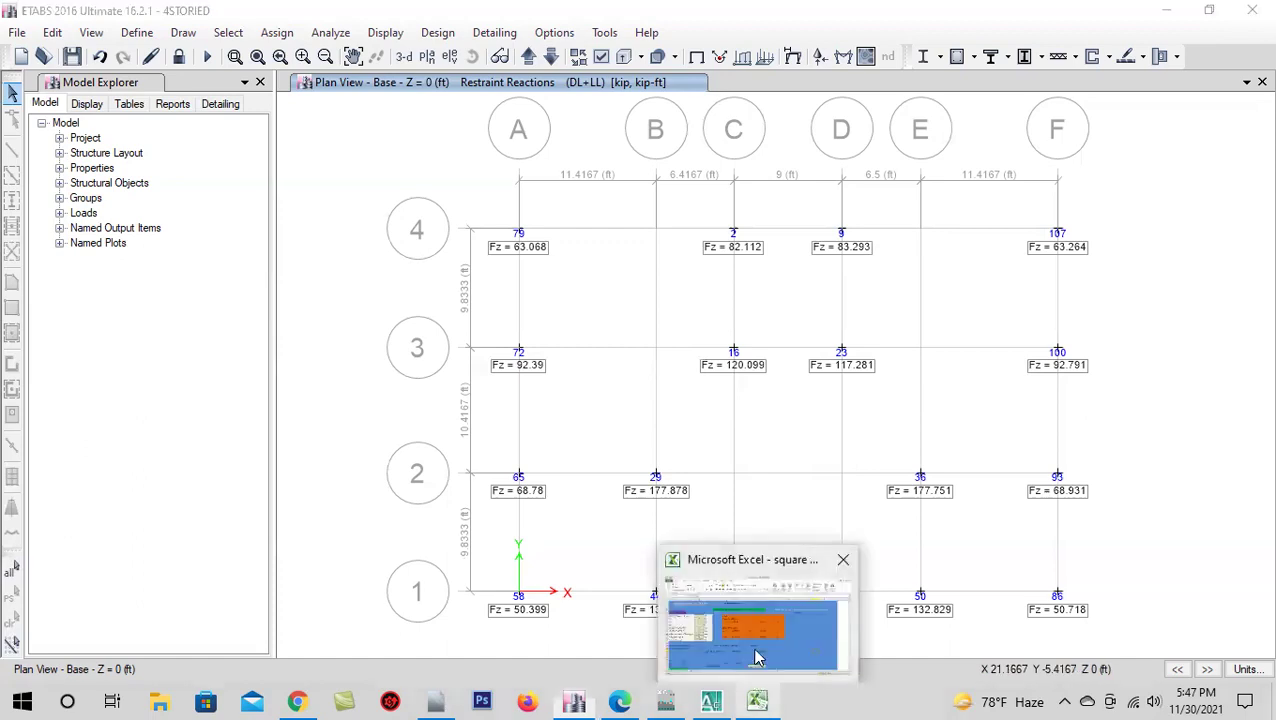
# - Review the column size, effective depth, 56/37 kip loads and 1.5 ksf soil inputs
pyautogui.moveTo(757, 701)
pyautogui.click(754, 652)
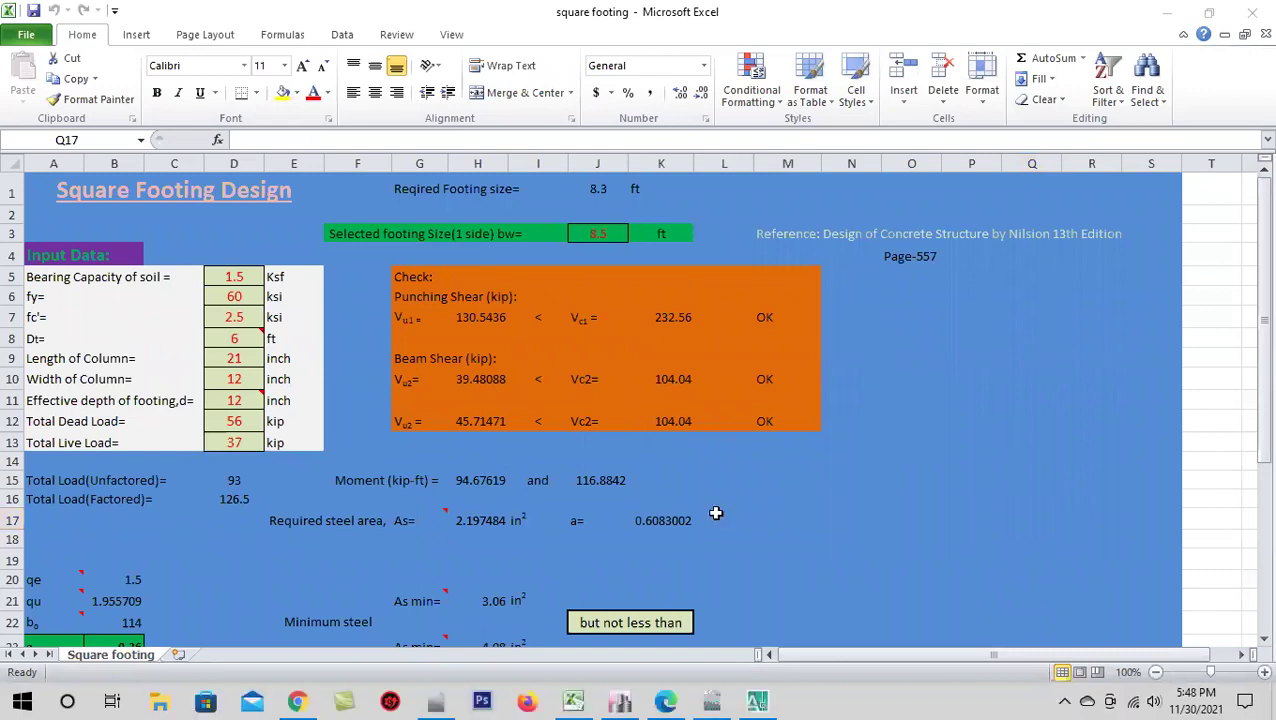
pyautogui.scroll(-1, 456, 494)
pyautogui.scroll(1, 456, 494)
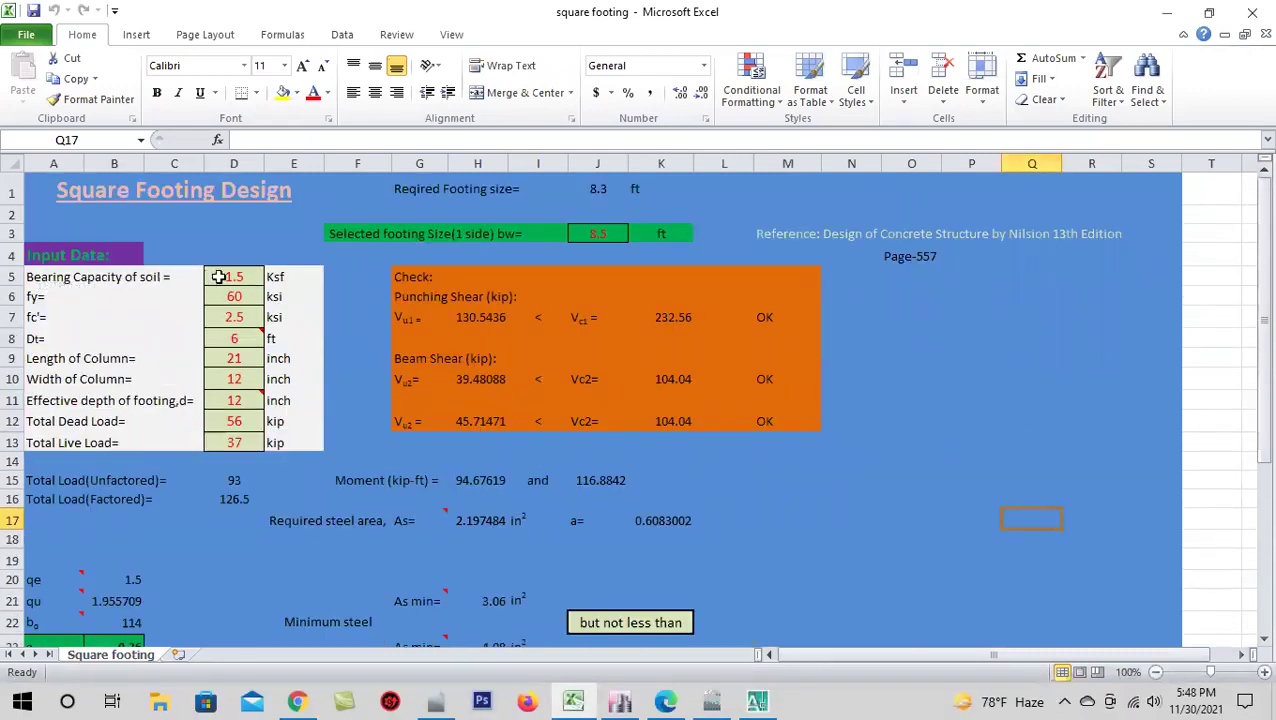
pyautogui.click(246, 360)
pyautogui.click(240, 380)
pyautogui.click(242, 404)
pyautogui.click(244, 419)
pyautogui.click(247, 442)
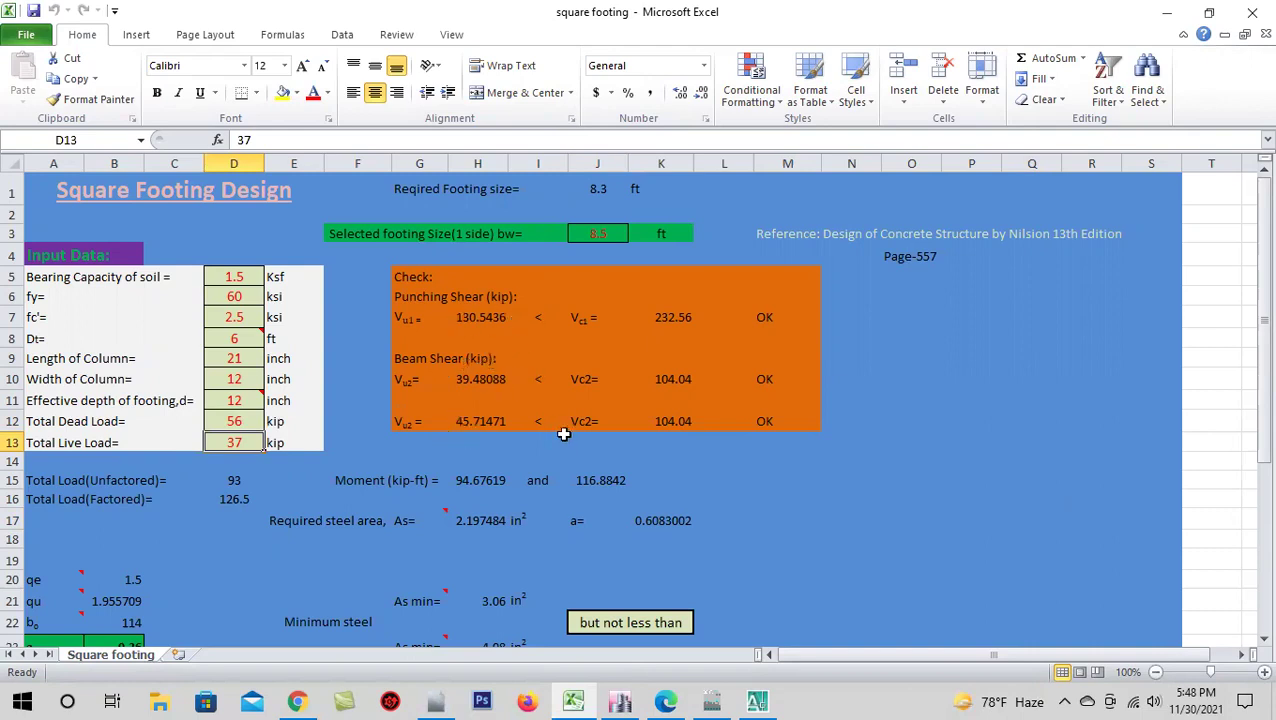
pyautogui.click(242, 276)
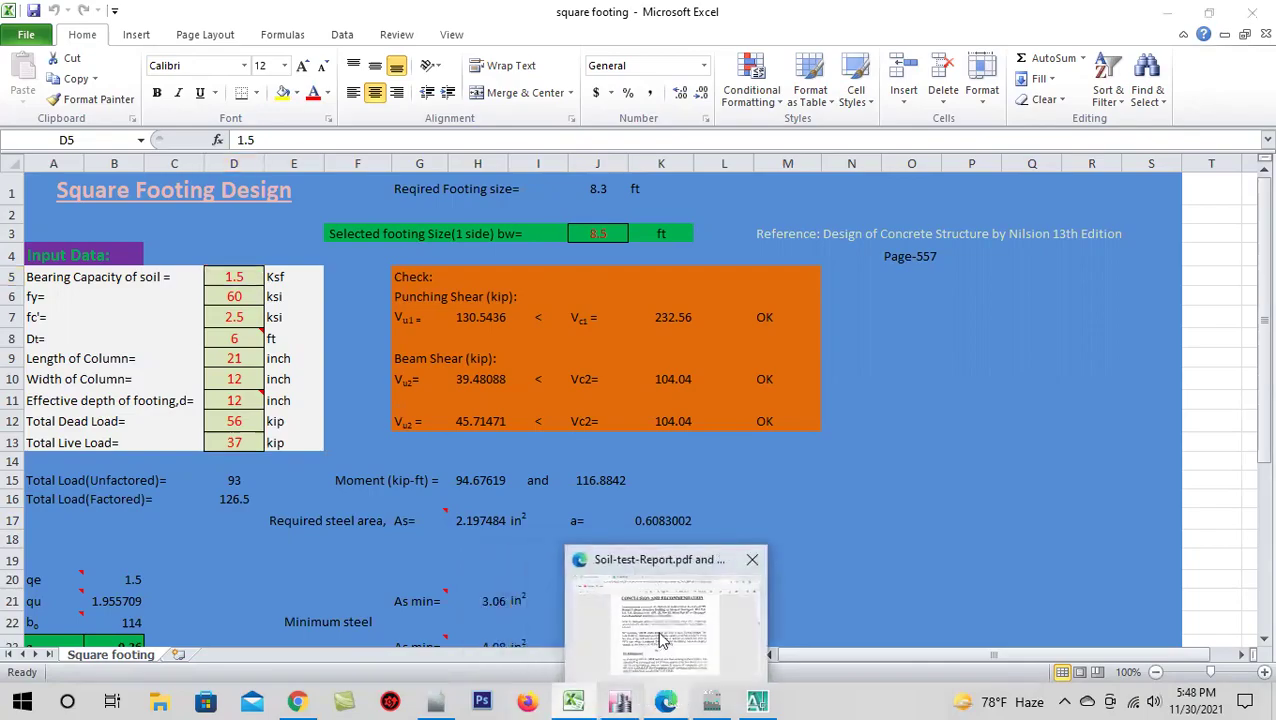
pyautogui.moveTo(665, 701)
pyautogui.click(660, 640)
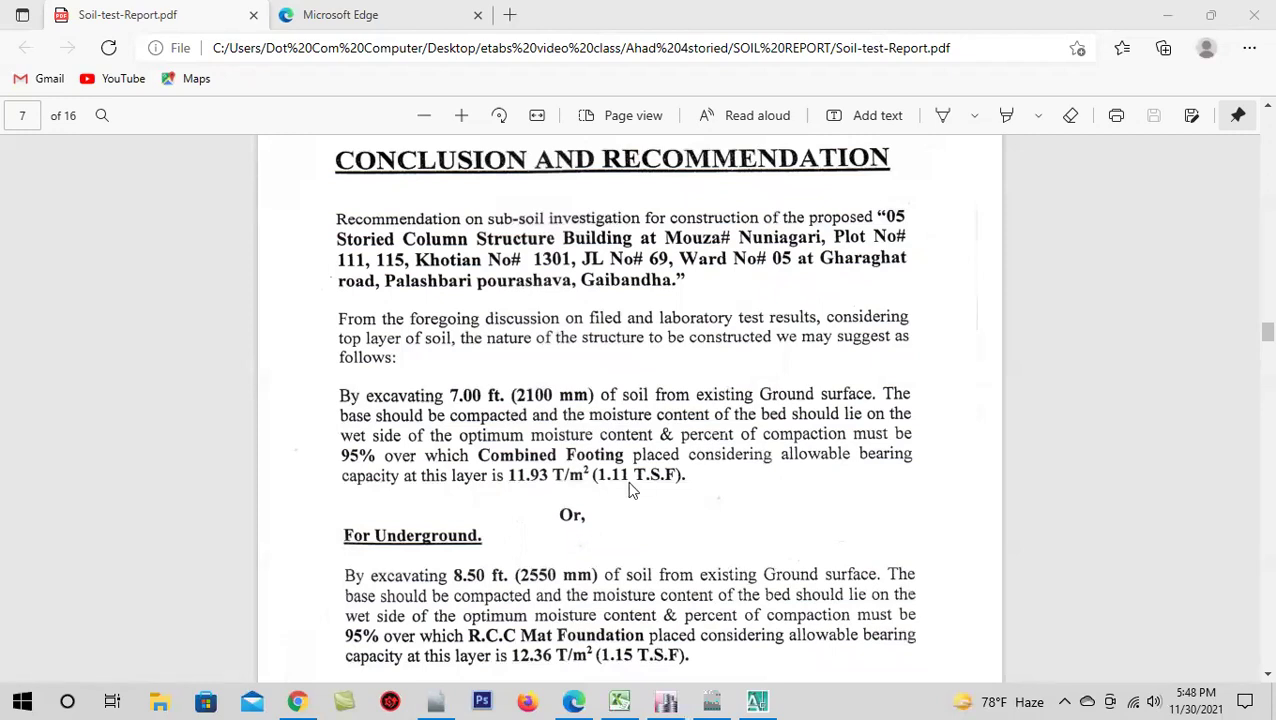
pyautogui.click(620, 700)
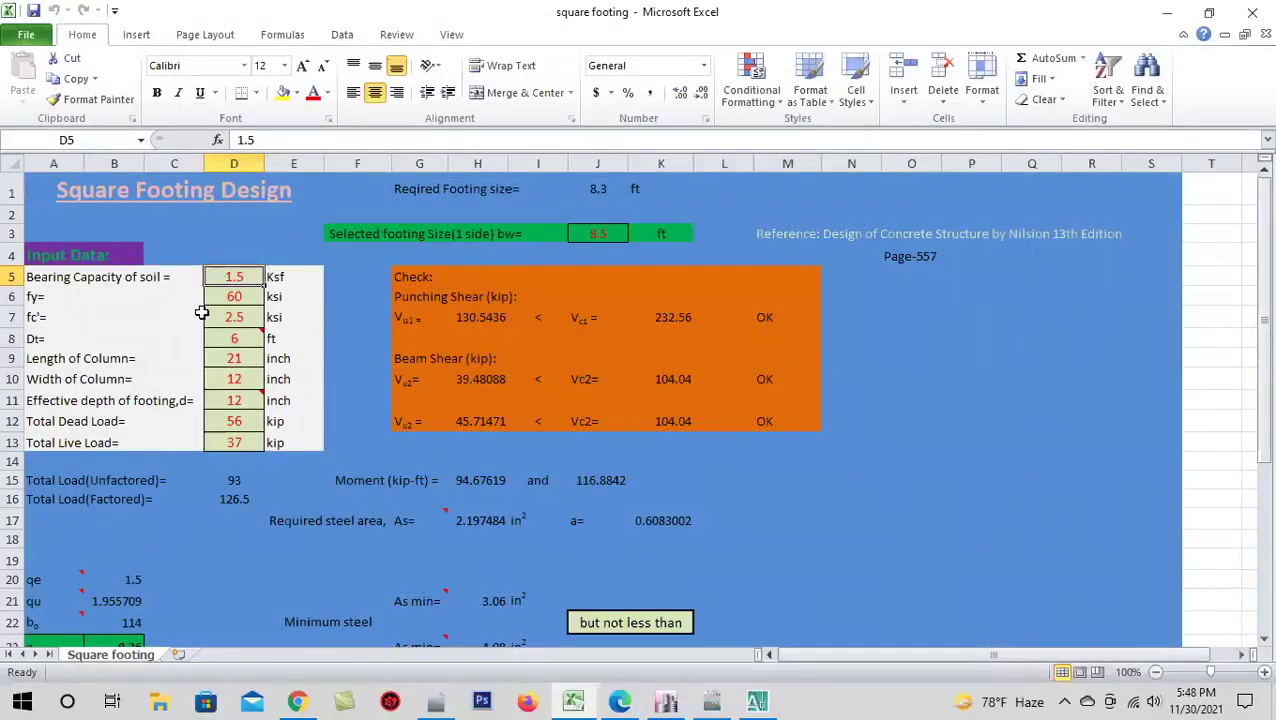
# - Enter 2.4 ksf soil bearing capacity and 3 ksi for fc'
pyautogui.write('2.4')
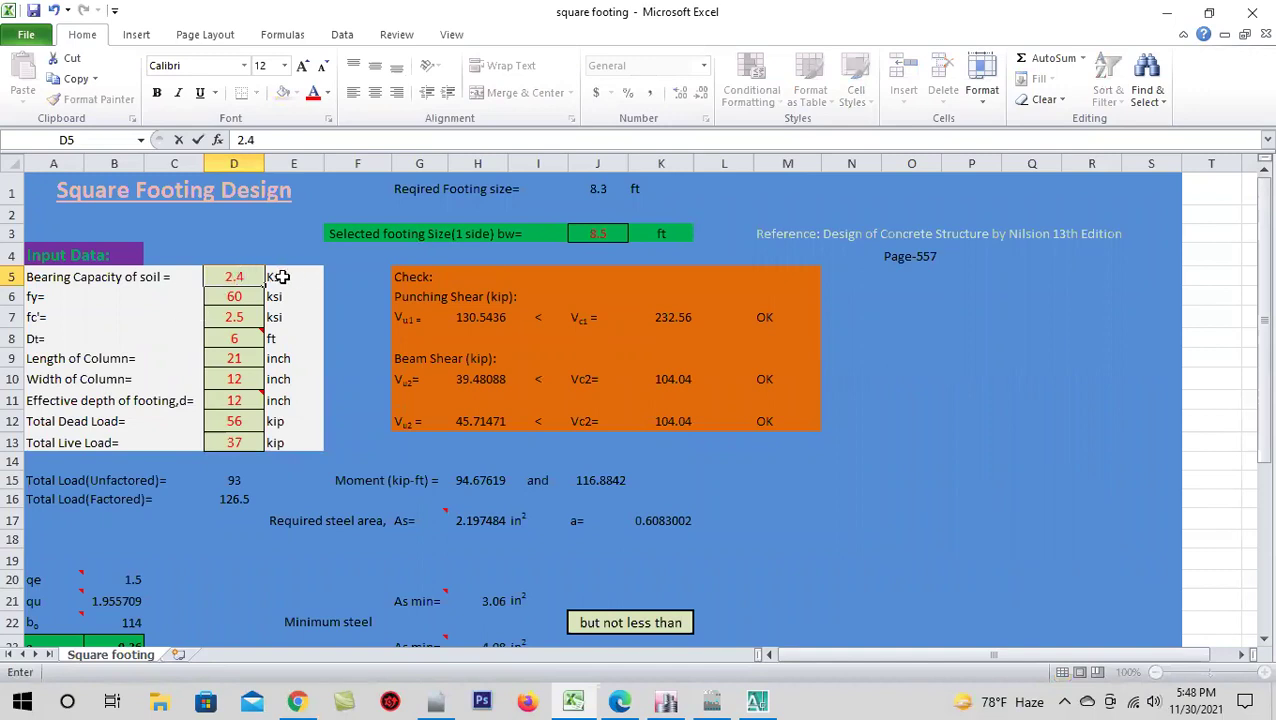
pyautogui.click(242, 298)
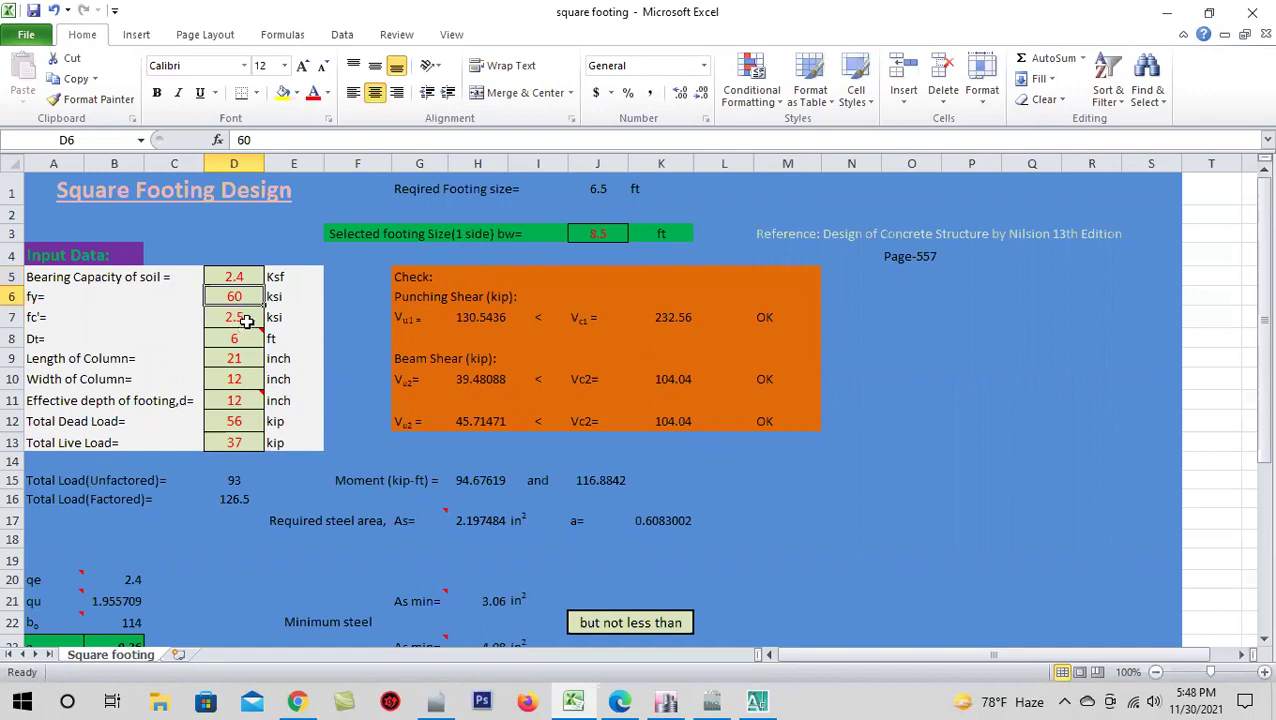
pyautogui.click(246, 320)
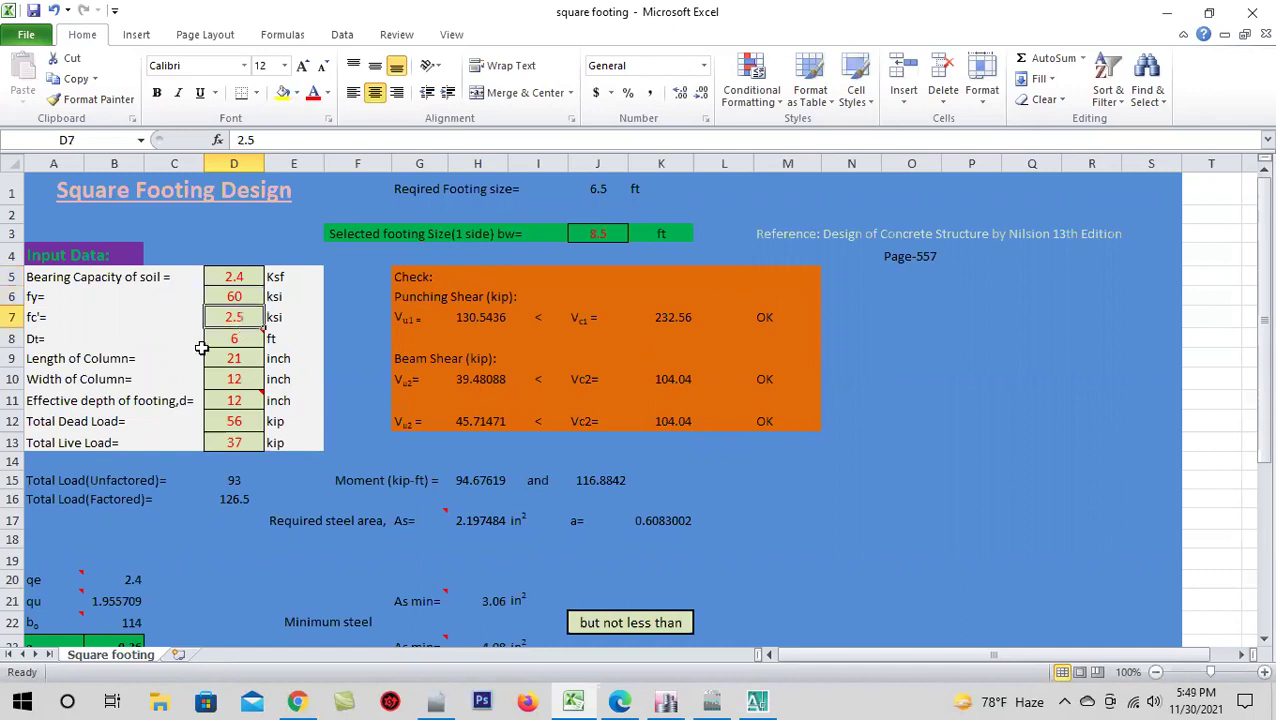
pyautogui.moveTo(250, 331)
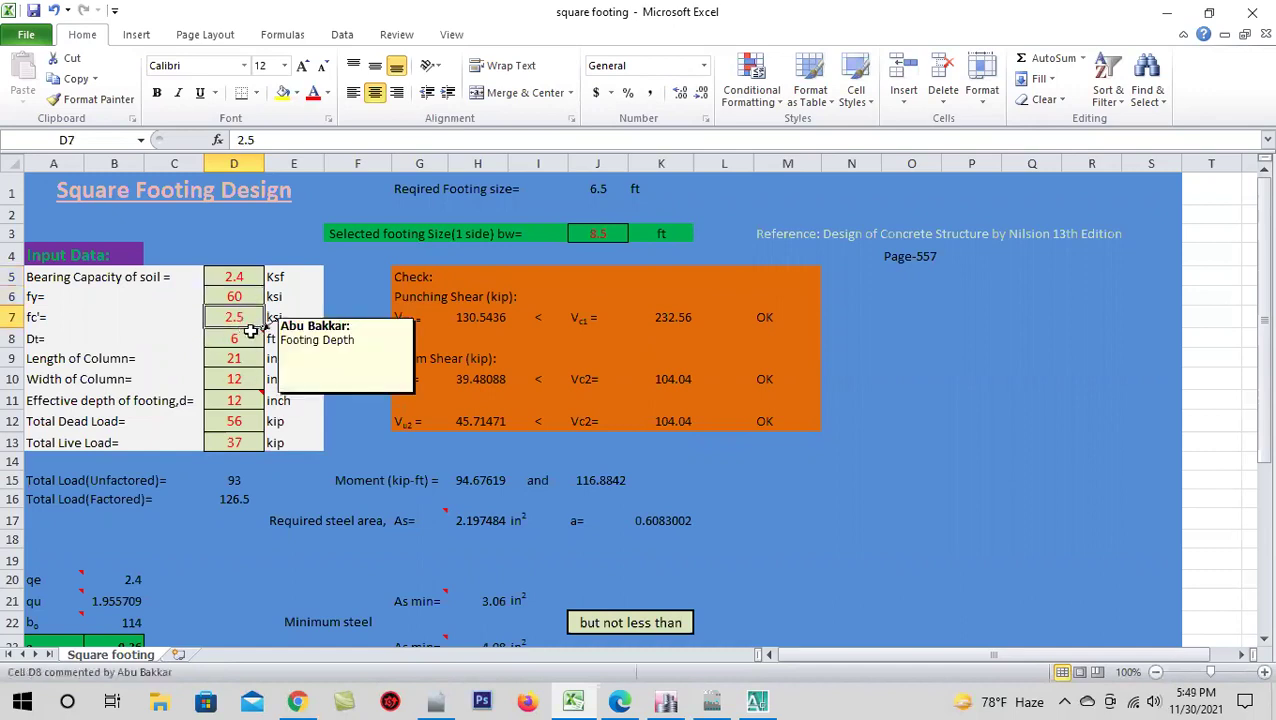
pyautogui.write('3')
pyautogui.click(250, 298)
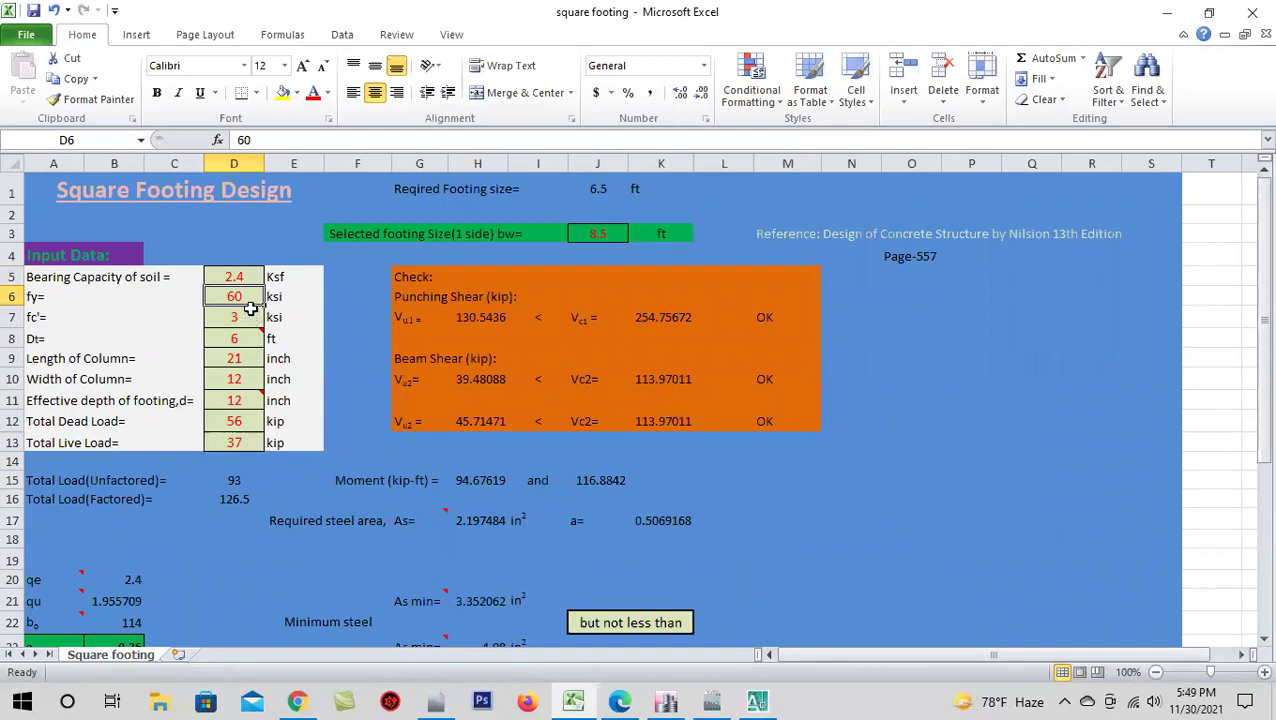
pyautogui.click(248, 317)
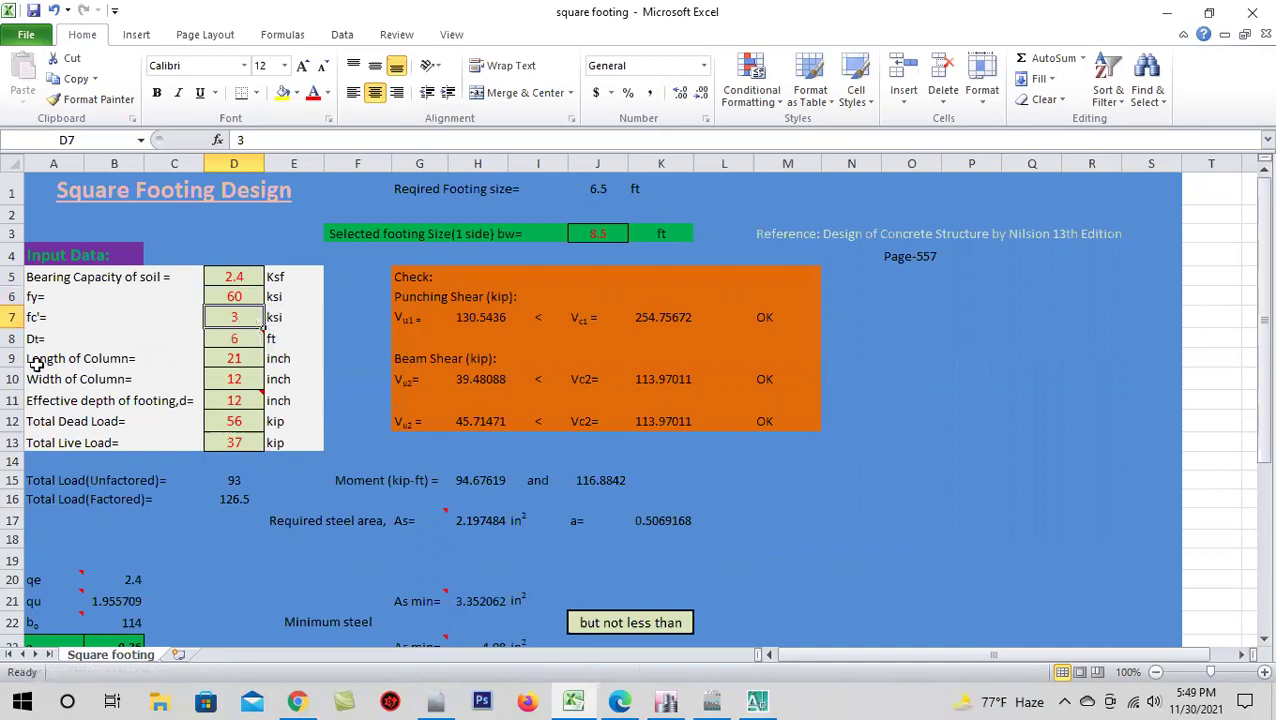
# - Select the footing depth Dt input and consult the soil test report before returning to the workbook
pyautogui.click(233, 342)
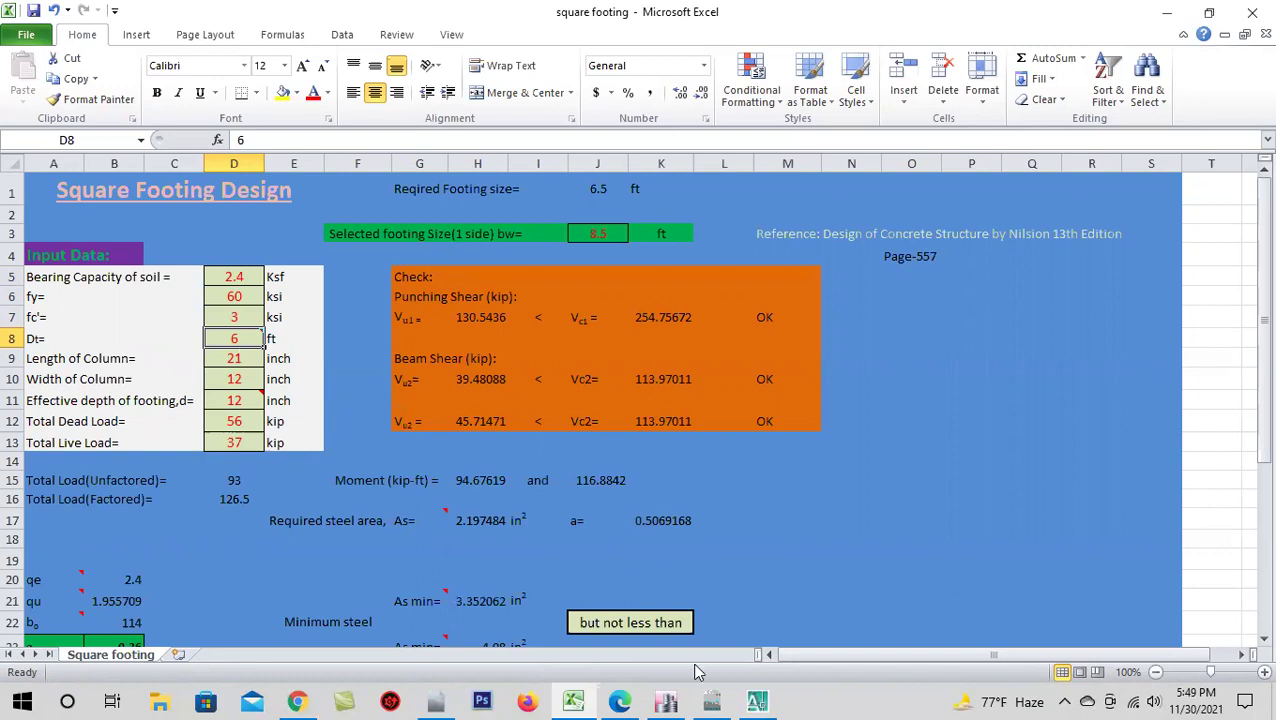
pyautogui.moveTo(619, 701)
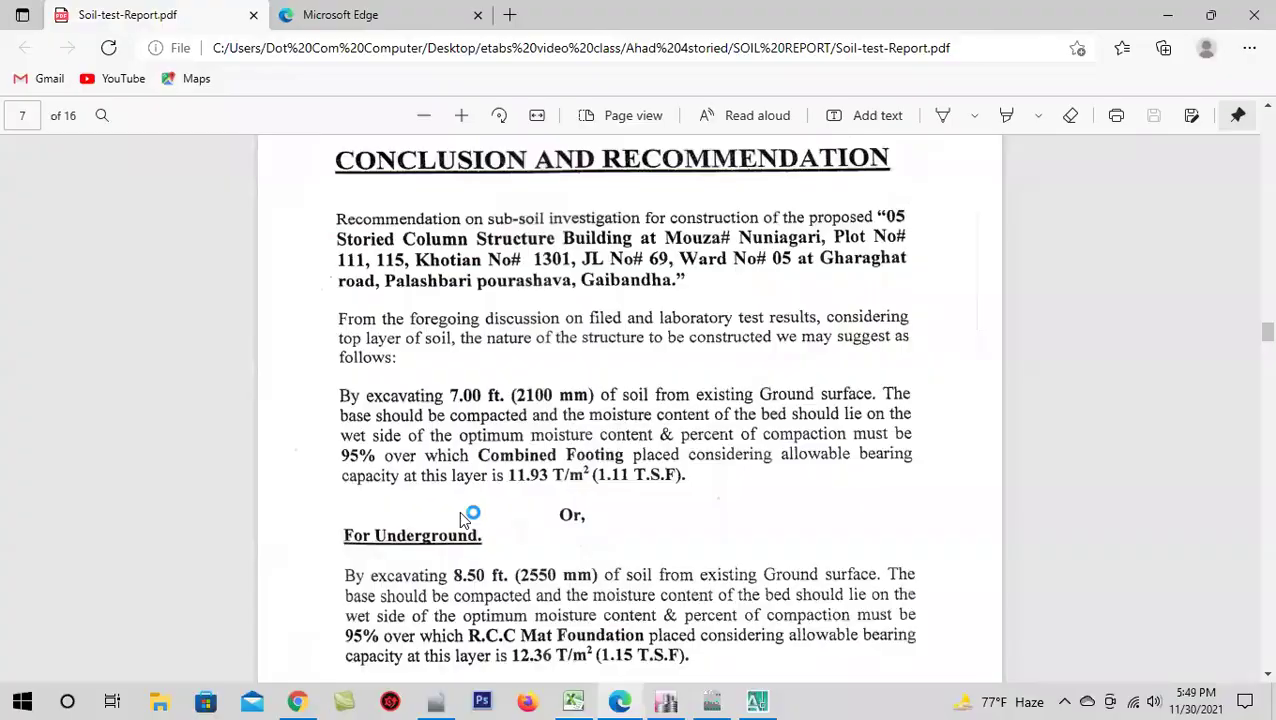
pyautogui.click(615, 615)
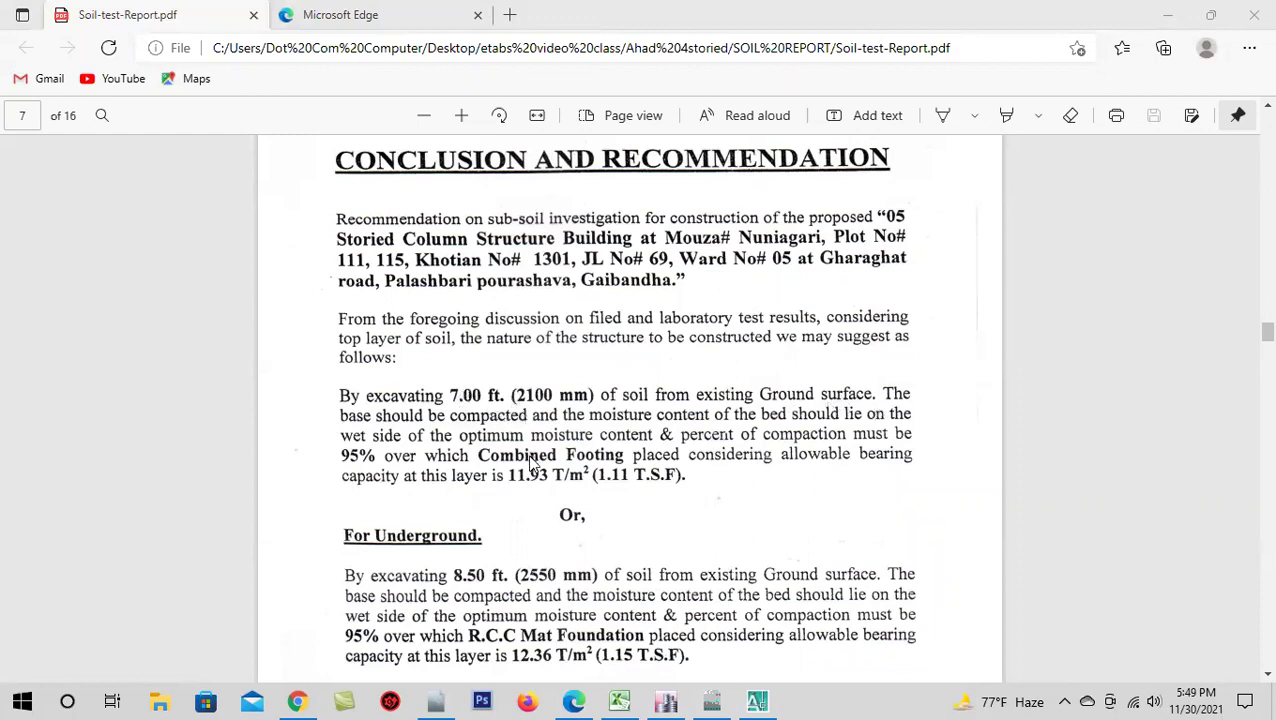
pyautogui.click(1166, 15)
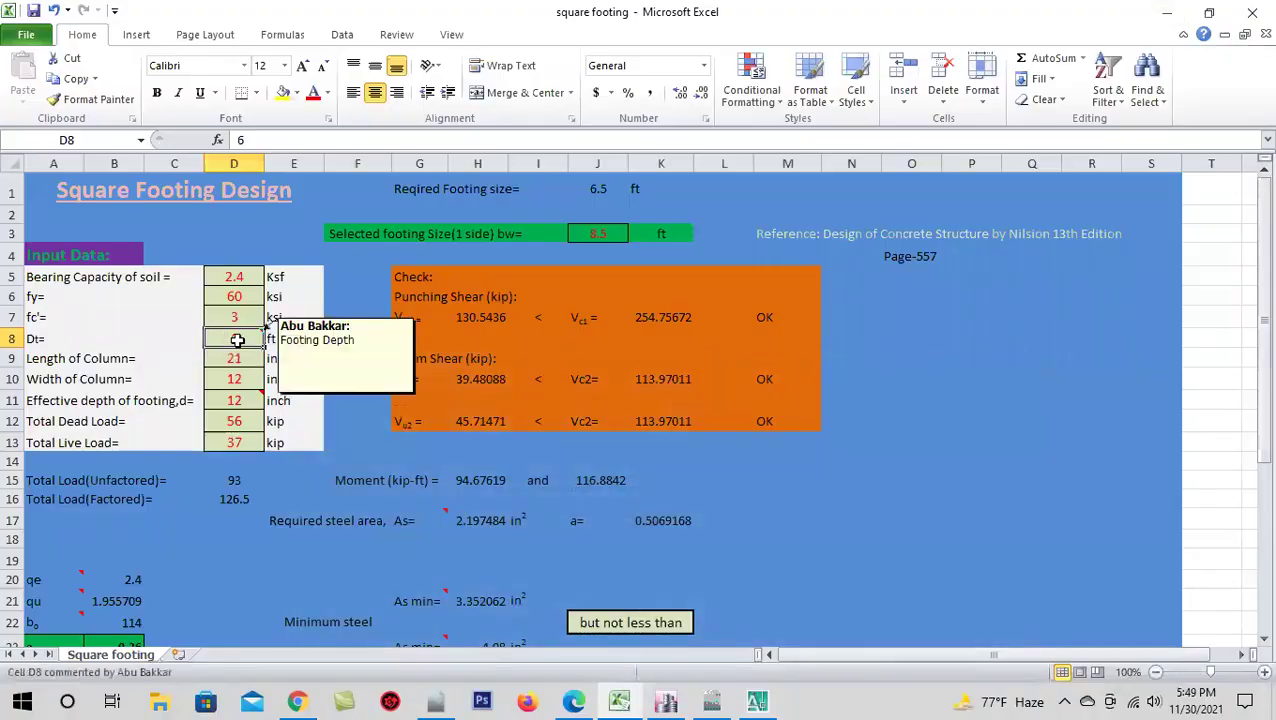
# - Set the footing depth Dt to 7 ft
pyautogui.write('7')
pyautogui.press('Return')
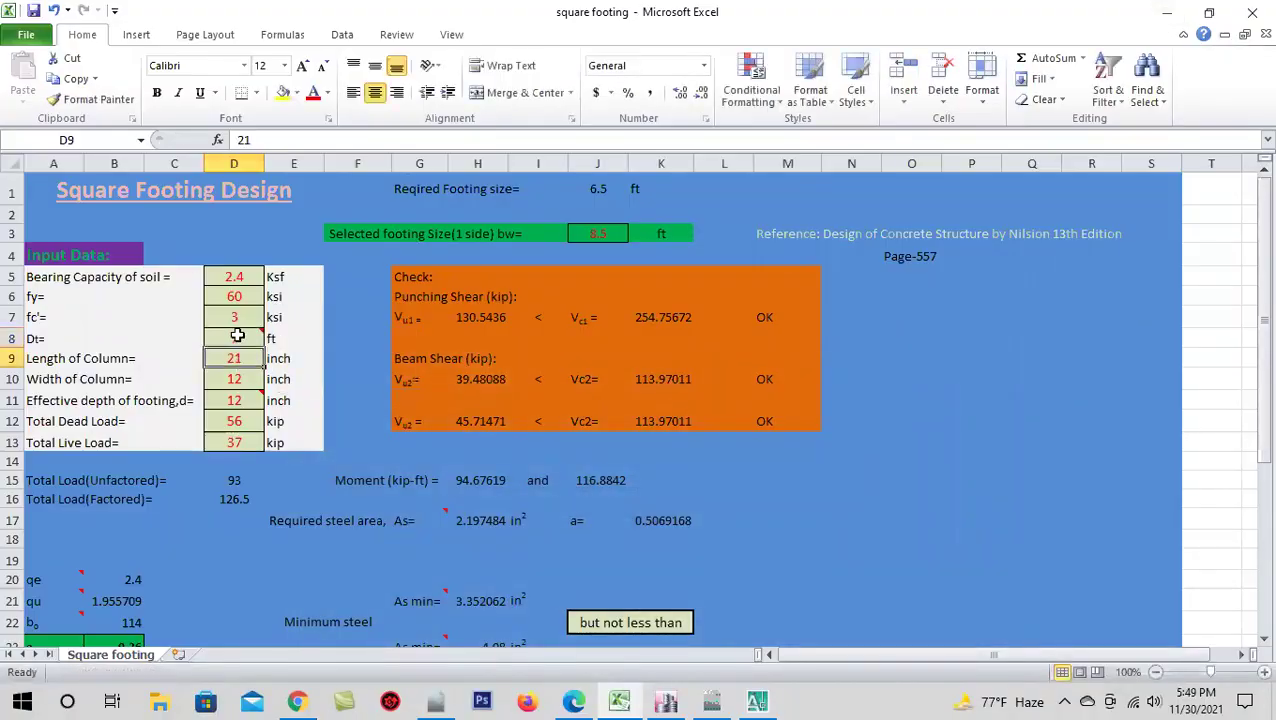
pyautogui.click(237, 335)
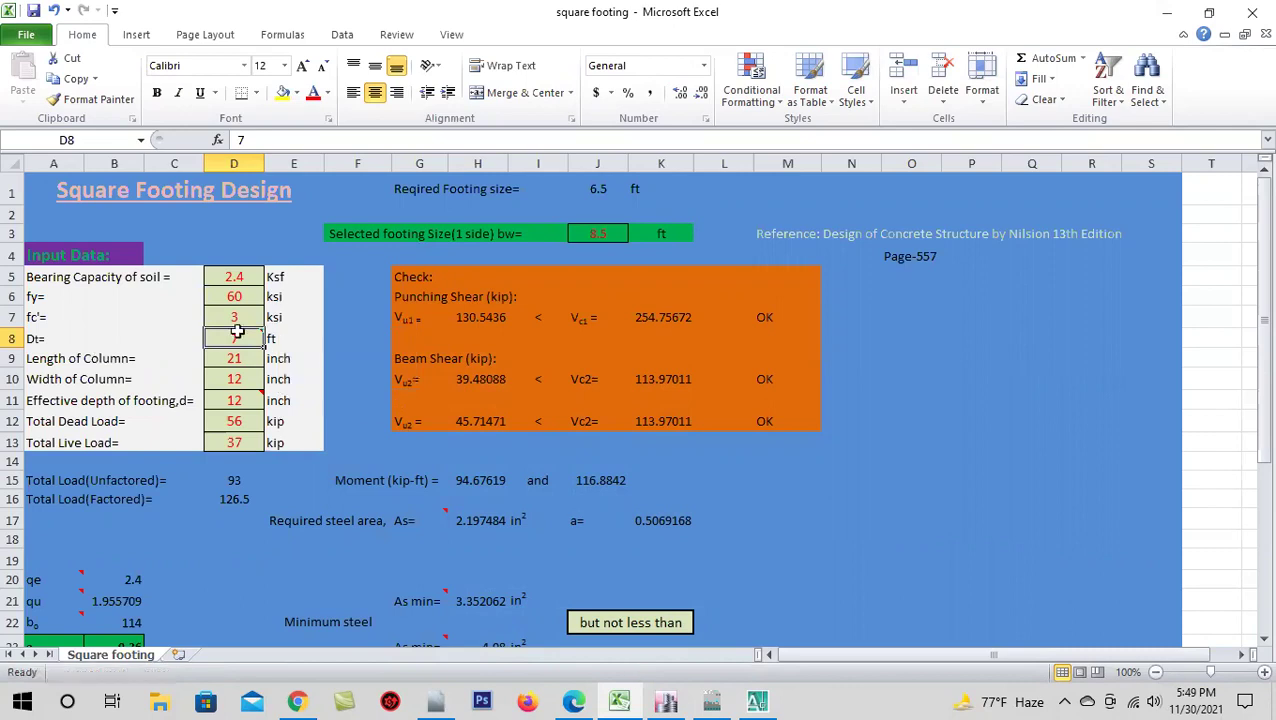
# - Enter column width 14 in and column length 17 in, then check the effective depth note
pyautogui.click(248, 360)
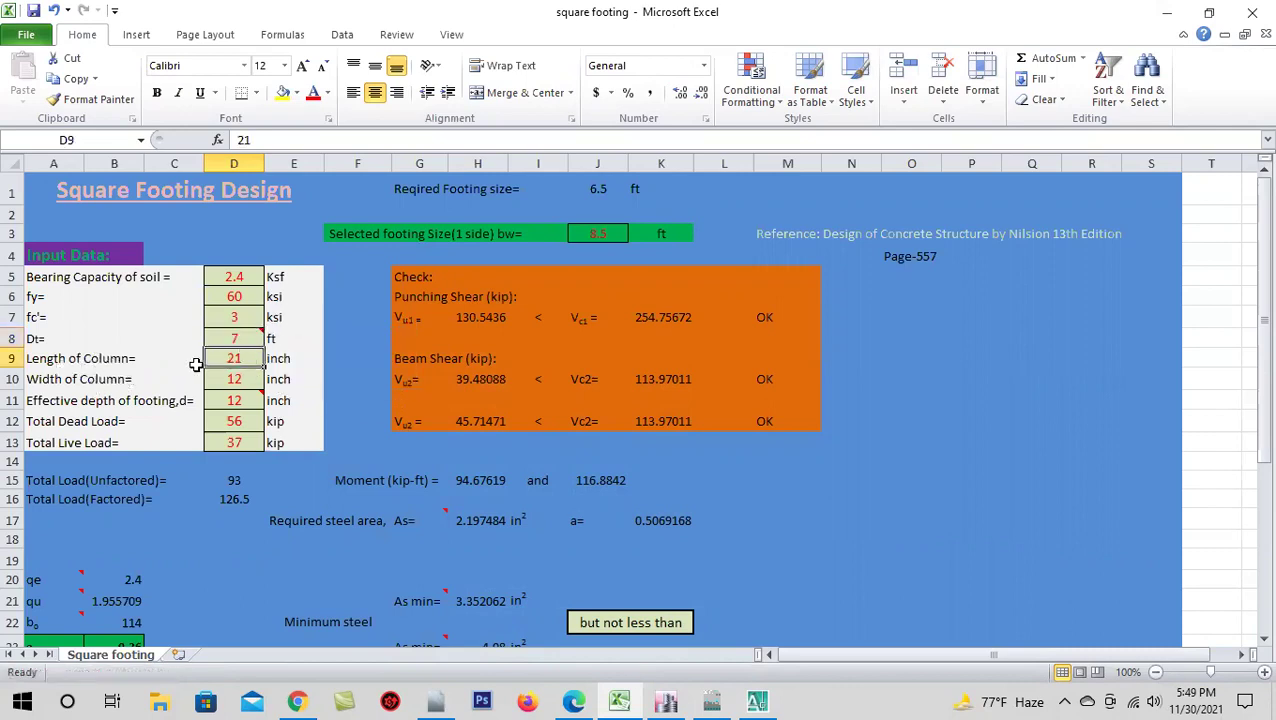
pyautogui.click(239, 376)
pyautogui.click(241, 358)
pyautogui.click(243, 380)
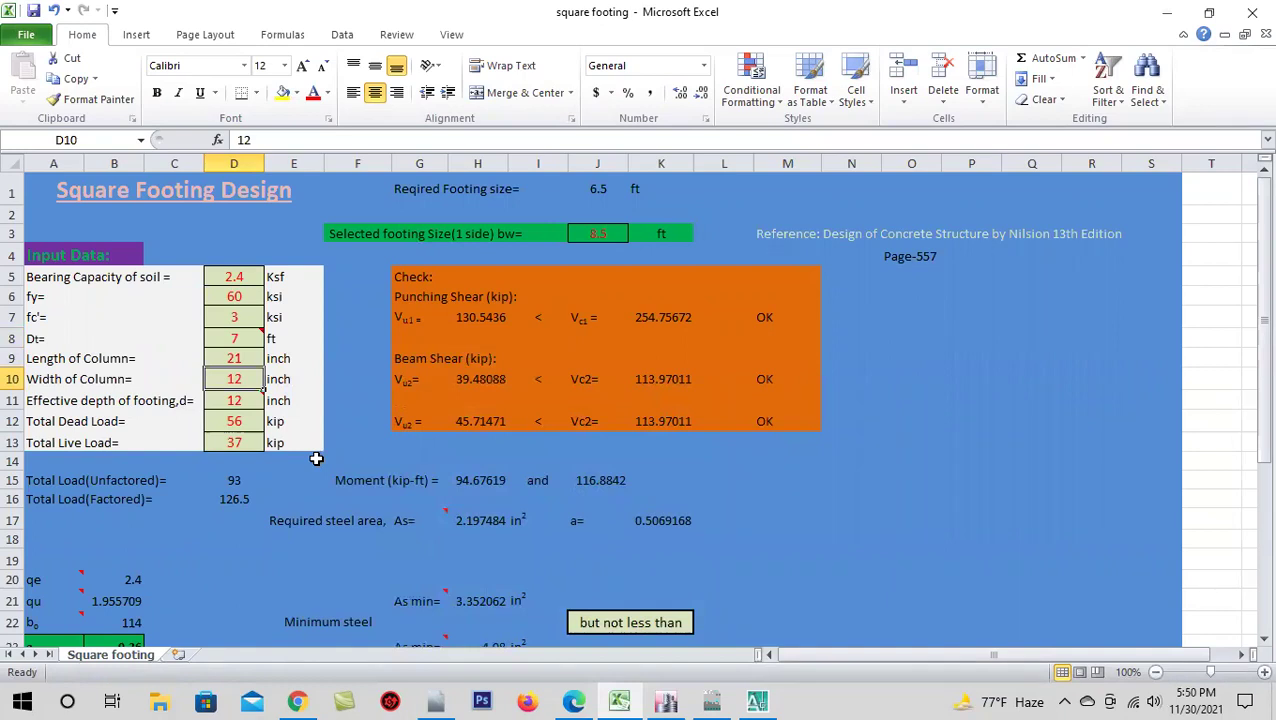
pyautogui.write('1')
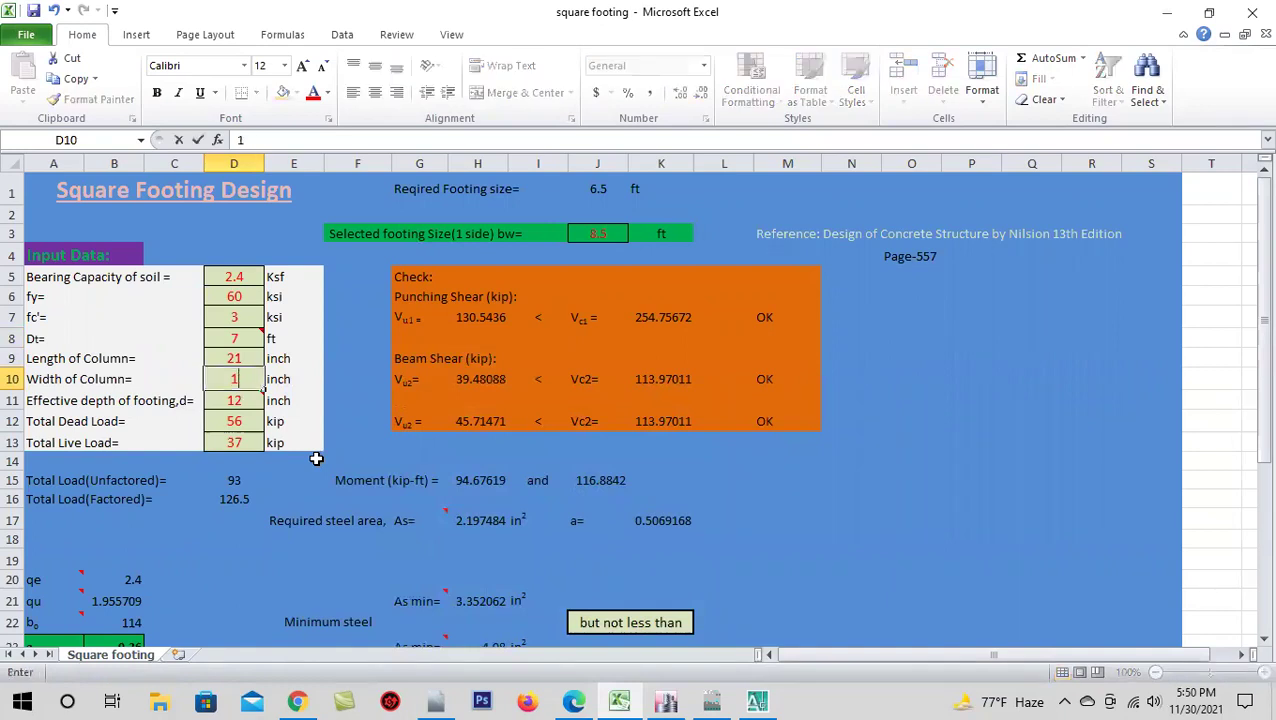
pyautogui.click(243, 357)
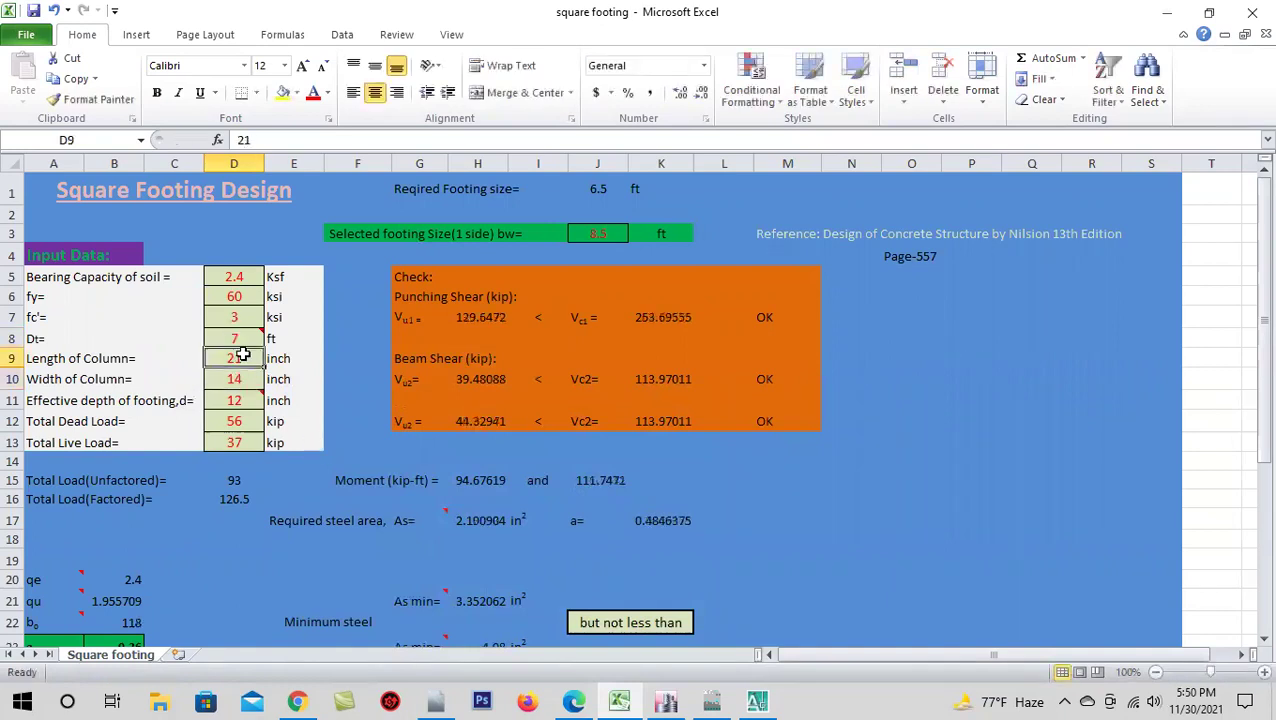
pyautogui.write('17')
pyautogui.click(230, 374)
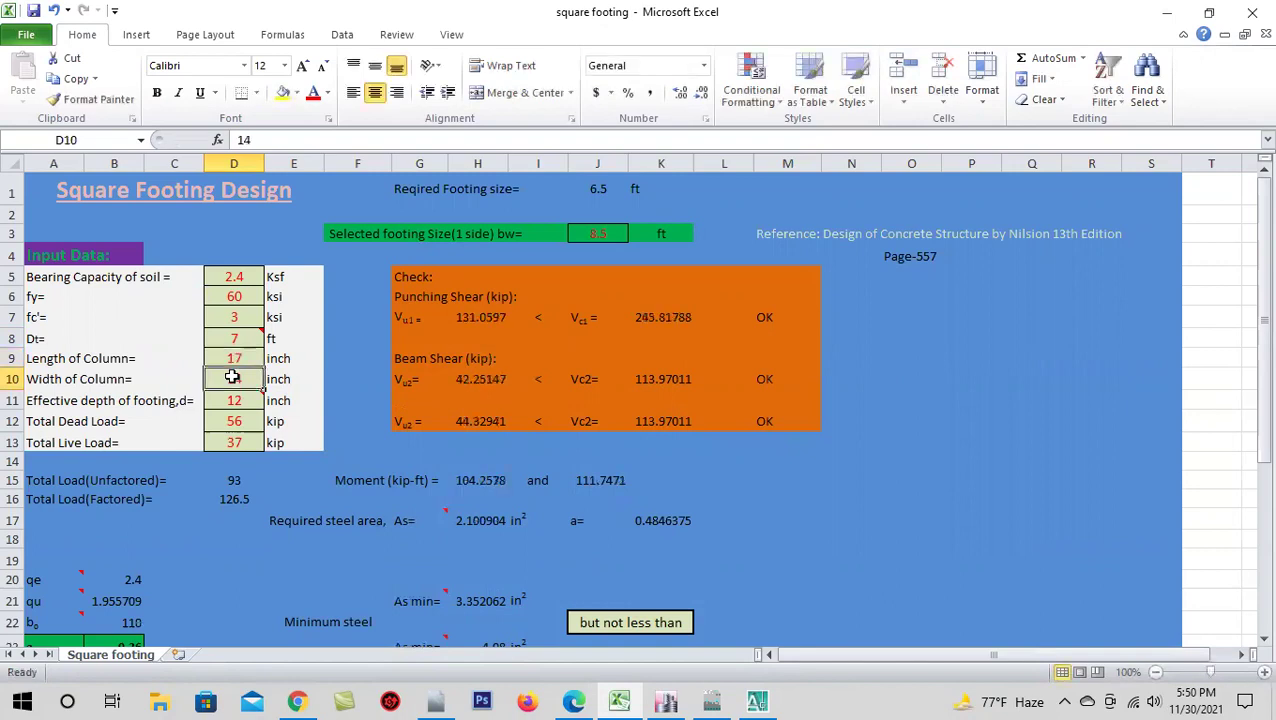
pyautogui.click(255, 357)
pyautogui.click(253, 381)
pyautogui.click(232, 404)
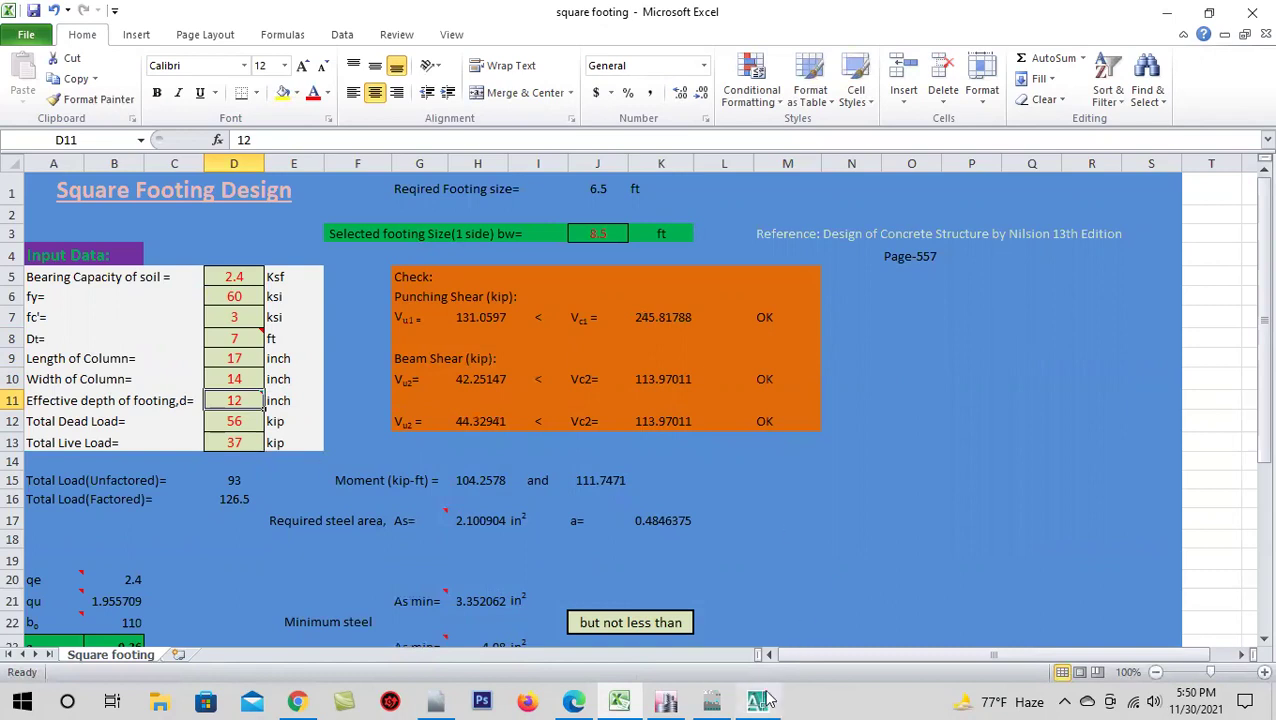
pyautogui.moveTo(757, 701)
pyautogui.click(768, 652)
# - Zoom and pan the AutoCAD drawing to locate Section 3-3's depth dimensions
pyautogui.scroll(-3, 400, 330)
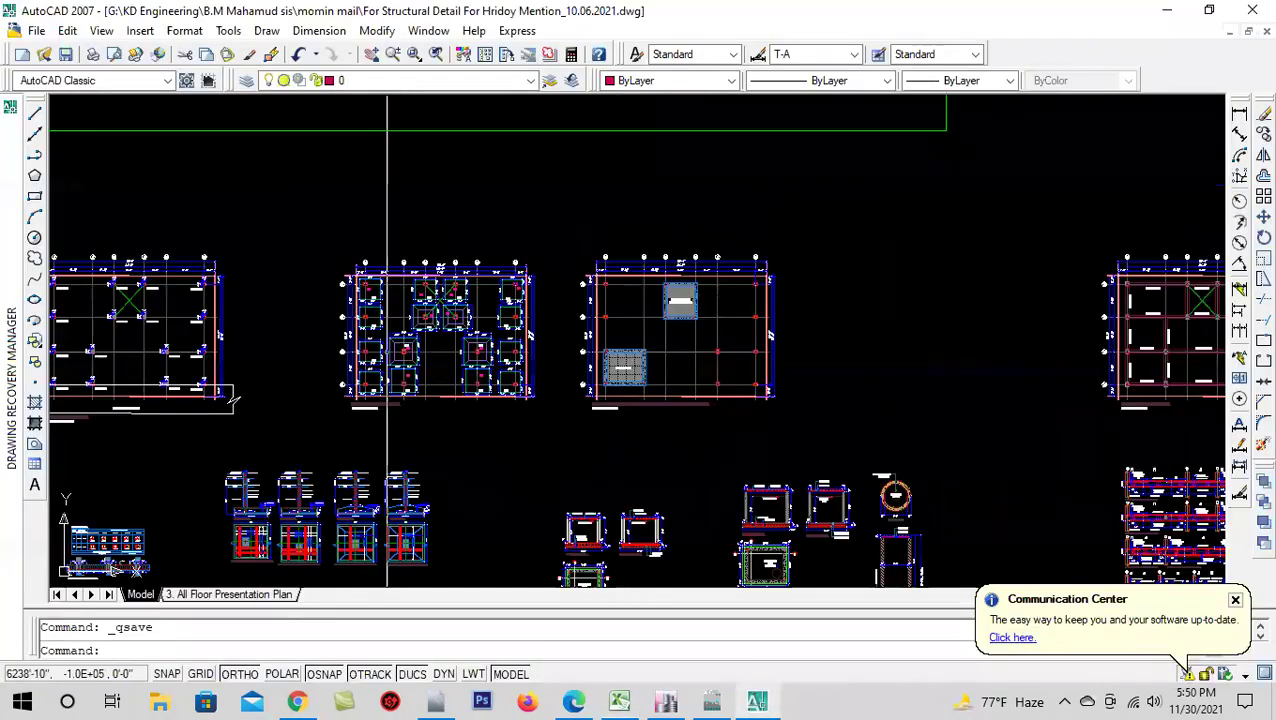
pyautogui.scroll(-2, 400, 330)
pyautogui.scroll(3, 362, 450)
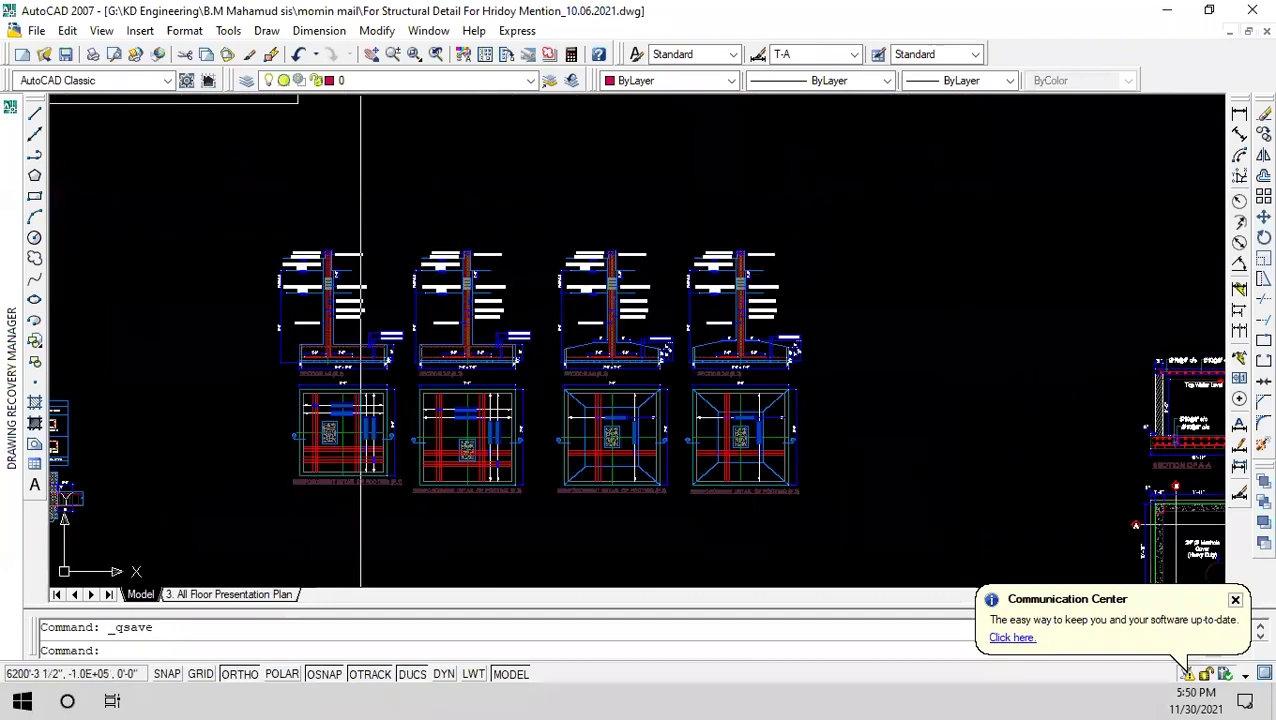
pyautogui.scroll(2, 478, 418)
pyautogui.scroll(1, 461, 303)
pyautogui.scroll(3, 461, 303)
pyautogui.scroll(1, 436, 208)
pyautogui.scroll(-3, 450, 250)
pyautogui.scroll(2, 537, 393)
pyautogui.moveTo(800, 410); pyautogui.dragTo(498, 319, button='middle')
pyautogui.scroll(2, 498, 319)
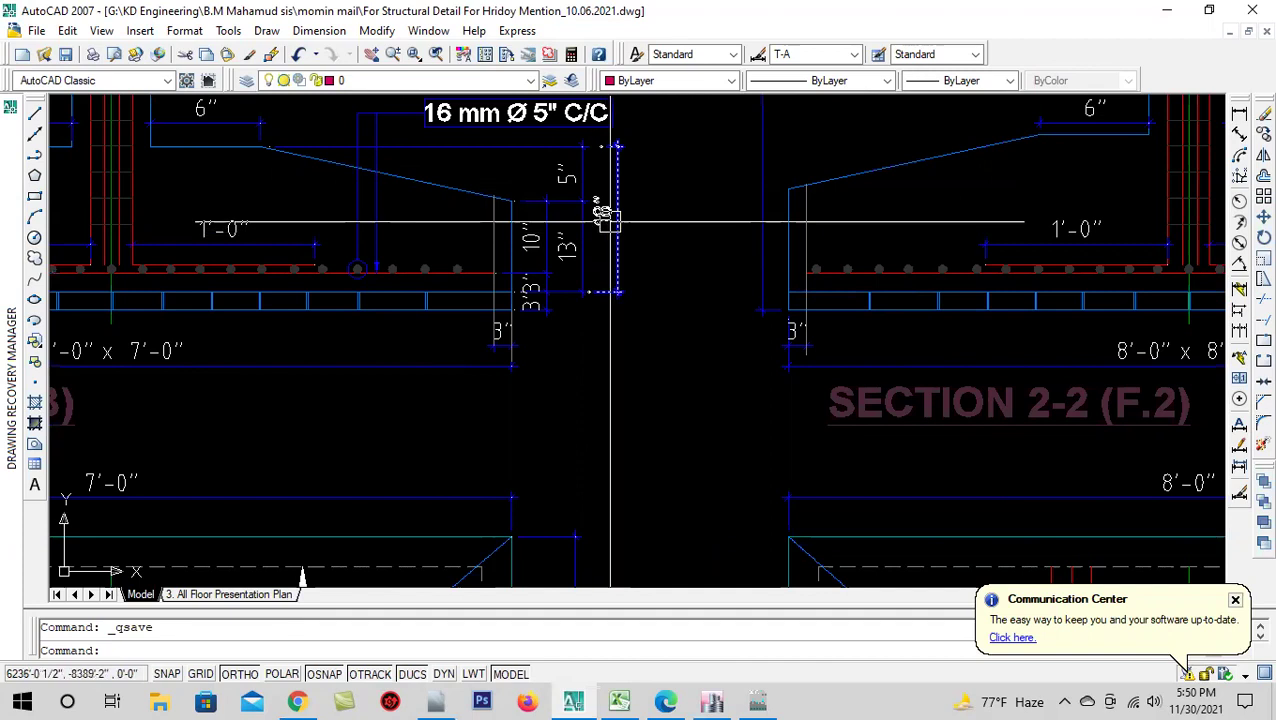
pyautogui.scroll(-2, 618, 271)
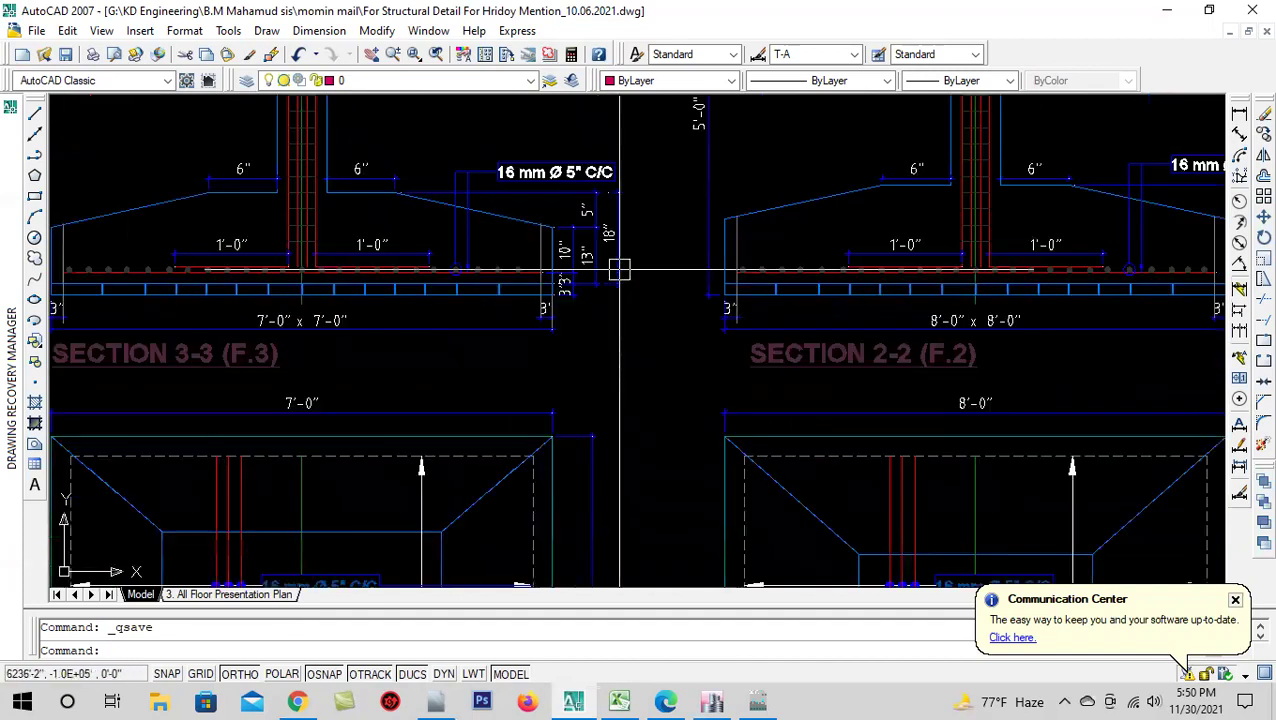
pyautogui.scroll(2, 584, 256)
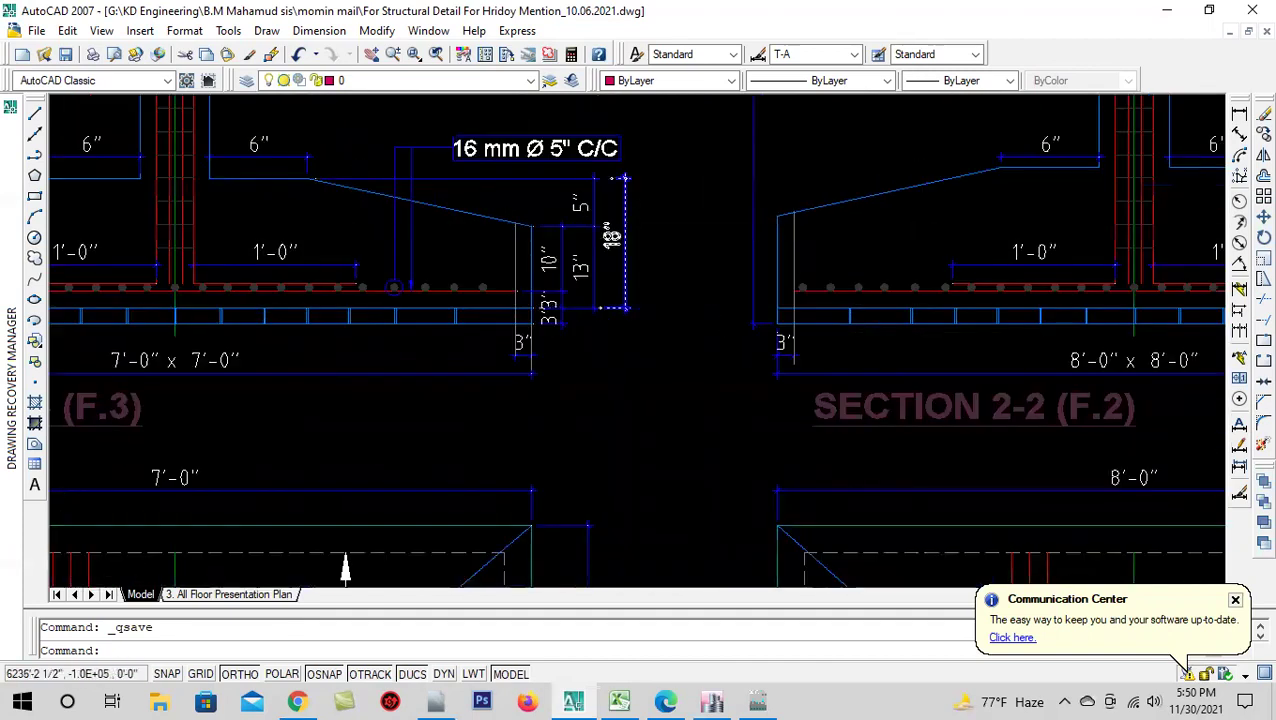
pyautogui.scroll(-3, 460, 300)
pyautogui.scroll(-1, 465, 362)
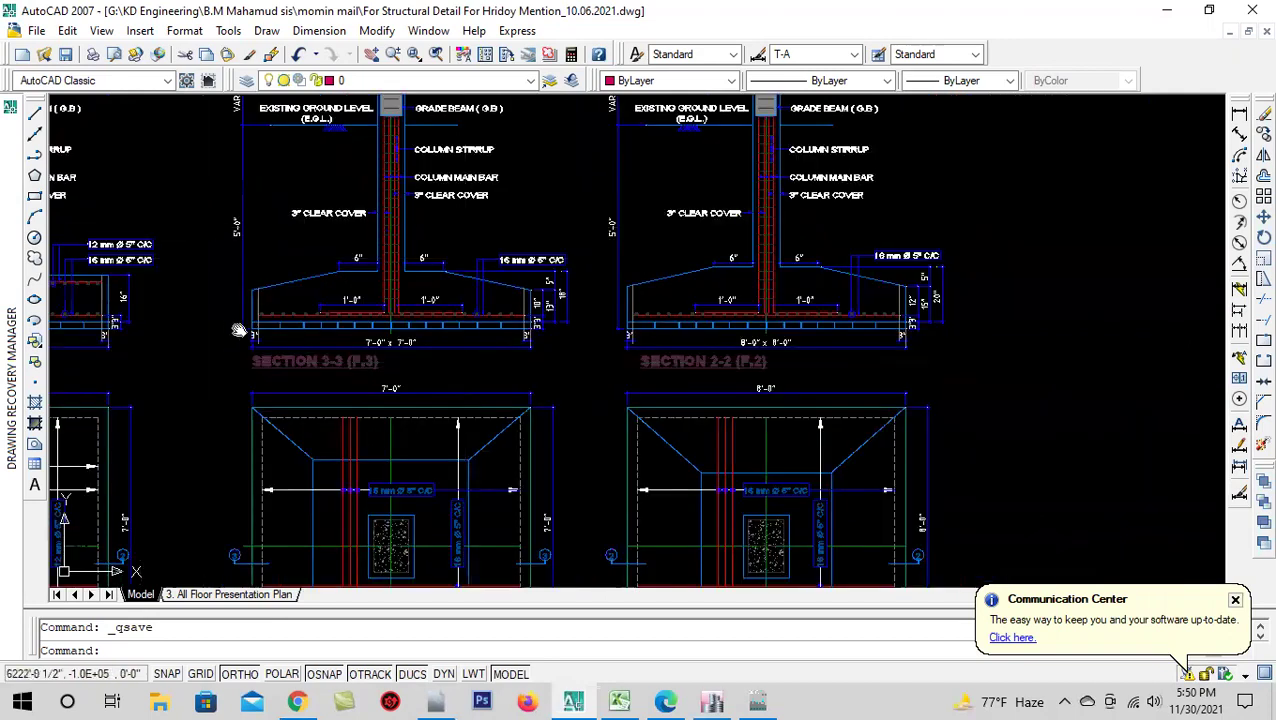
pyautogui.scroll(-1, 274, 222)
pyautogui.scroll(1, 274, 222)
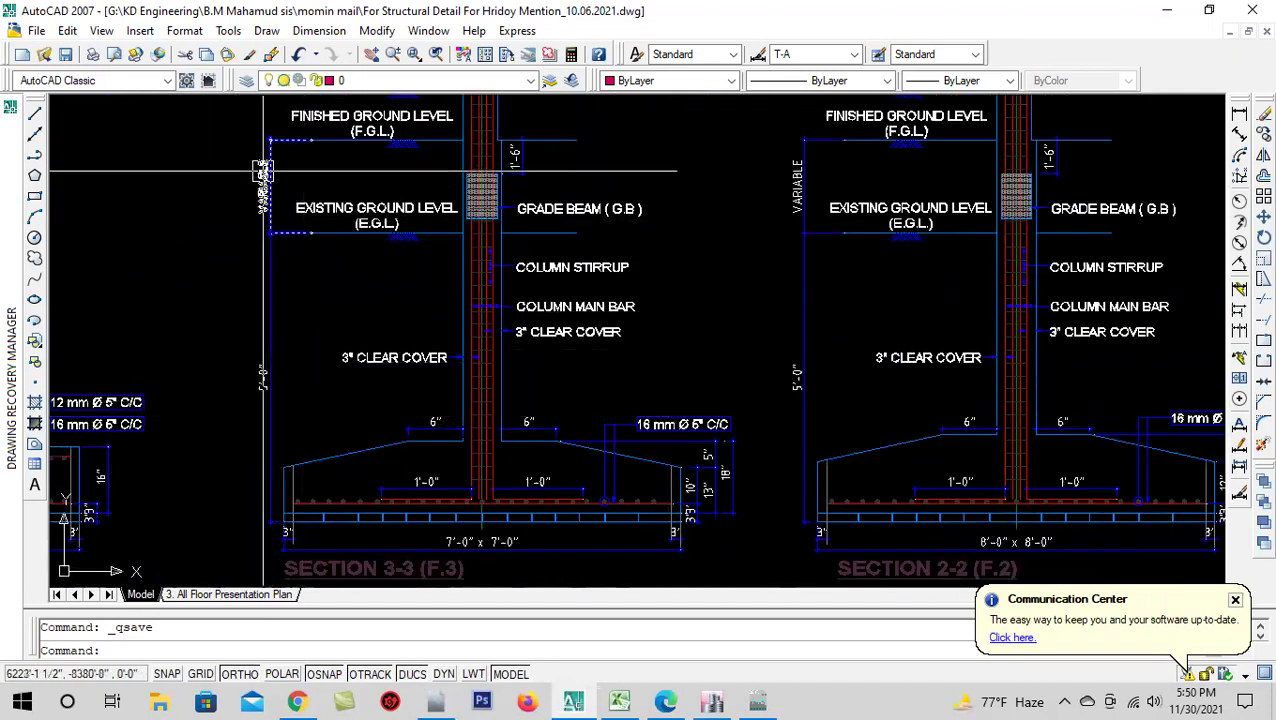
pyautogui.click(291, 240)
pyautogui.press('Escape')
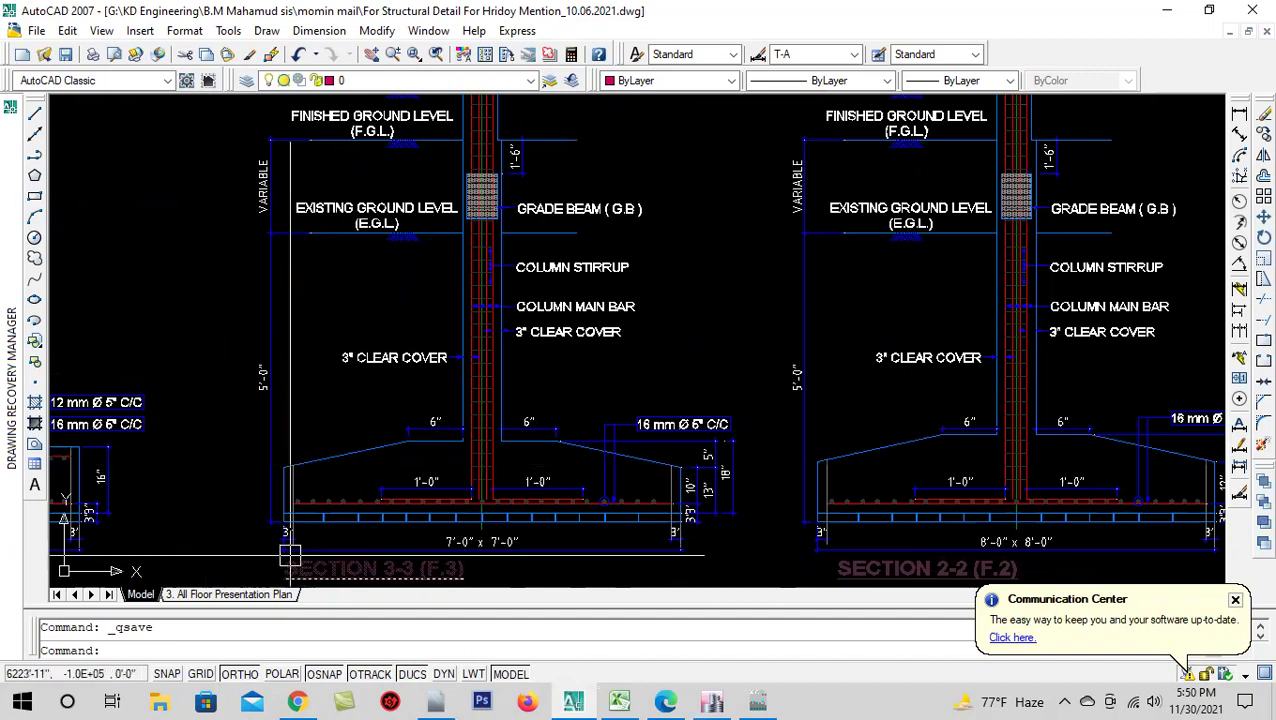
# - Edit Section 3-3's vertical 5'-0" dimension text to read 7'-0" with ED
pyautogui.scroll(-2, 310, 394)
pyautogui.scroll(2, 310, 394)
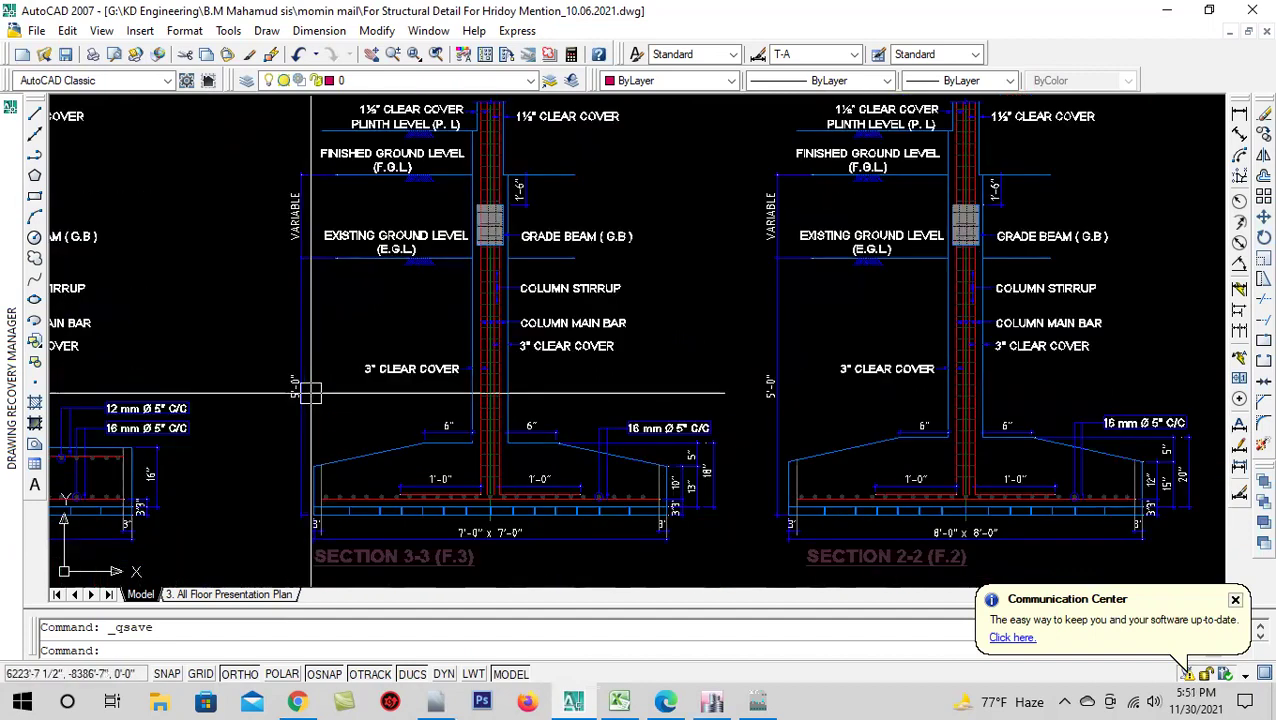
pyautogui.scroll(3, 310, 394)
pyautogui.scroll(1, 310, 394)
pyautogui.click(278, 397)
pyautogui.write('d')
pyautogui.press('Return')
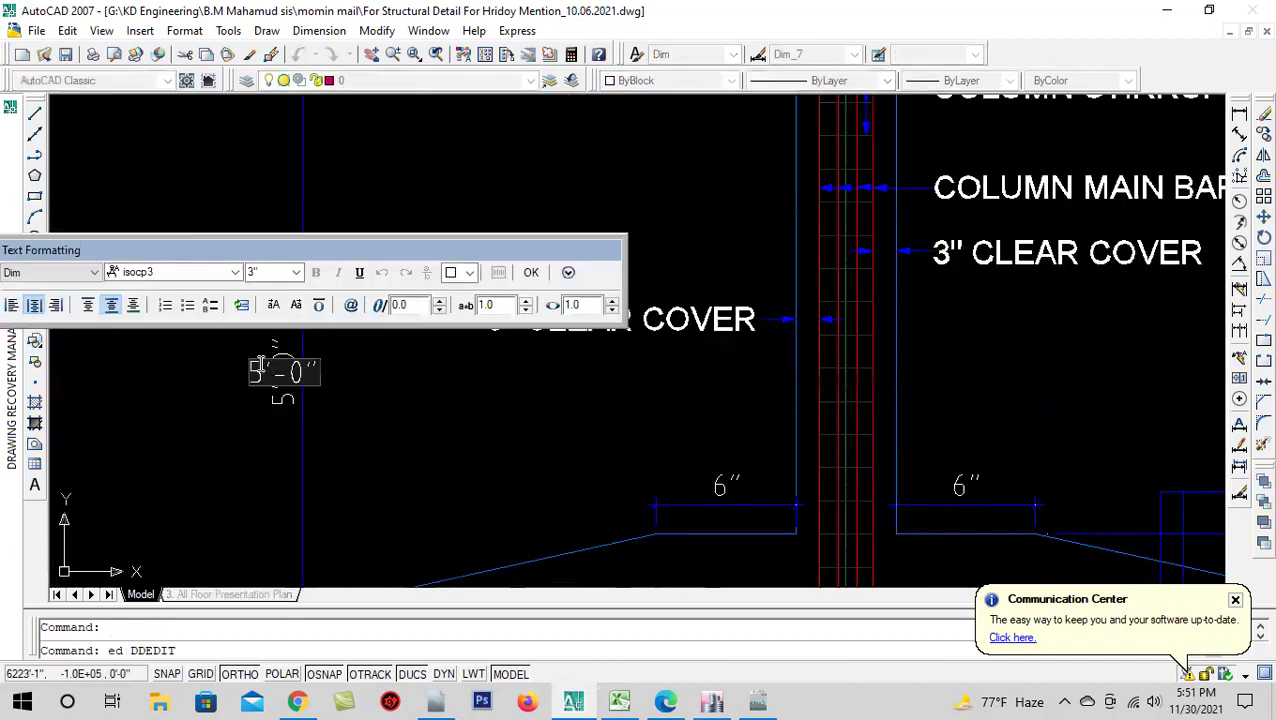
pyautogui.write('7')
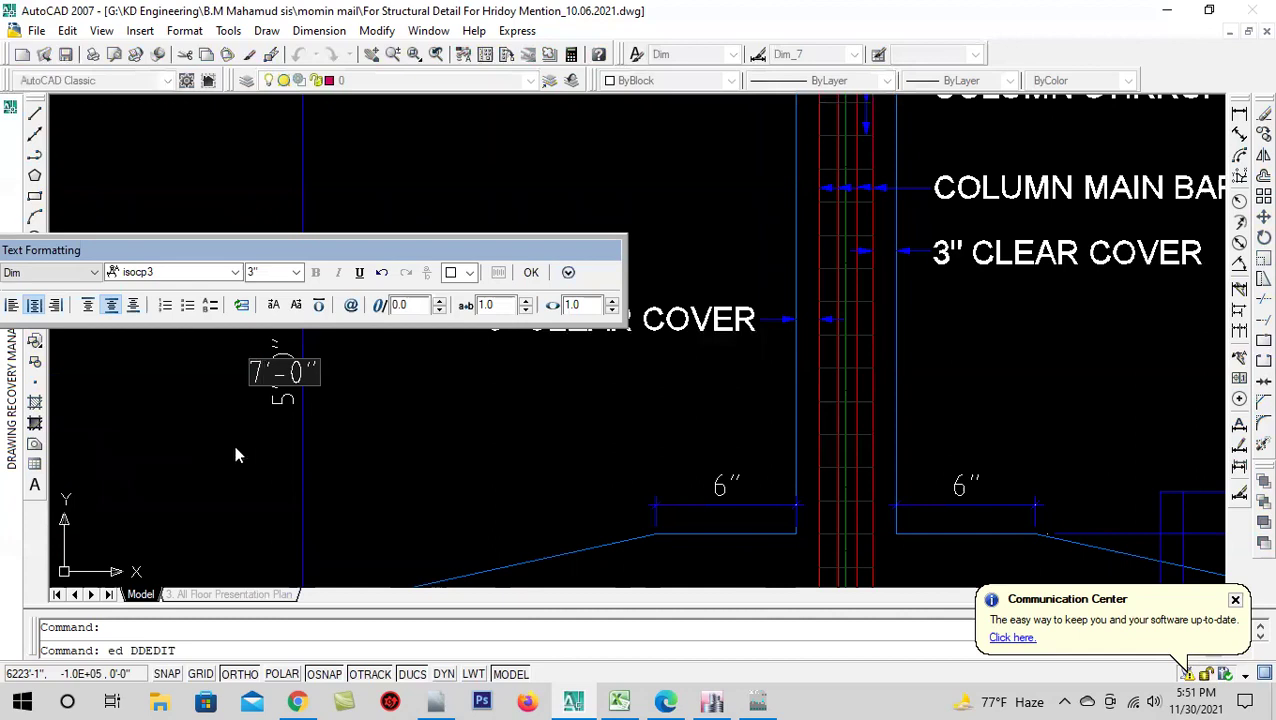
pyautogui.click(236, 455)
# - Review the edited Section 3-3 and go back to the Excel footing sheet
pyautogui.scroll(-5, 379, 364)
pyautogui.scroll(3, 383, 220)
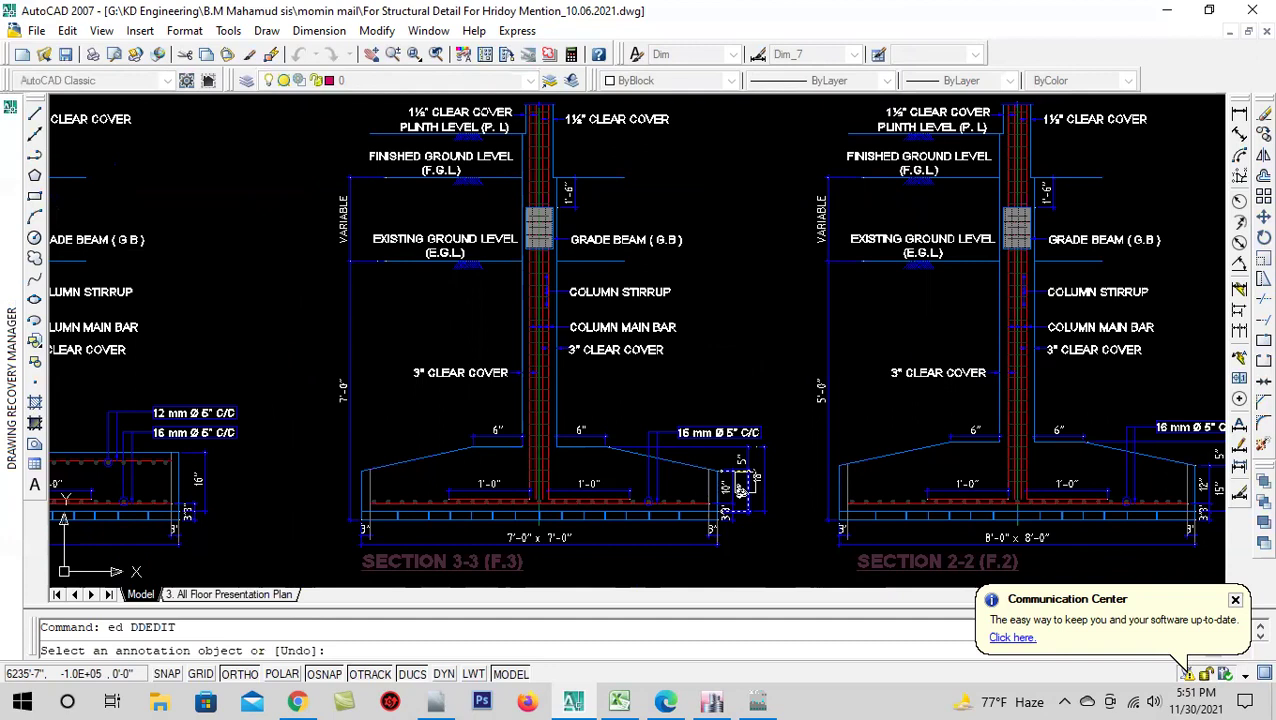
pyautogui.scroll(1, 639, 542)
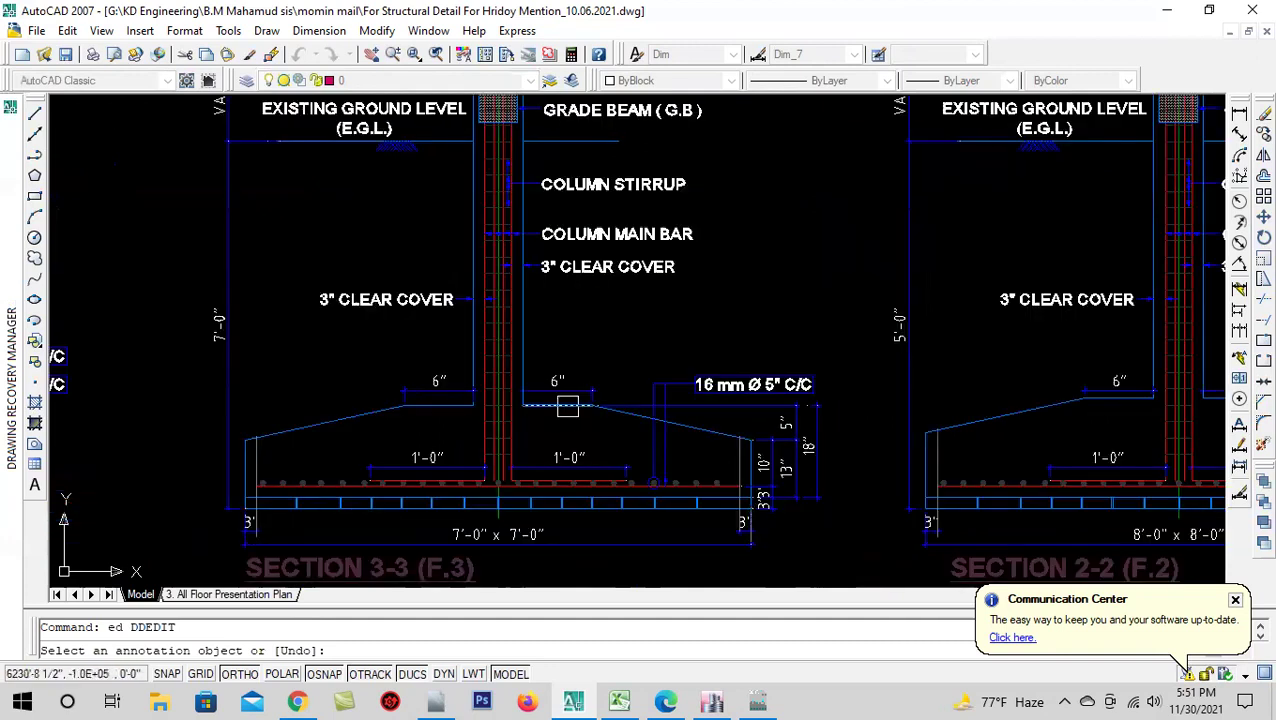
pyautogui.scroll(-2, 465, 300)
pyautogui.scroll(2, 536, 383)
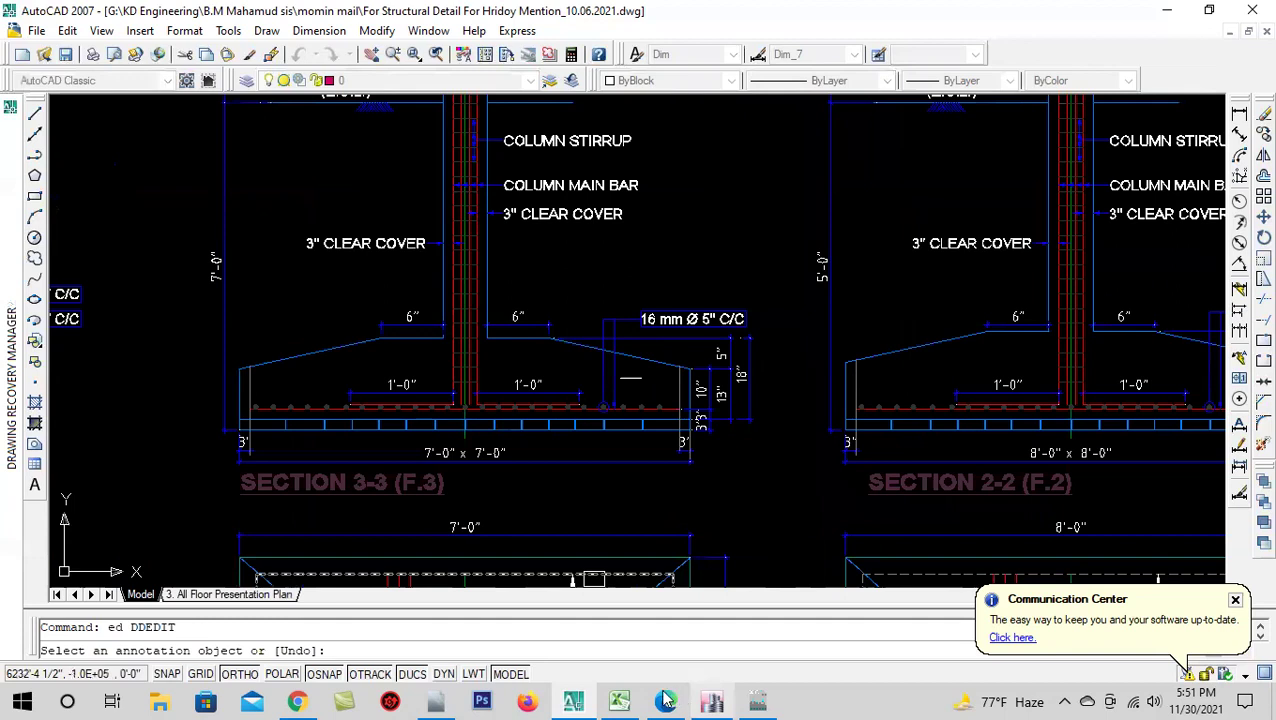
pyautogui.click(619, 700)
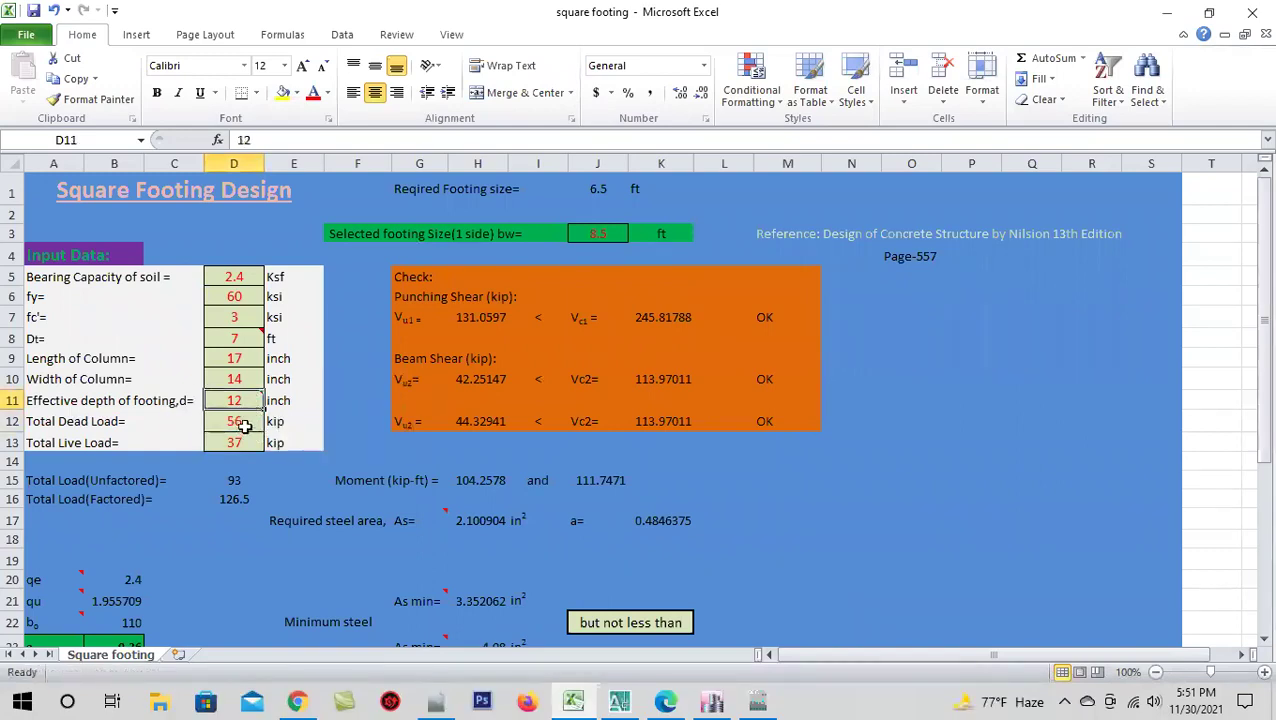
pyautogui.moveTo(233, 400)
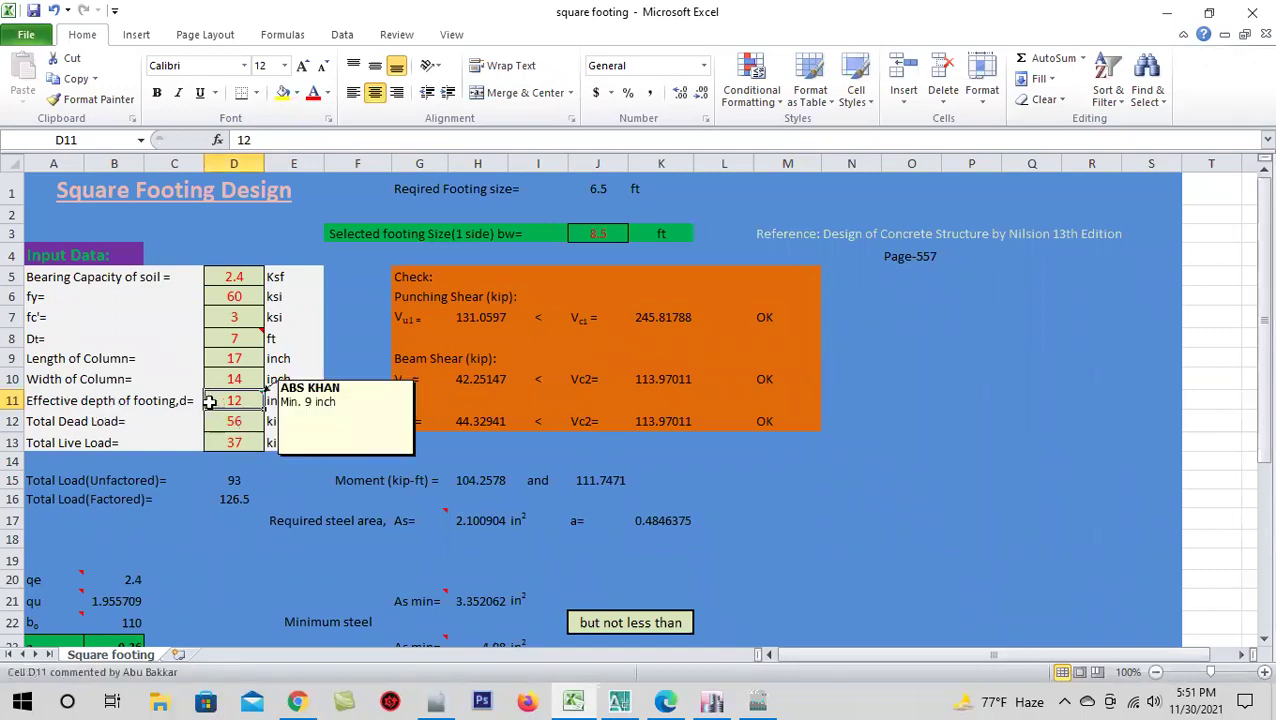
pyautogui.click(233, 420)
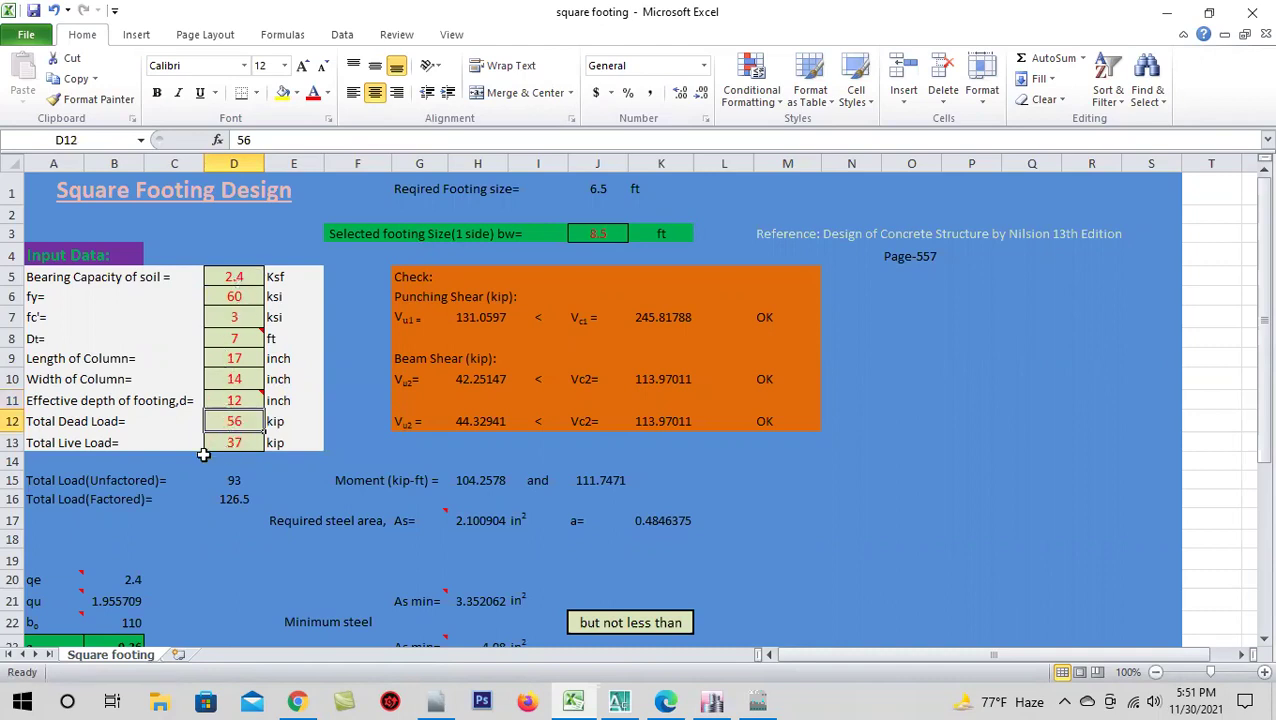
pyautogui.click(233, 443)
pyautogui.click(236, 421)
pyautogui.click(237, 442)
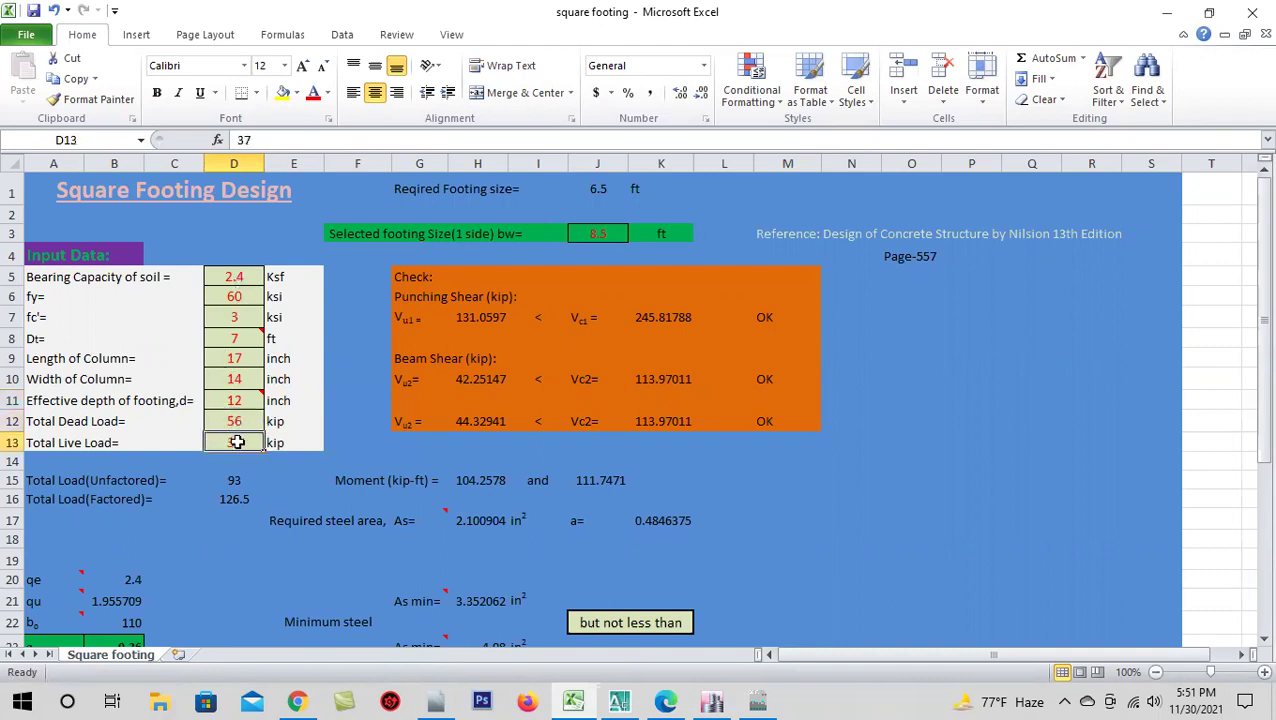
pyautogui.click(234, 421)
pyautogui.click(238, 443)
pyautogui.moveTo(711, 701)
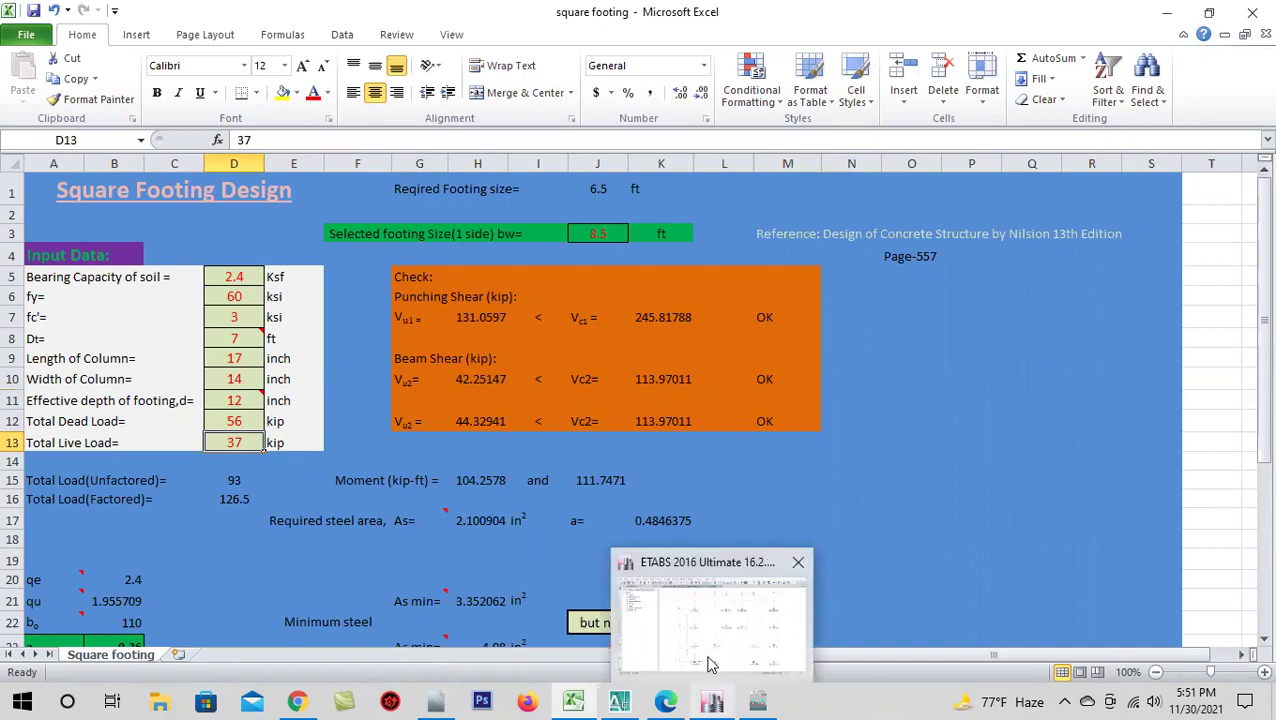
pyautogui.click(709, 663)
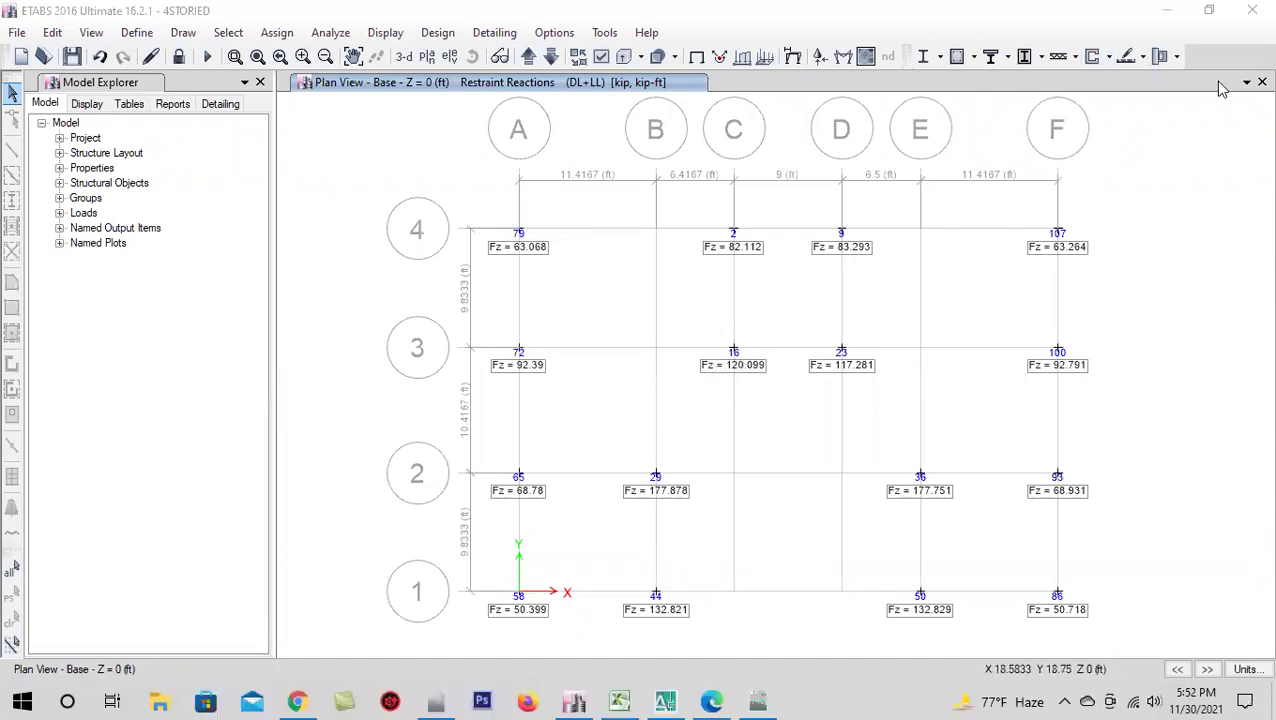
pyautogui.click(1166, 10)
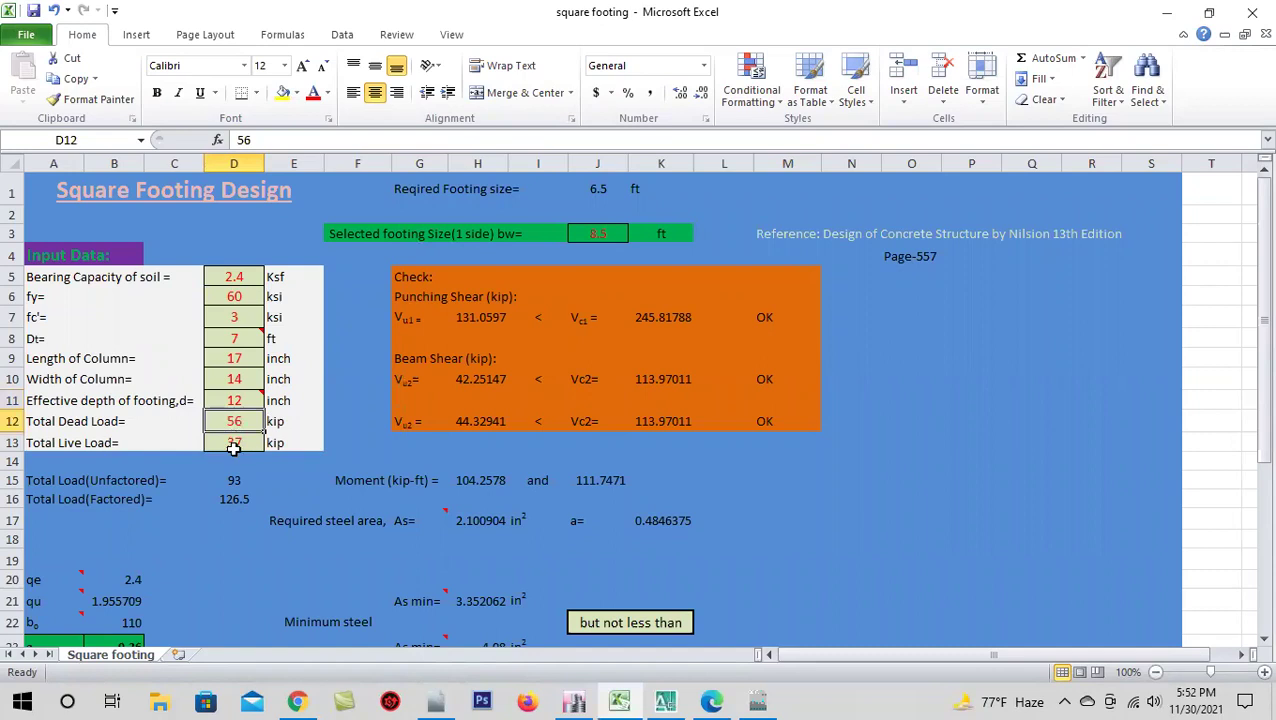
# - Change total dead load to 80 kip and live load to 40 kip, then view ETABS reactions
pyautogui.click(238, 446)
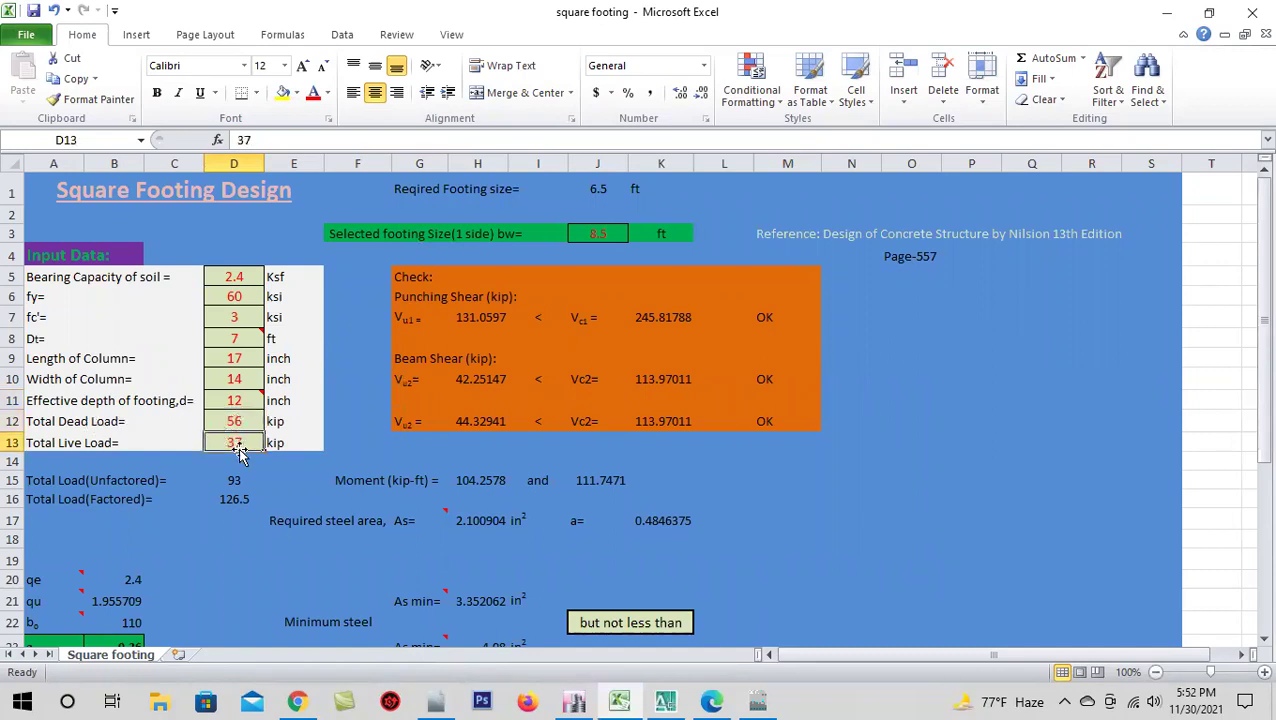
pyautogui.click(241, 421)
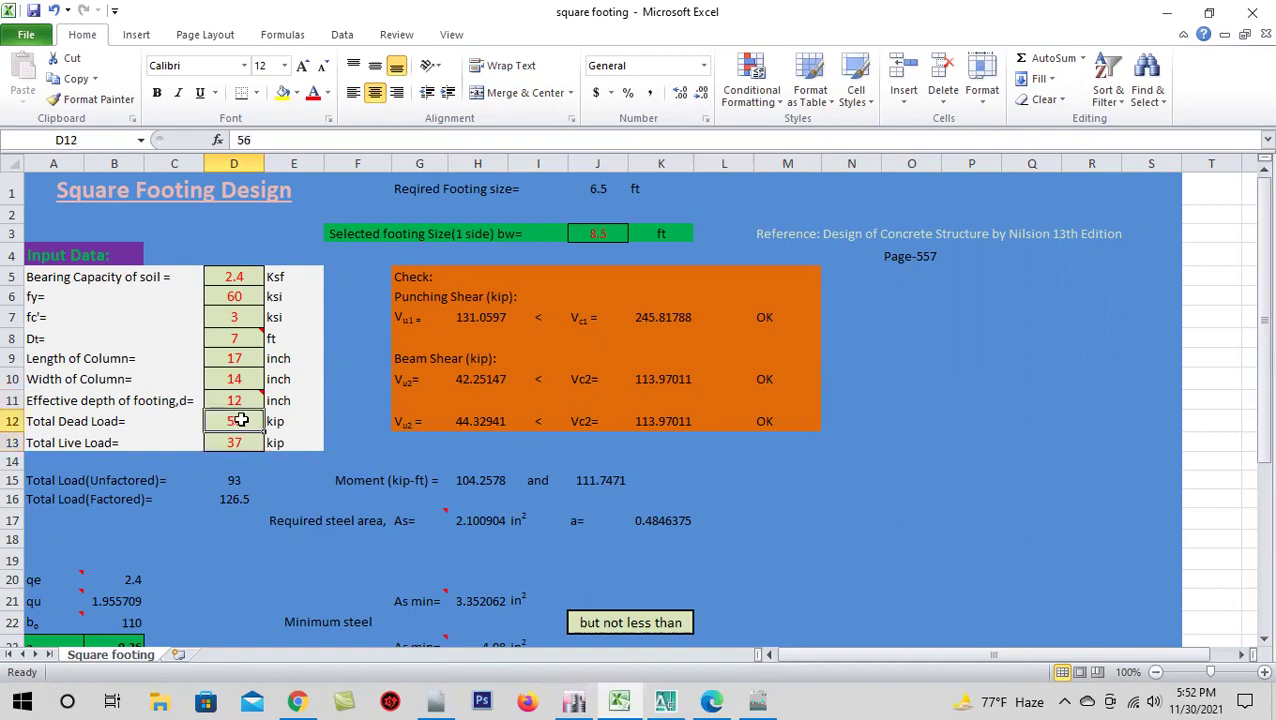
pyautogui.write('80')
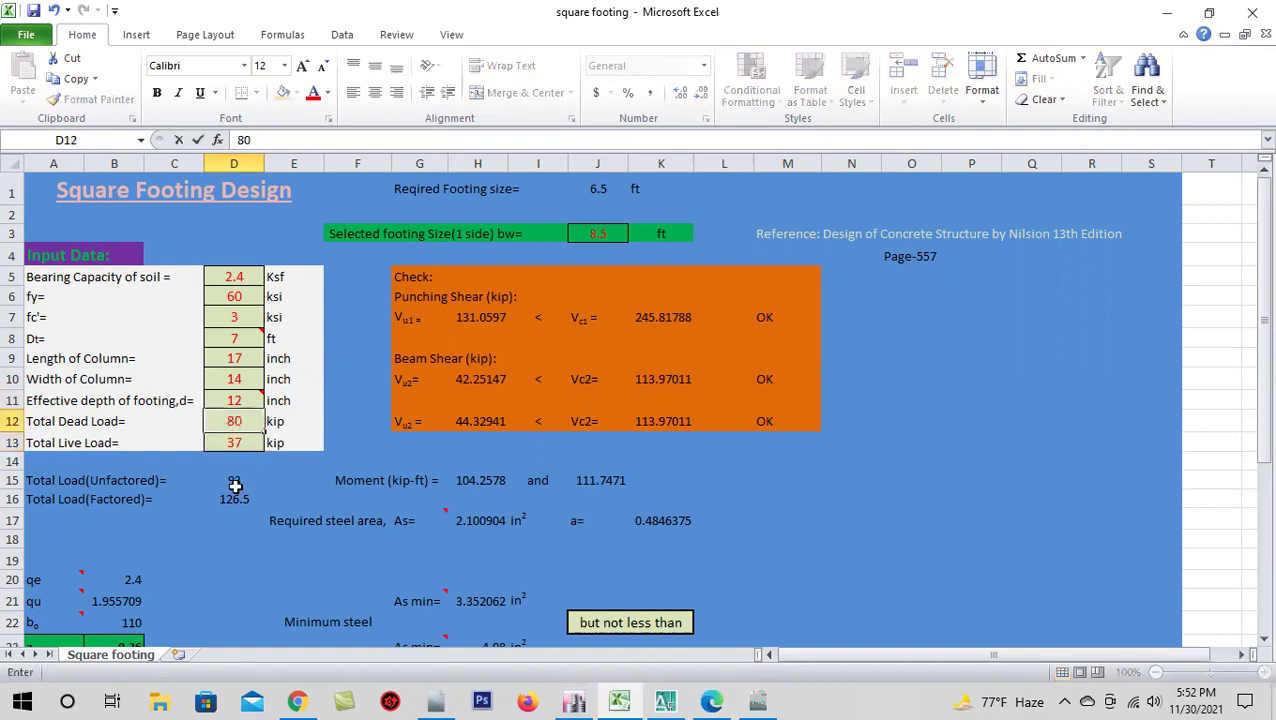
pyautogui.click(235, 445)
pyautogui.write('40')
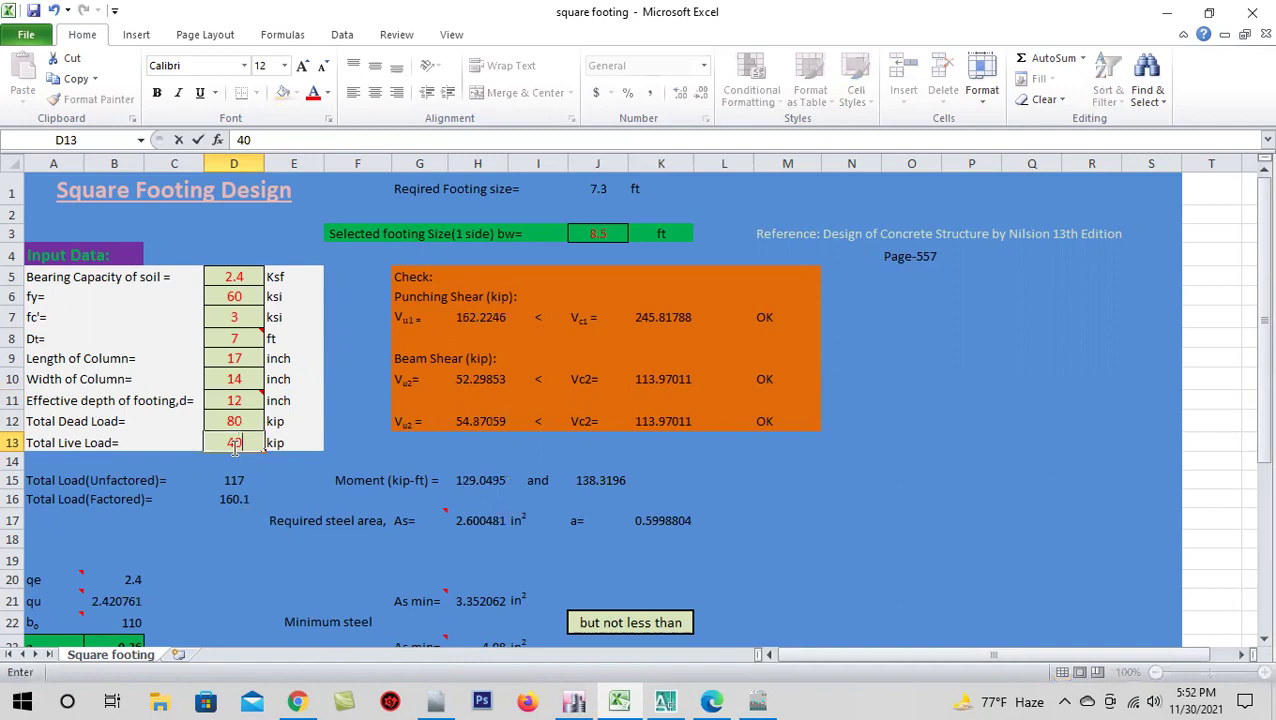
pyautogui.click(229, 421)
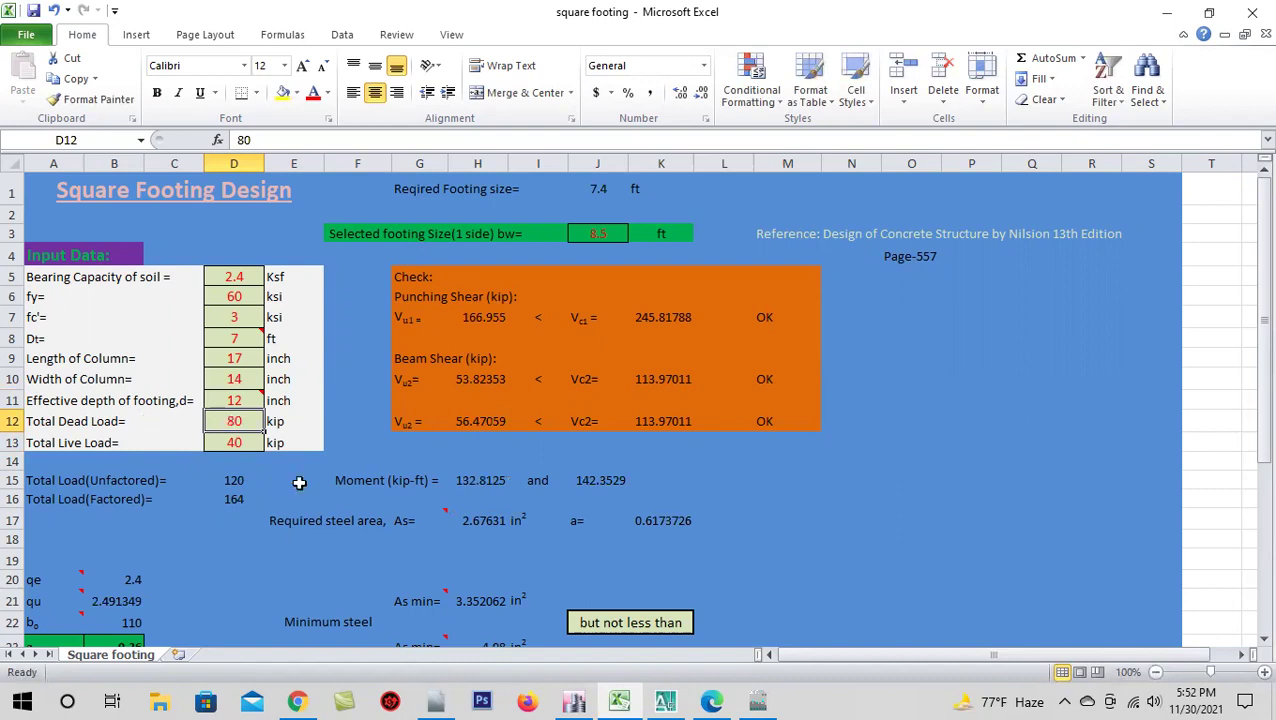
pyautogui.click(236, 441)
pyautogui.click(235, 420)
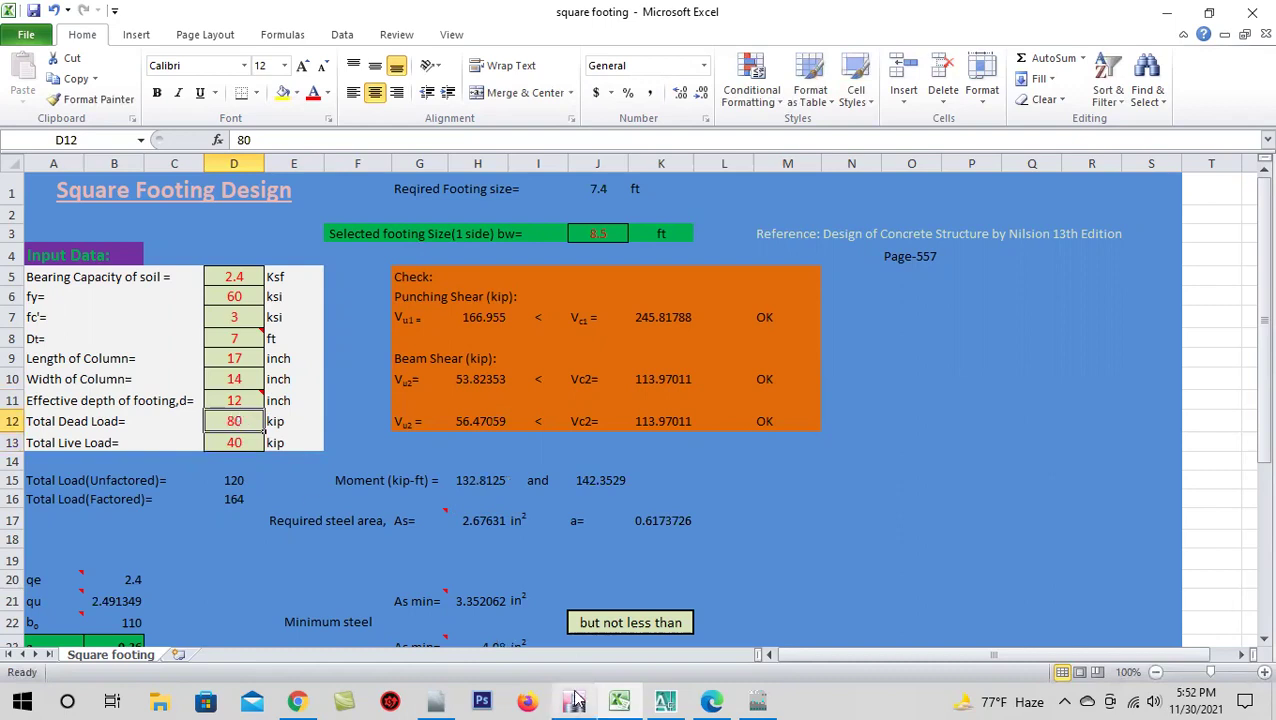
pyautogui.click(578, 660)
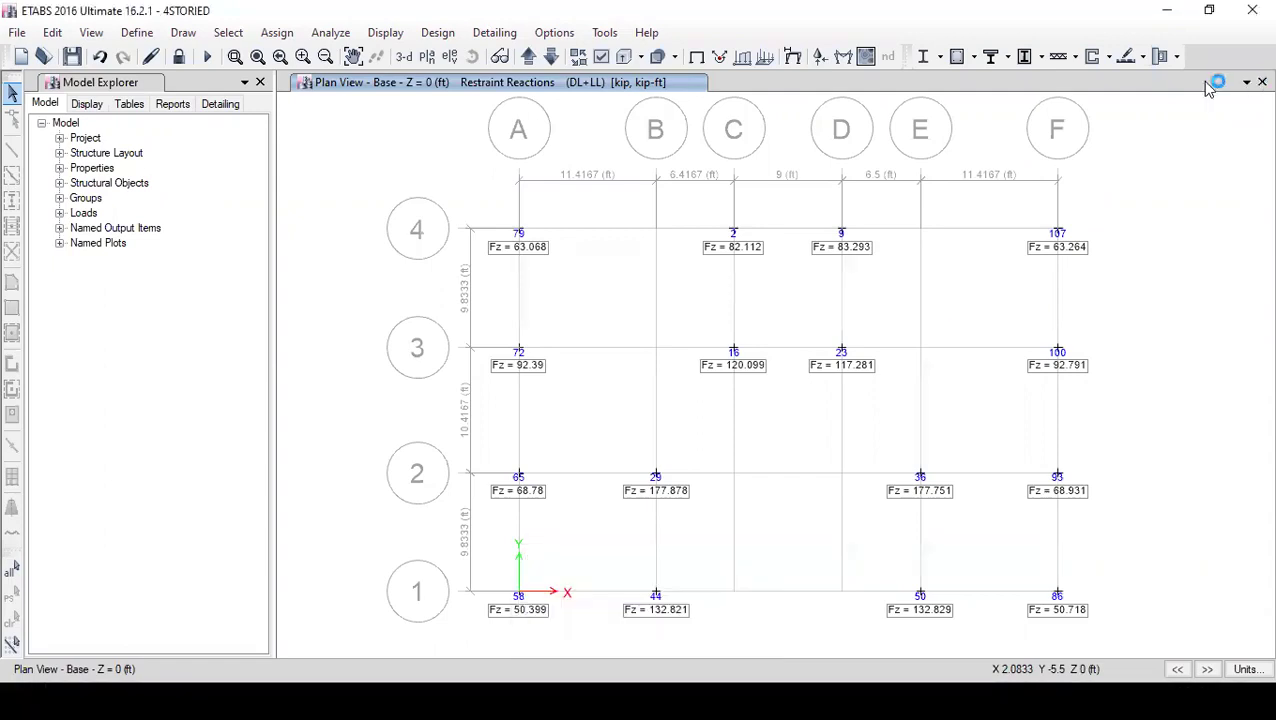
# - Enter 60 kip for both total dead load and total live load
pyautogui.click(1166, 10)
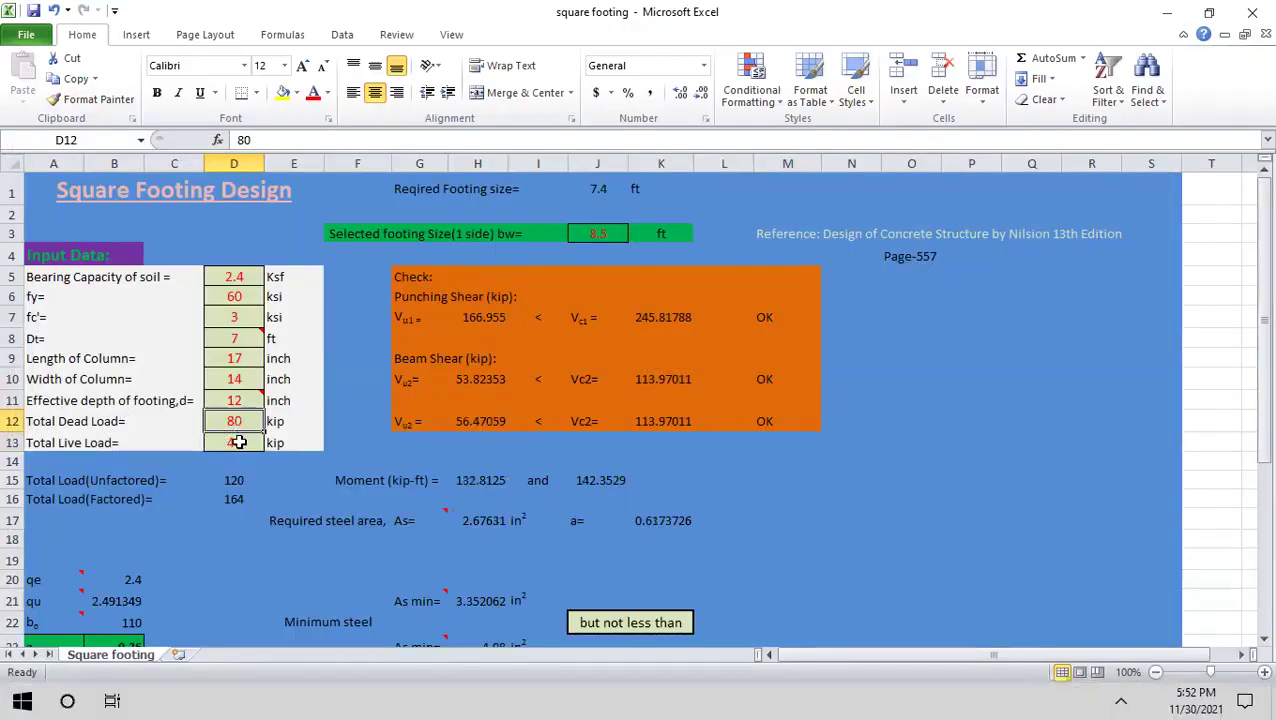
pyautogui.write('60')
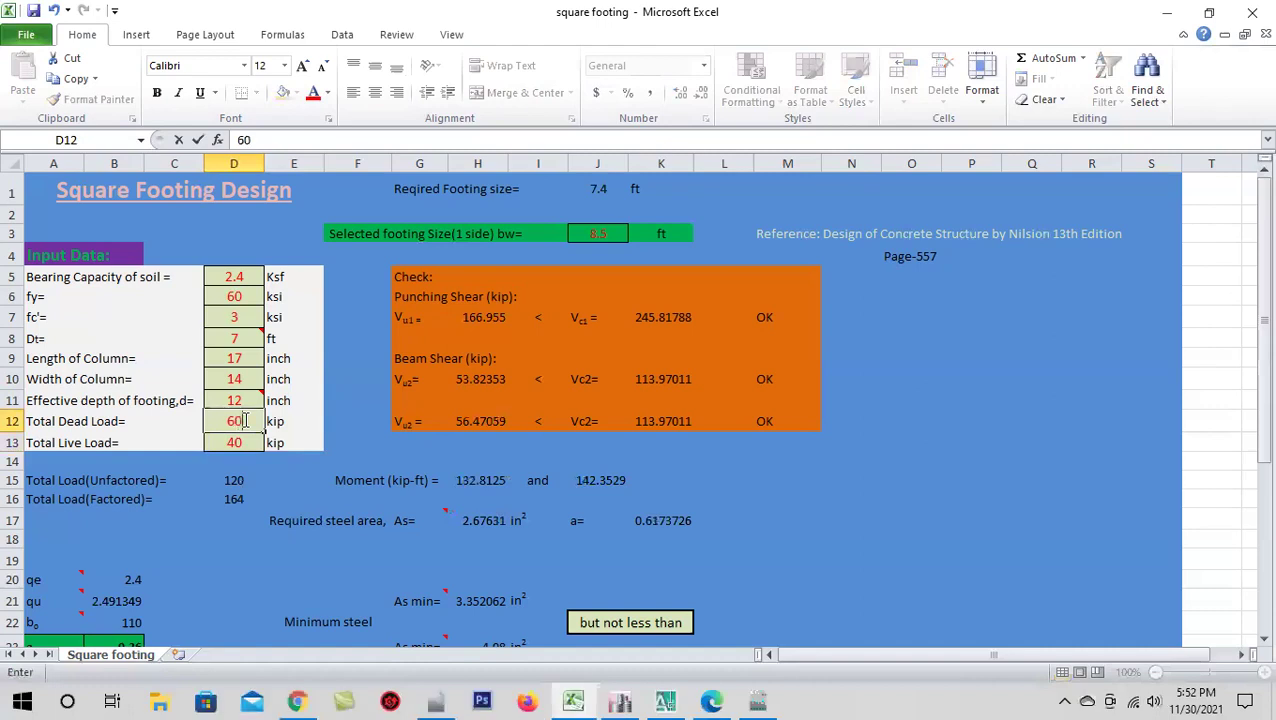
pyautogui.click(241, 440)
pyautogui.write('6')
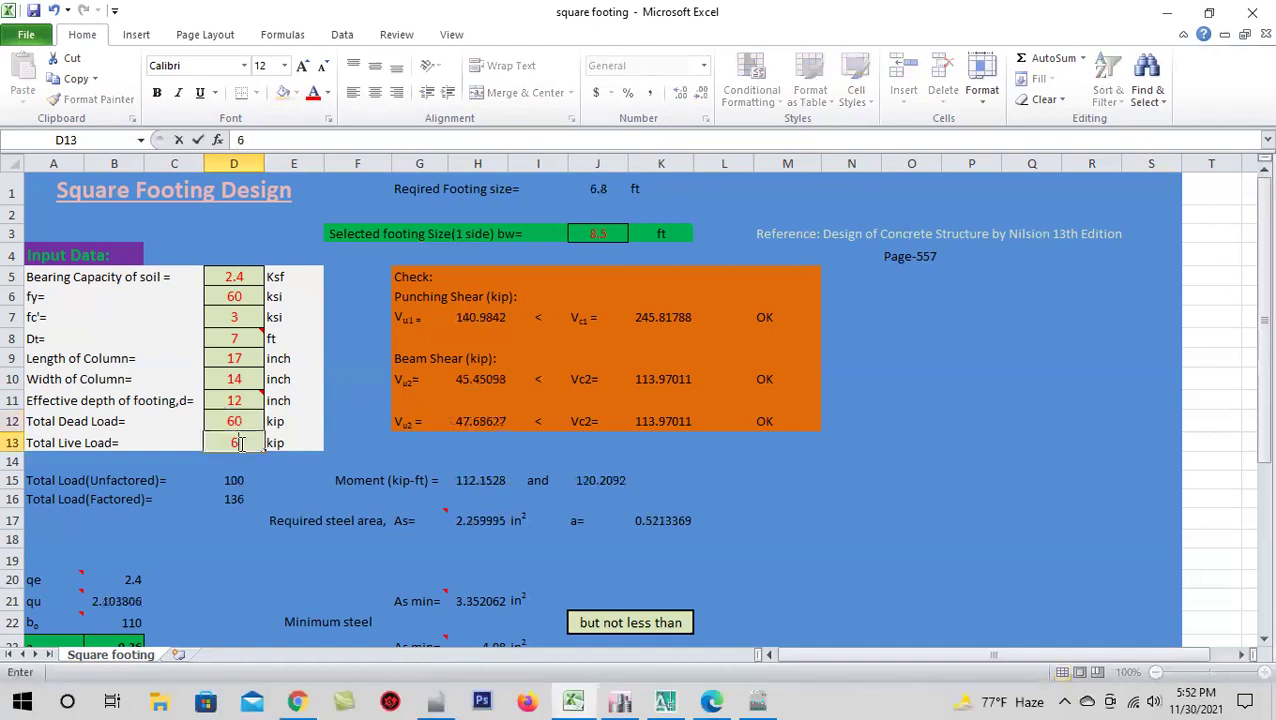
pyautogui.click(227, 418)
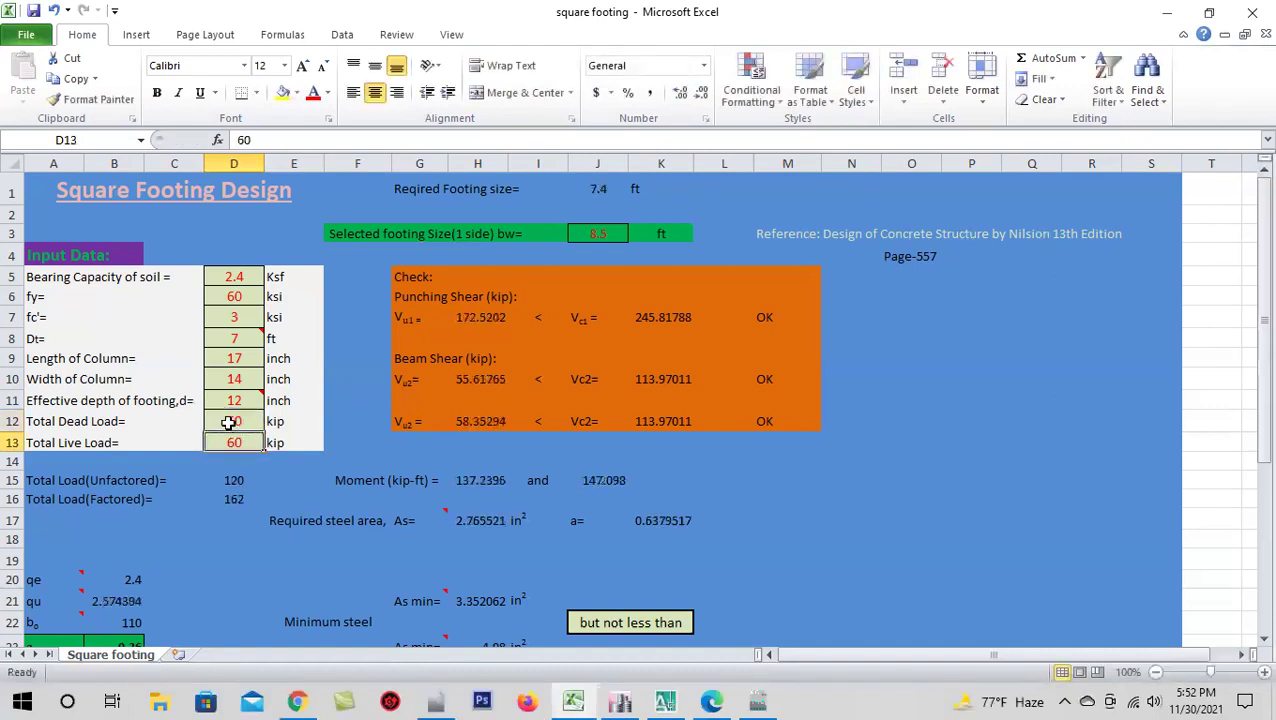
pyautogui.press('Down')
# - Verify the =D12+D13 total unfactored load formula gives 120 kip, then return to ETABS
pyautogui.click(241, 483)
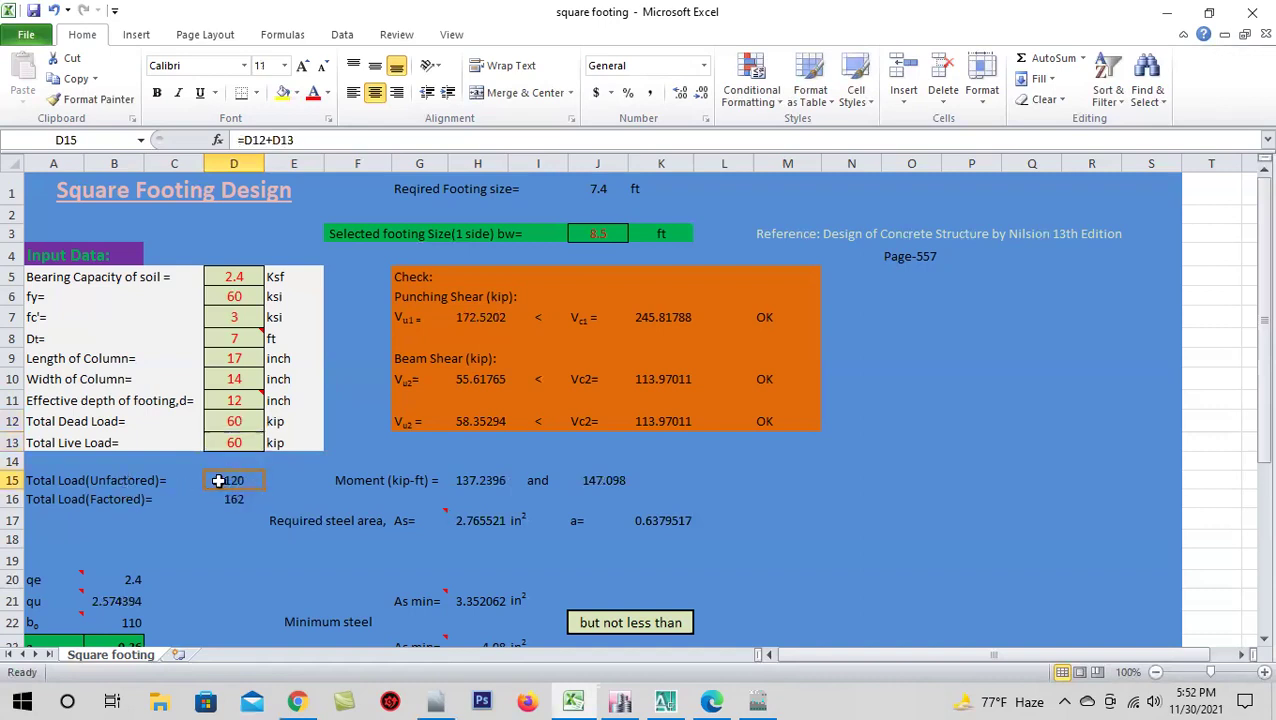
pyautogui.click(242, 421)
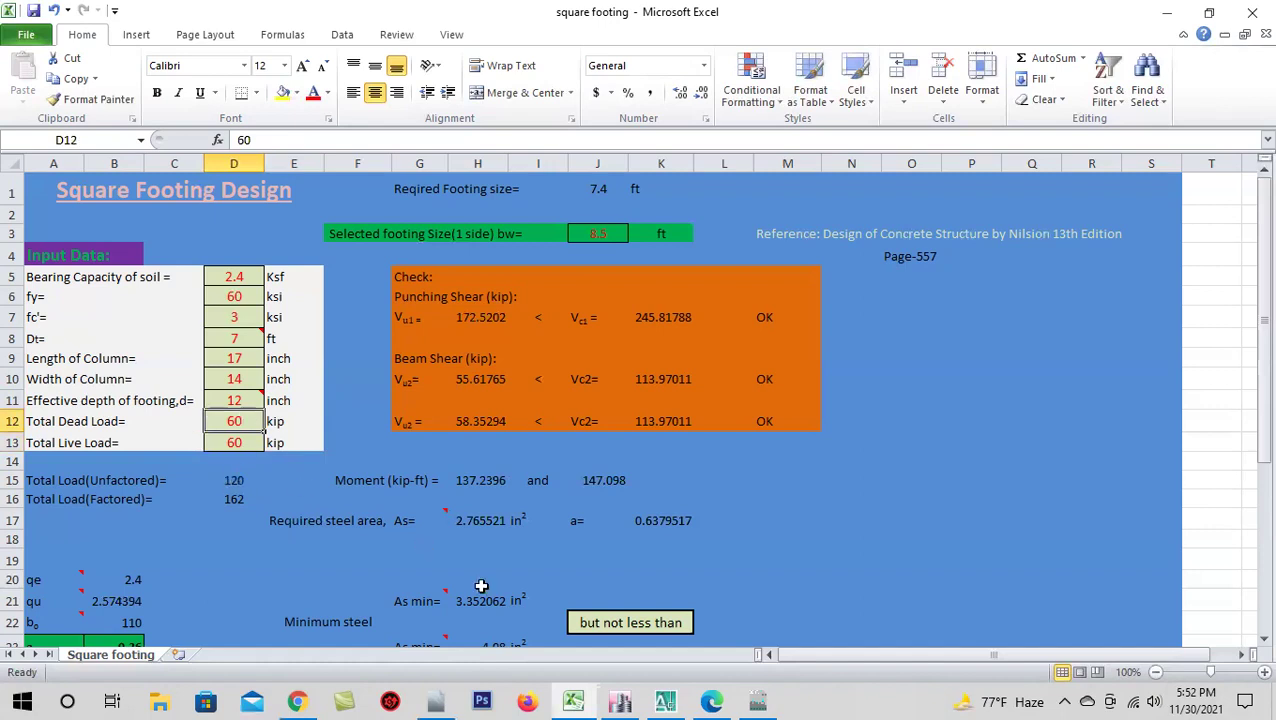
pyautogui.click(258, 484)
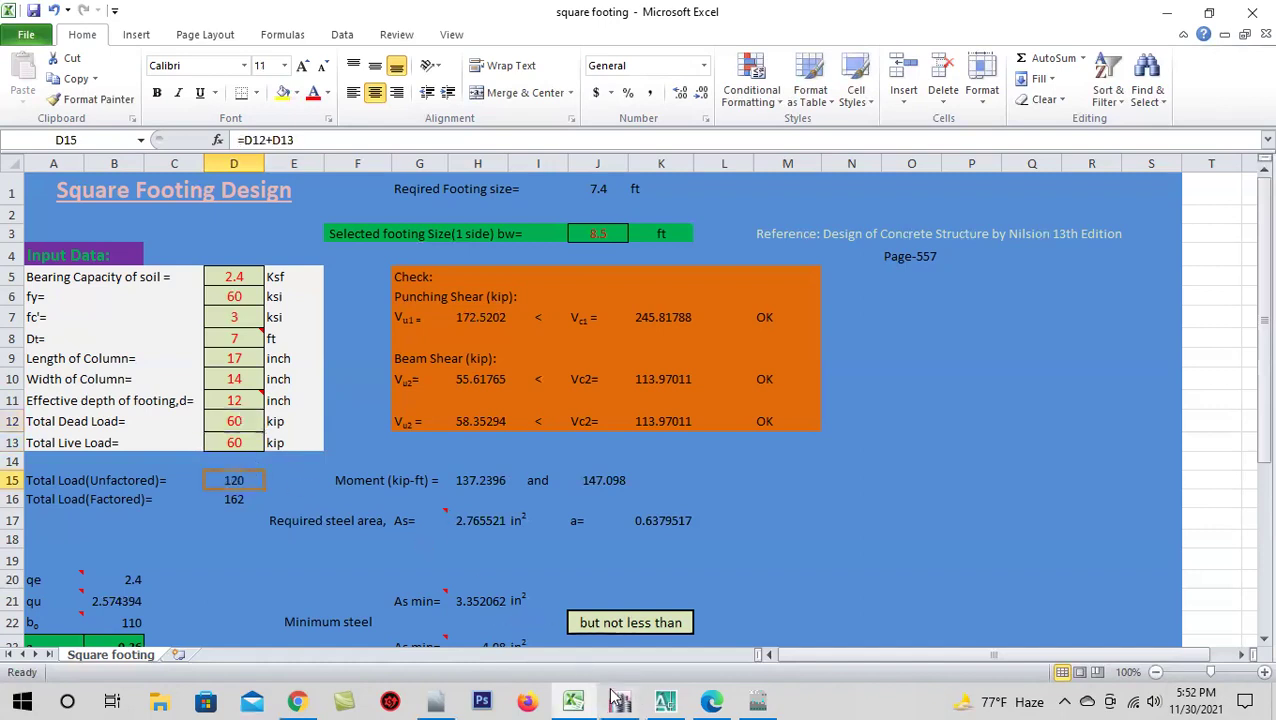
pyautogui.moveTo(620, 701)
pyautogui.click(620, 655)
# - Compare the 2.4 ksf soil bearing capacity input against the soil test report
pyautogui.click(235, 423)
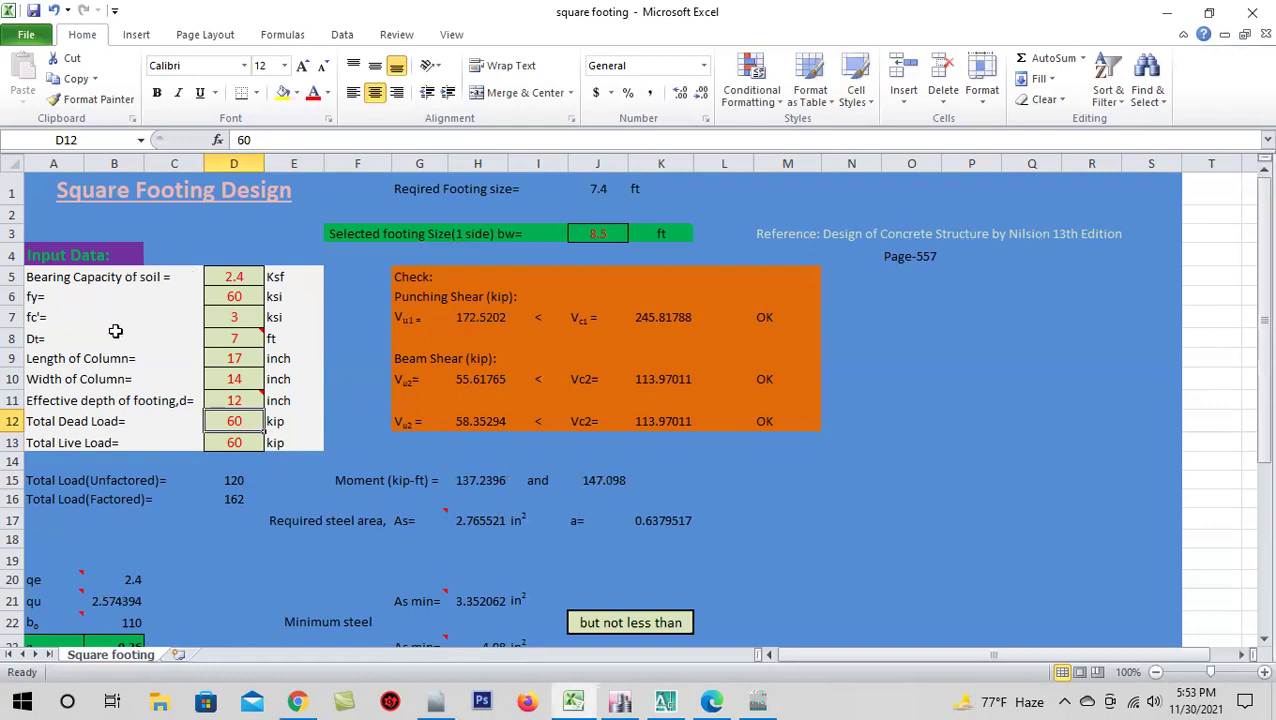
pyautogui.click(236, 278)
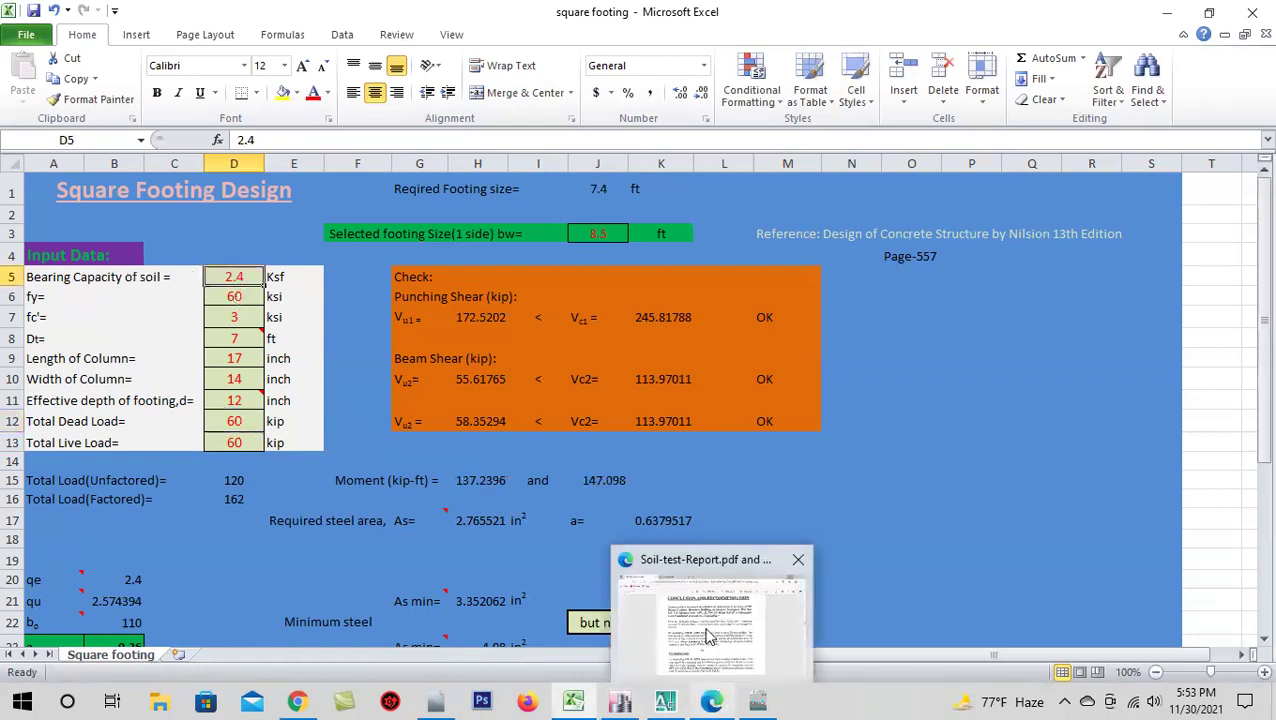
pyautogui.moveTo(711, 701)
pyautogui.click(708, 628)
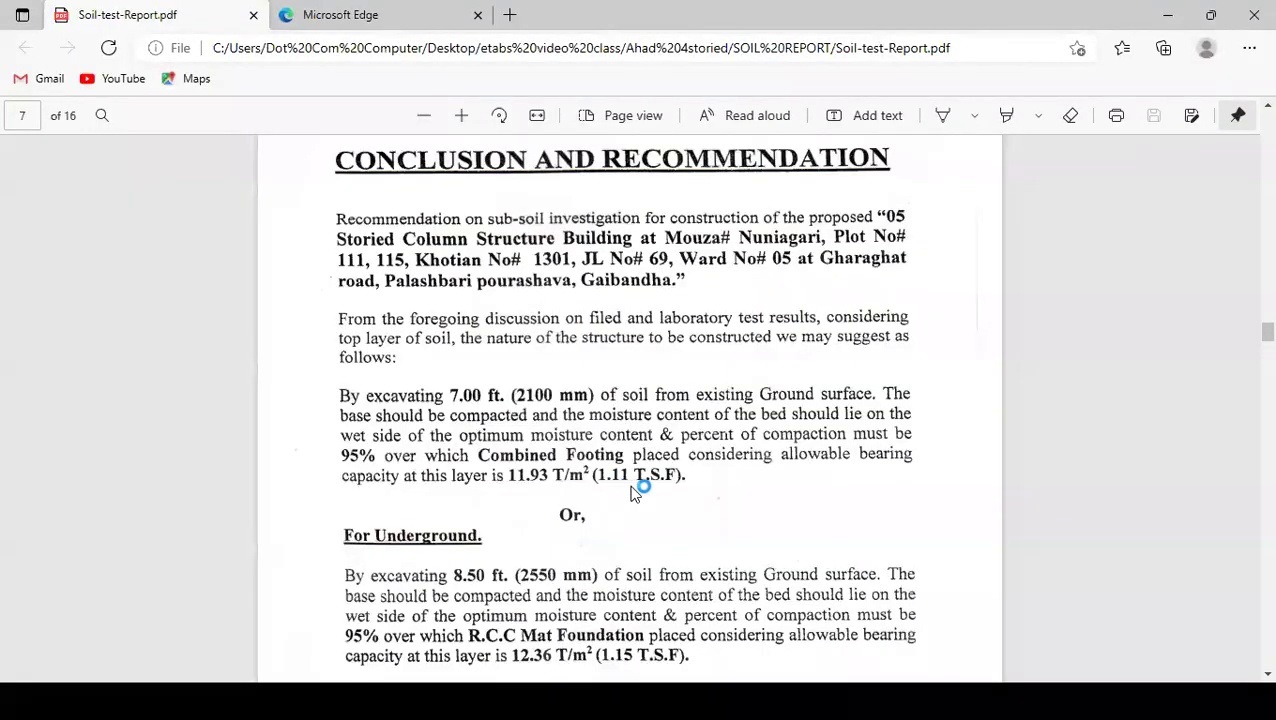
pyautogui.click(1176, 18)
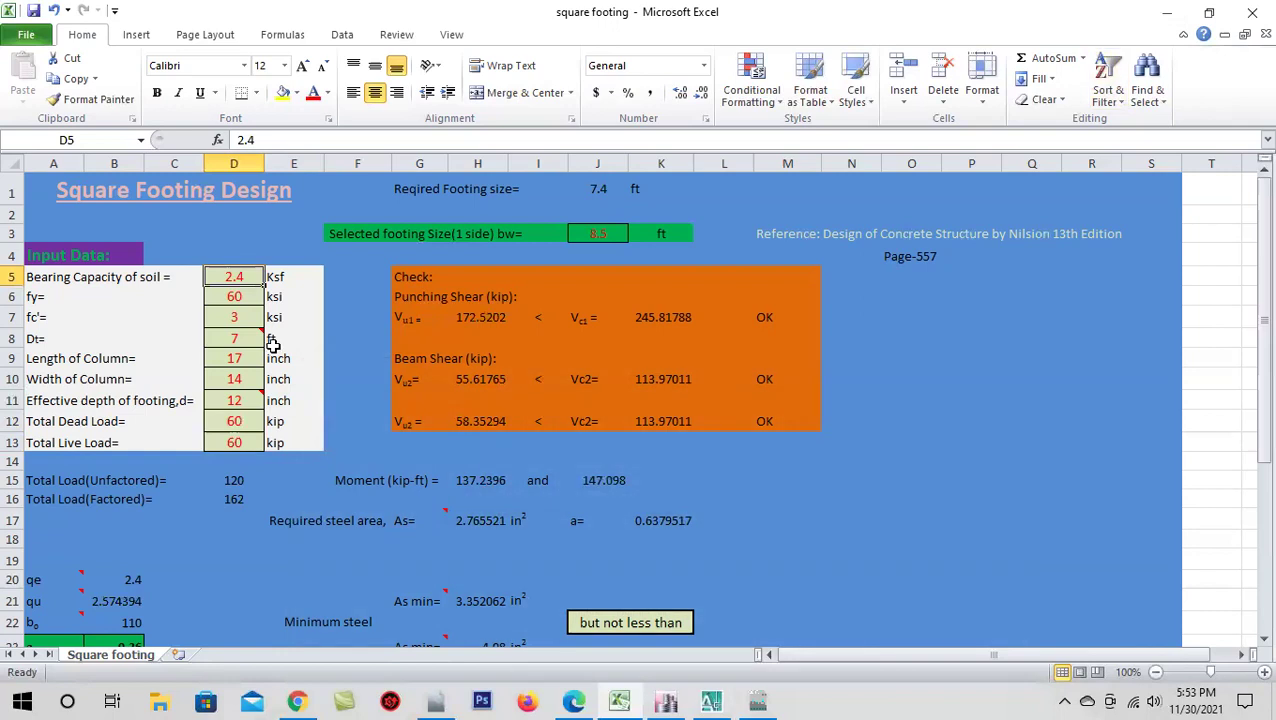
# - Review the fy, fc' 3 ksi and 7 ft footing depth inputs before switching to AutoCAD
pyautogui.click(249, 296)
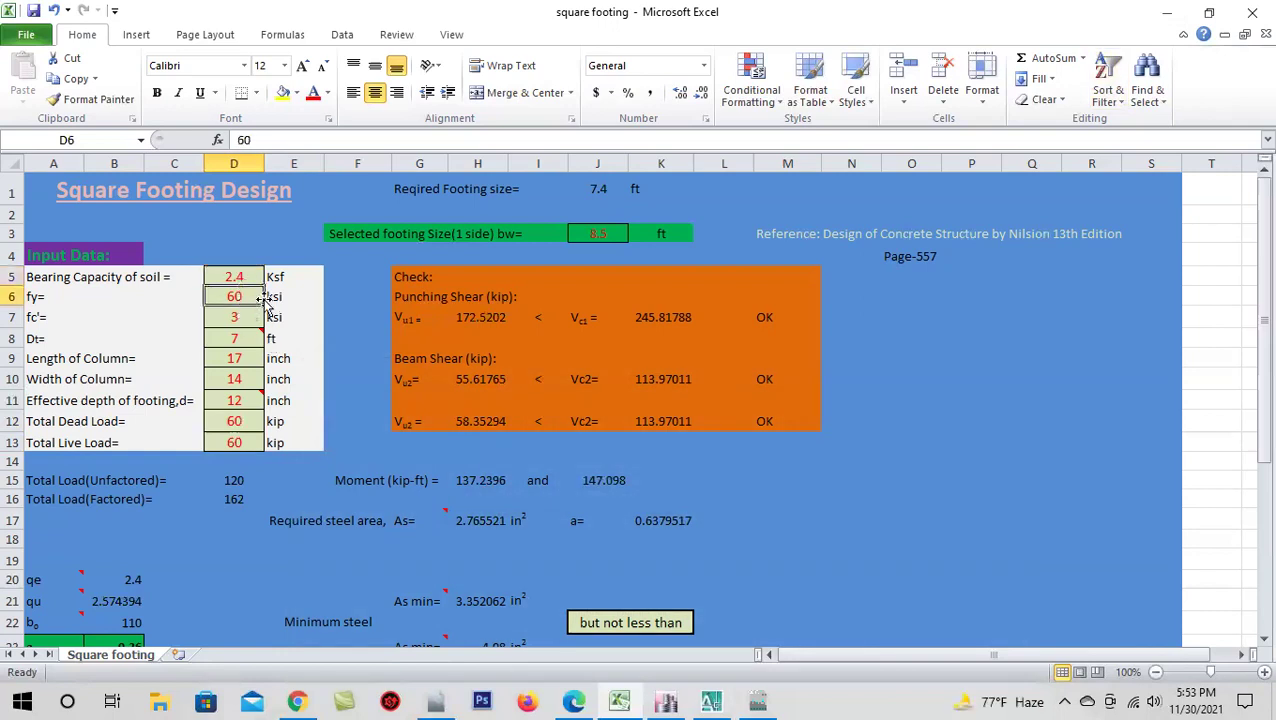
pyautogui.click(249, 317)
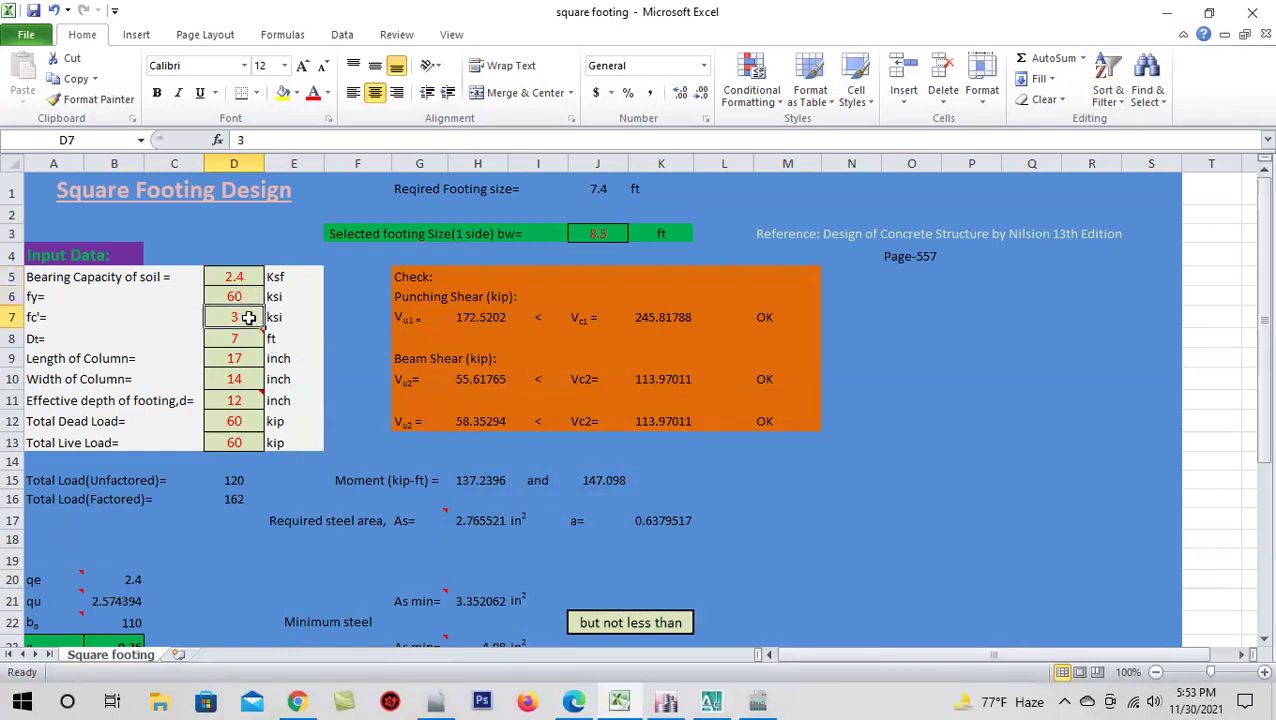
pyautogui.click(216, 340)
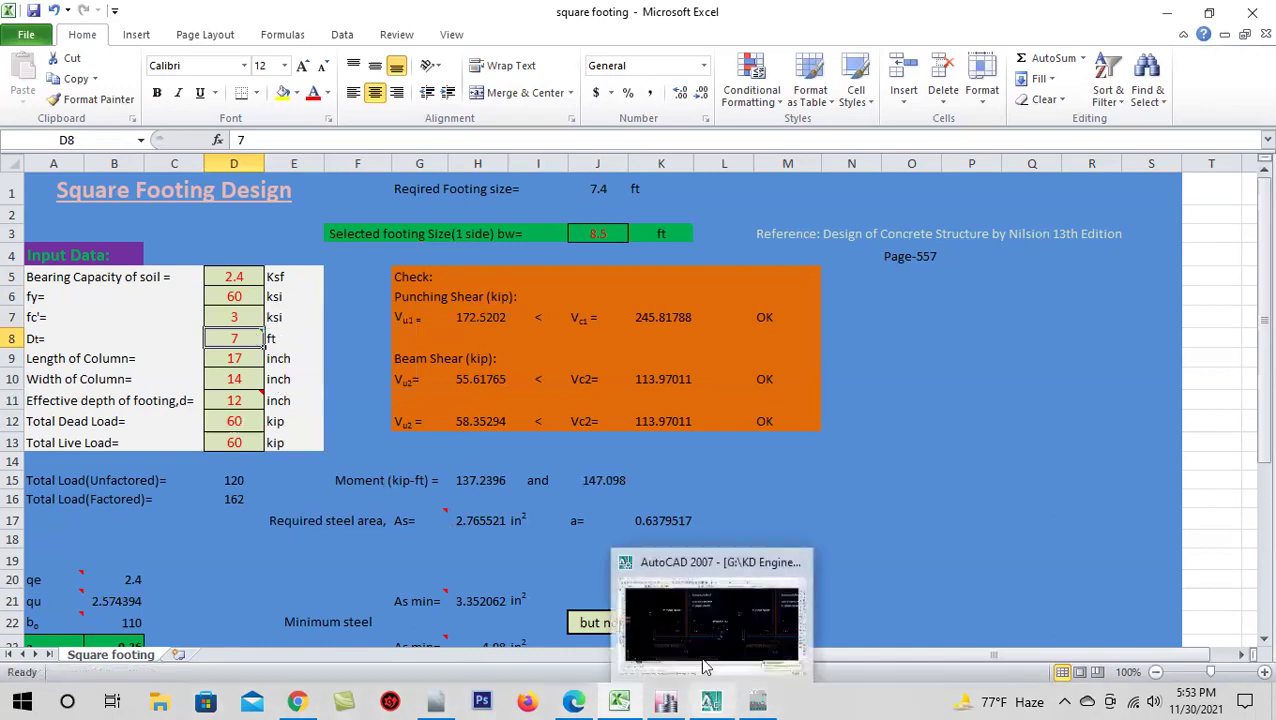
pyautogui.click(703, 660)
# - Inspect Sections 3-3 and 2-2, confirming the 7'-0" depth and 7'-0" x 7'-0" footing
pyautogui.click(276, 292)
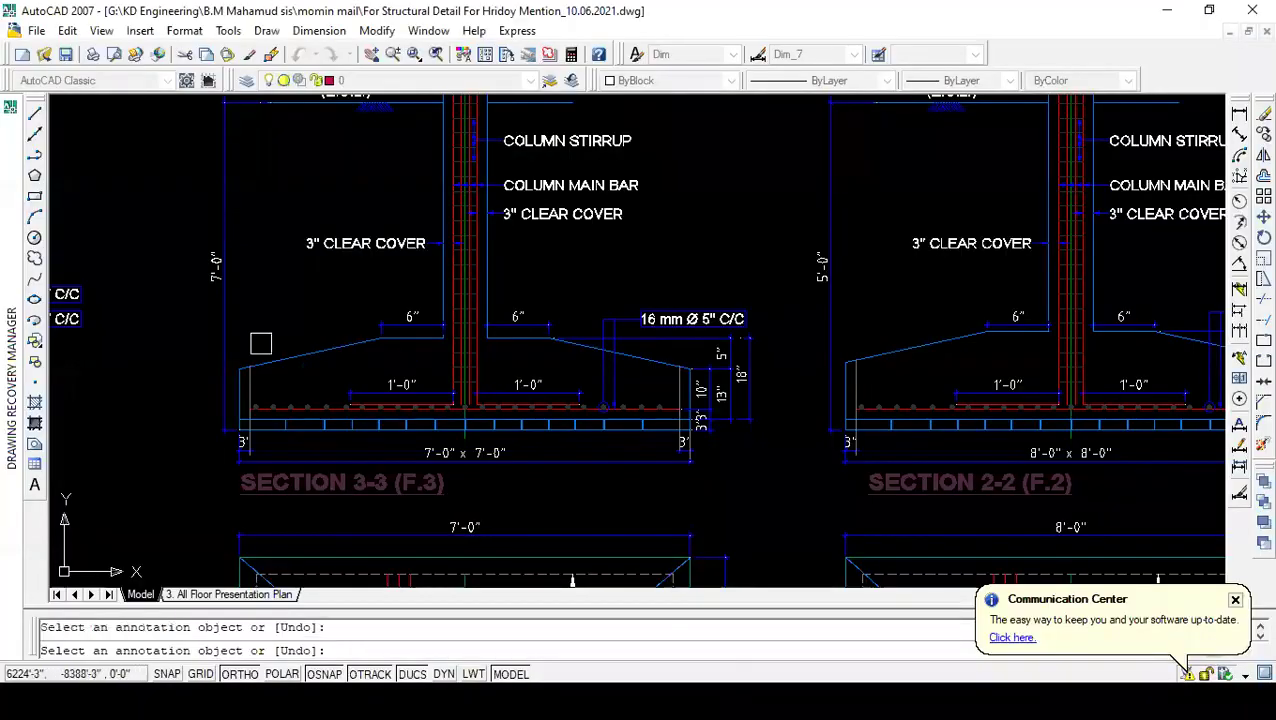
pyautogui.scroll(-5, 263, 305)
pyautogui.scroll(3, 263, 305)
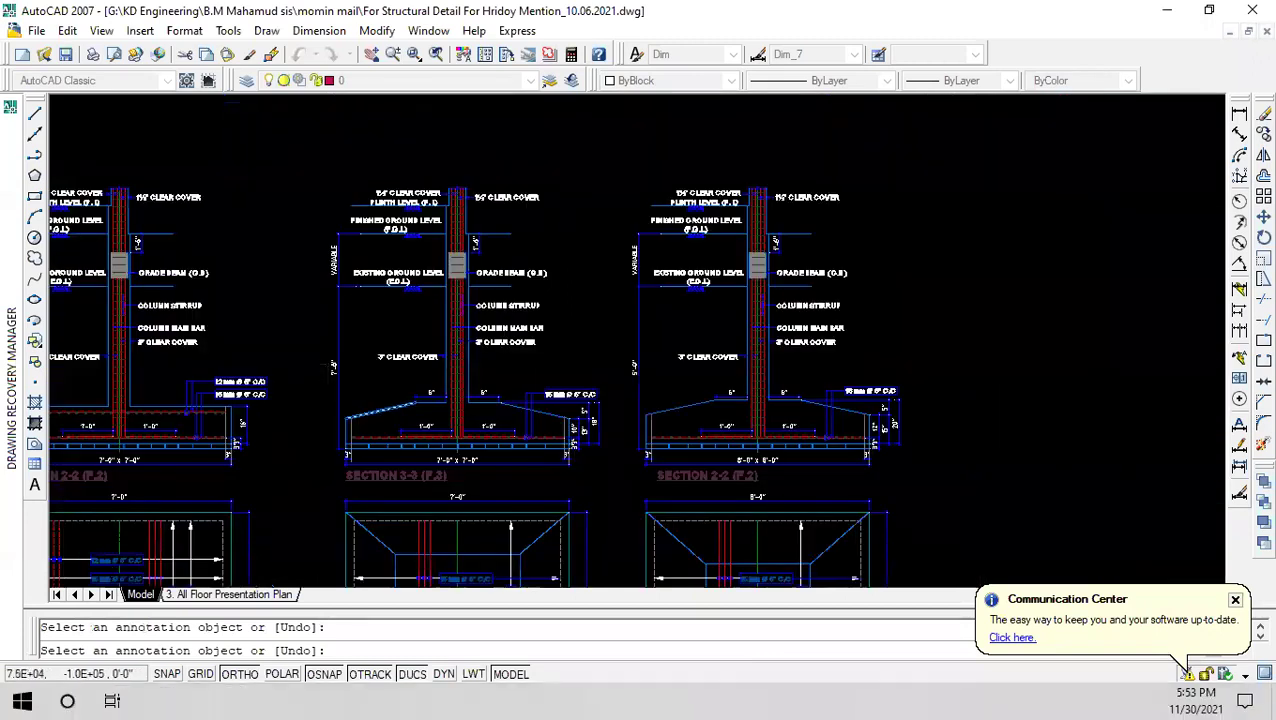
pyautogui.scroll(3, 263, 305)
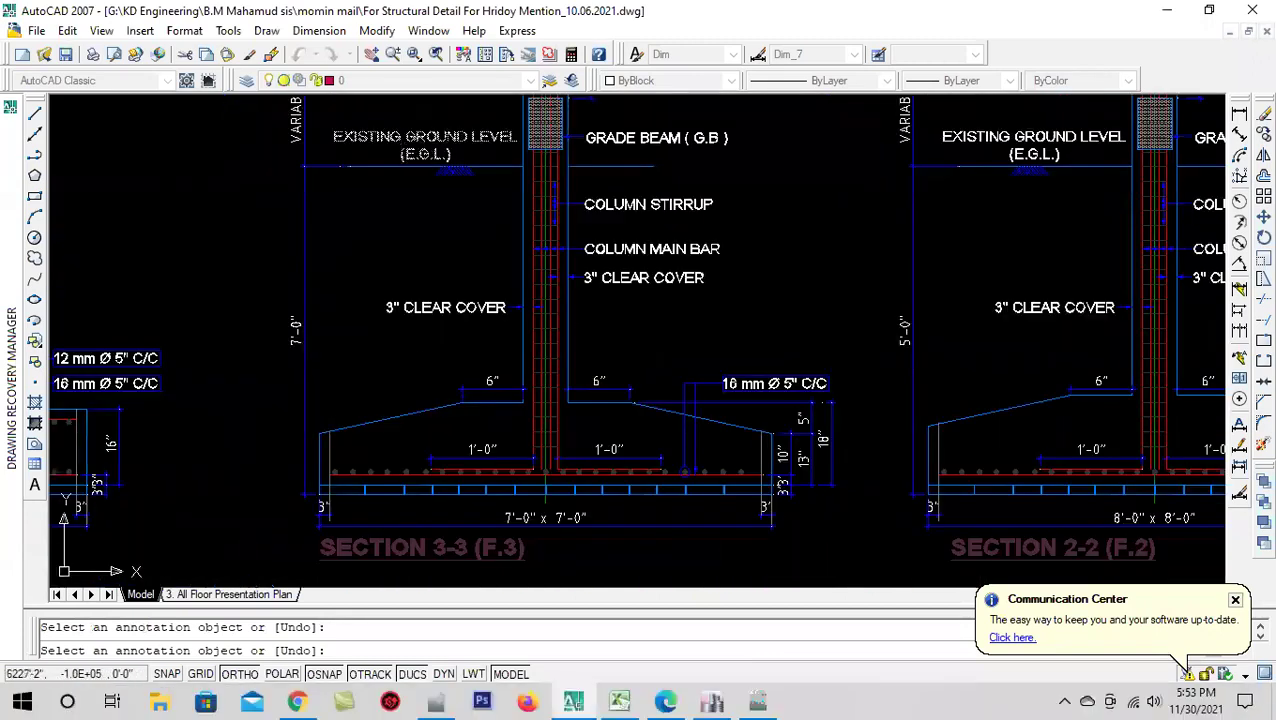
pyautogui.moveTo(357, 227); pyautogui.dragTo(345, 333, button='middle')
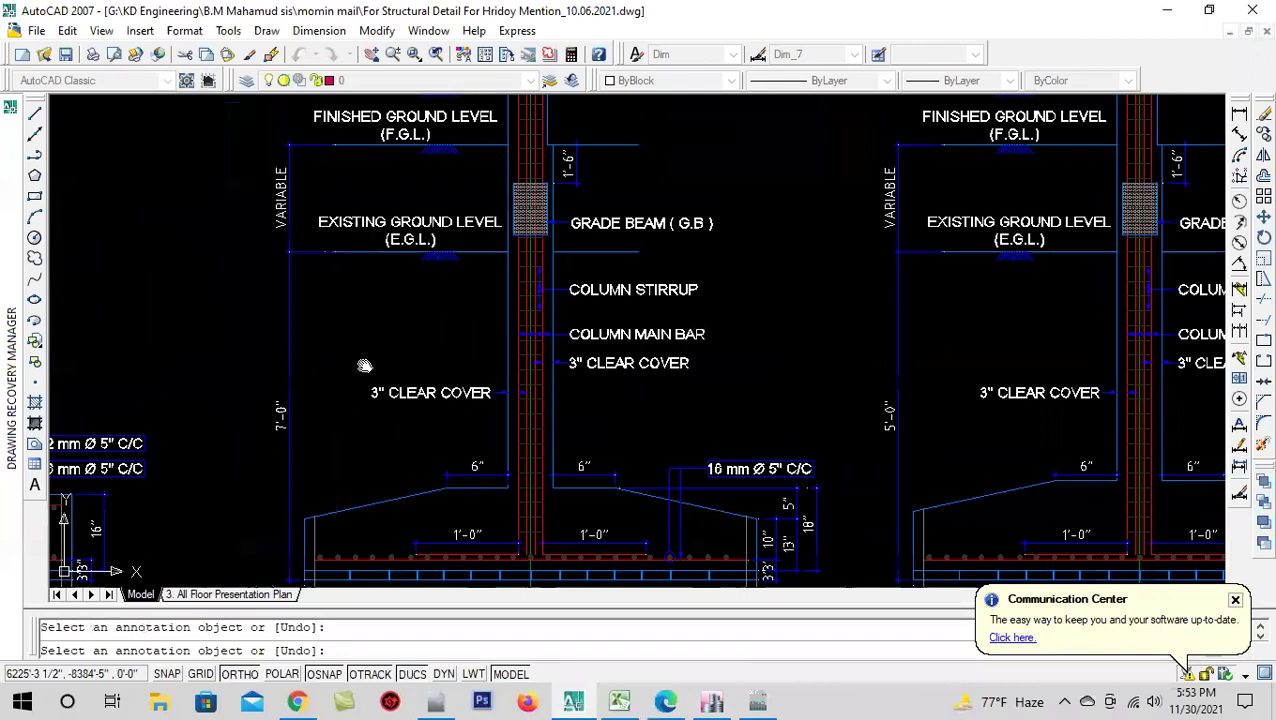
pyautogui.scroll(-2, 375, 330)
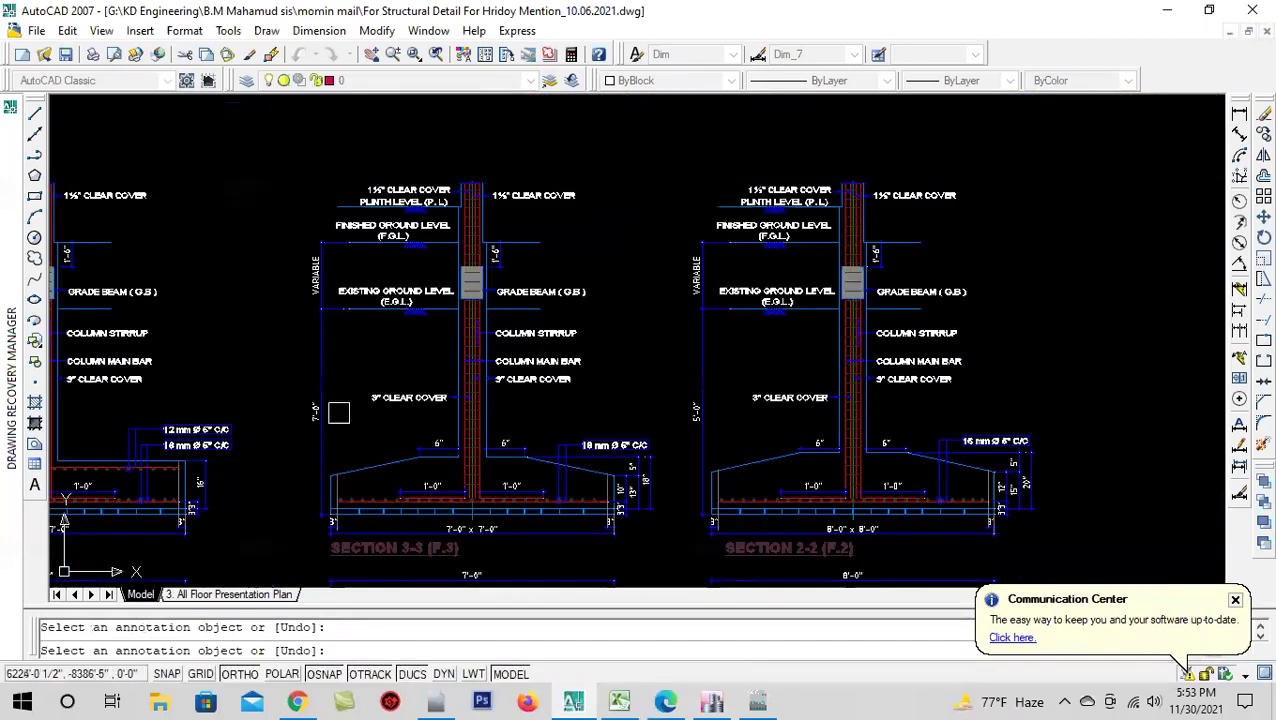
pyautogui.scroll(2, 338, 412)
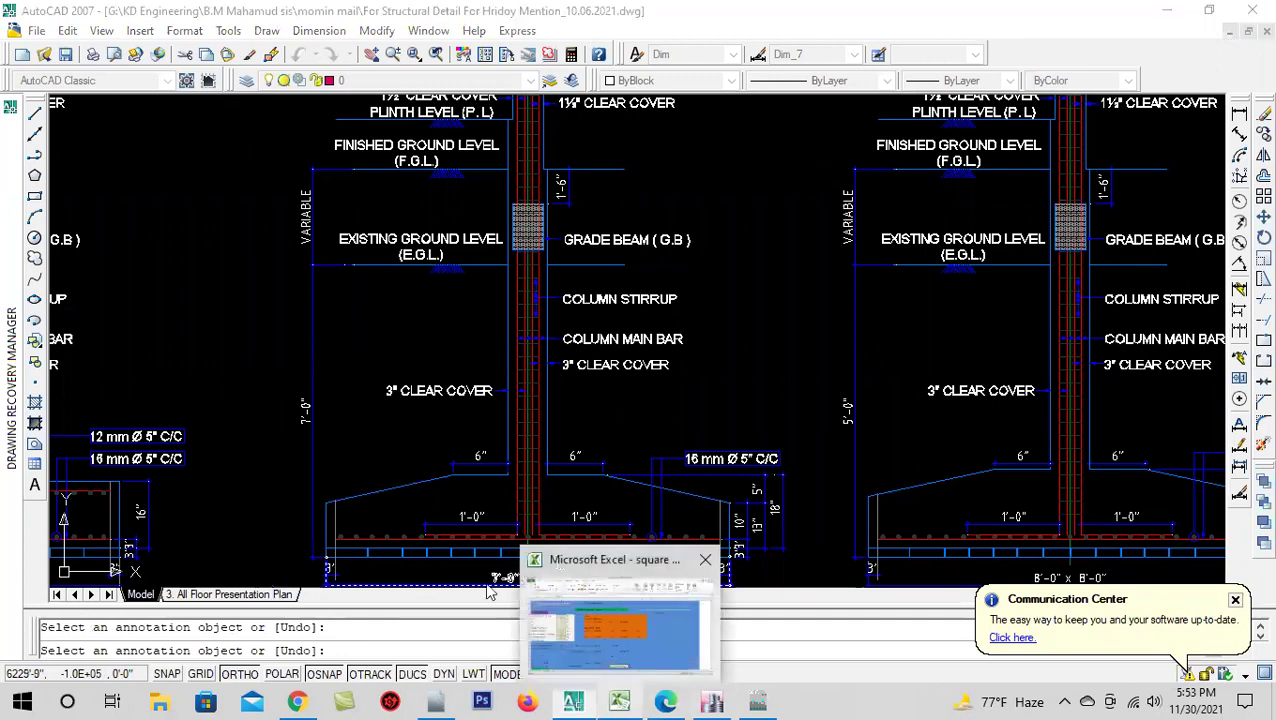
pyautogui.click(615, 630)
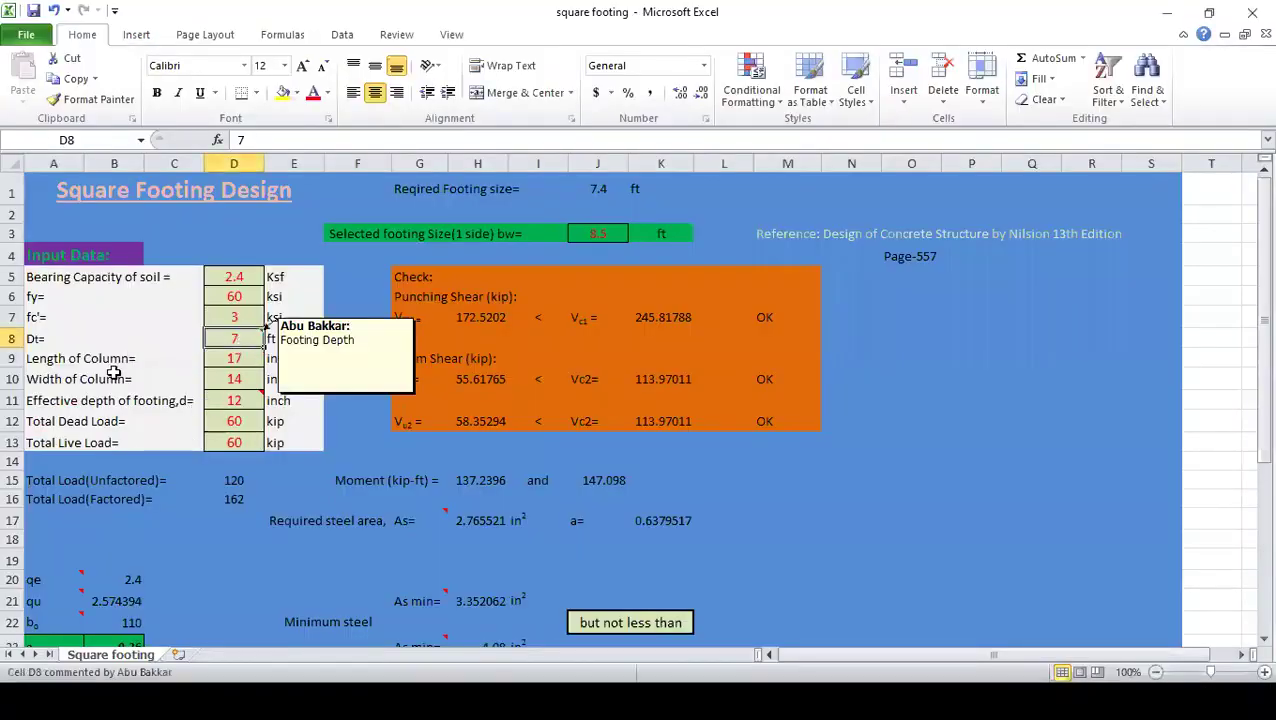
pyautogui.click(226, 372)
pyautogui.click(232, 356)
pyautogui.click(245, 378)
pyautogui.click(246, 358)
pyautogui.click(245, 377)
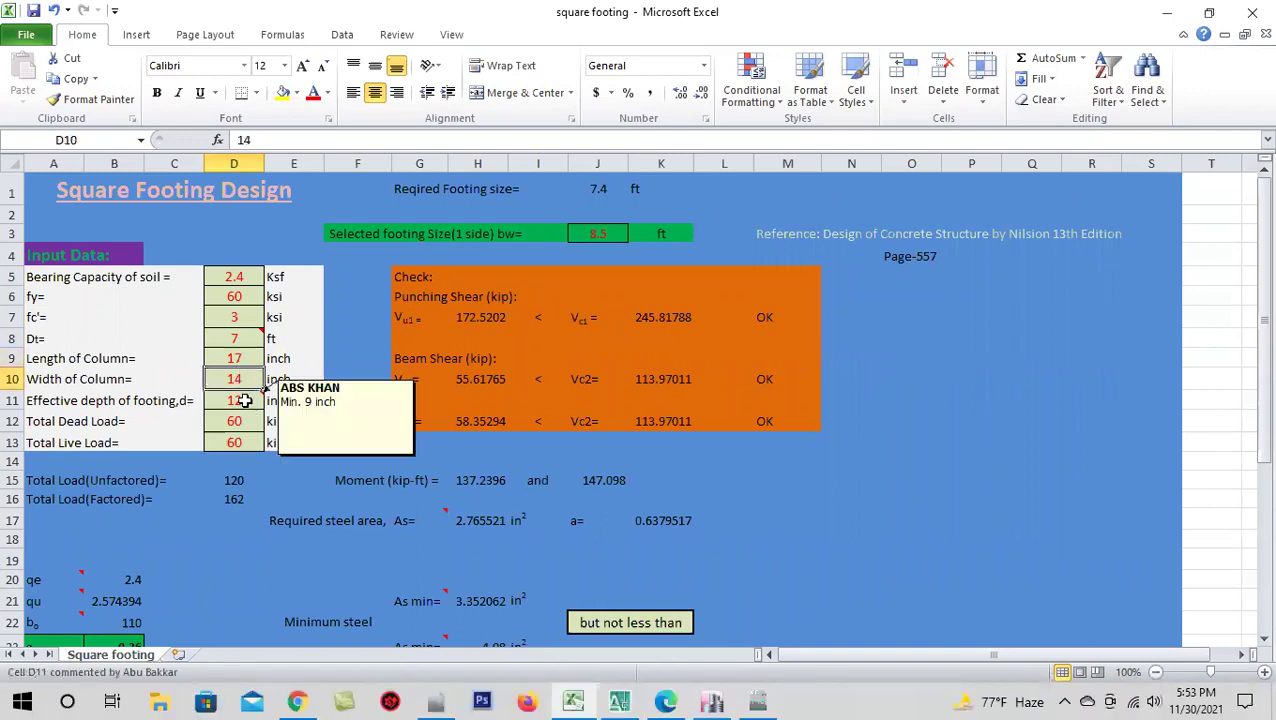
pyautogui.click(245, 400)
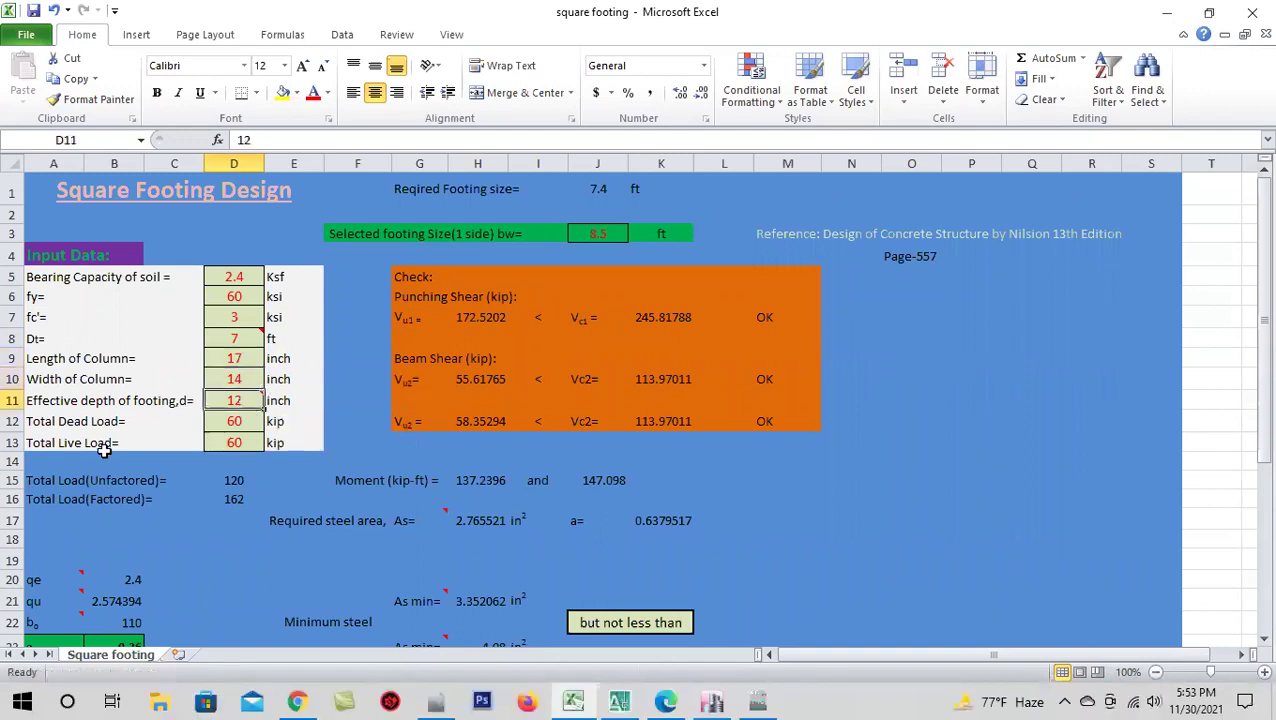
pyautogui.click(245, 421)
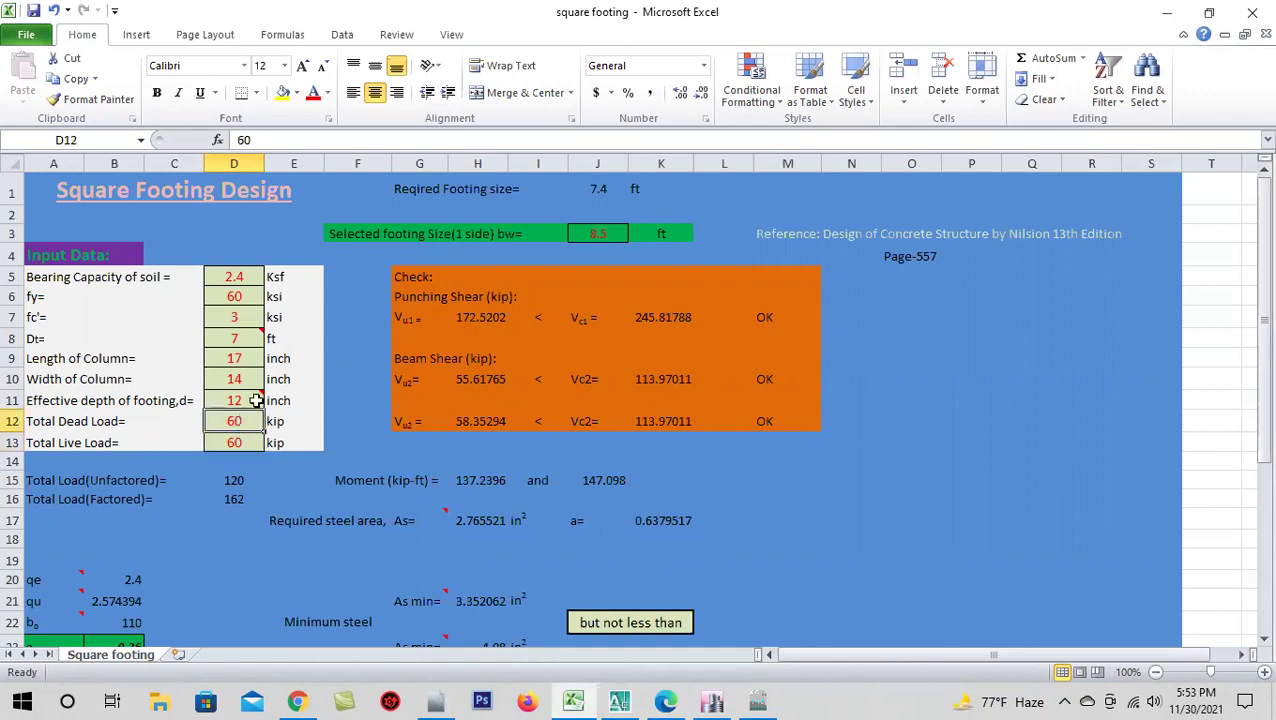
pyautogui.click(255, 399)
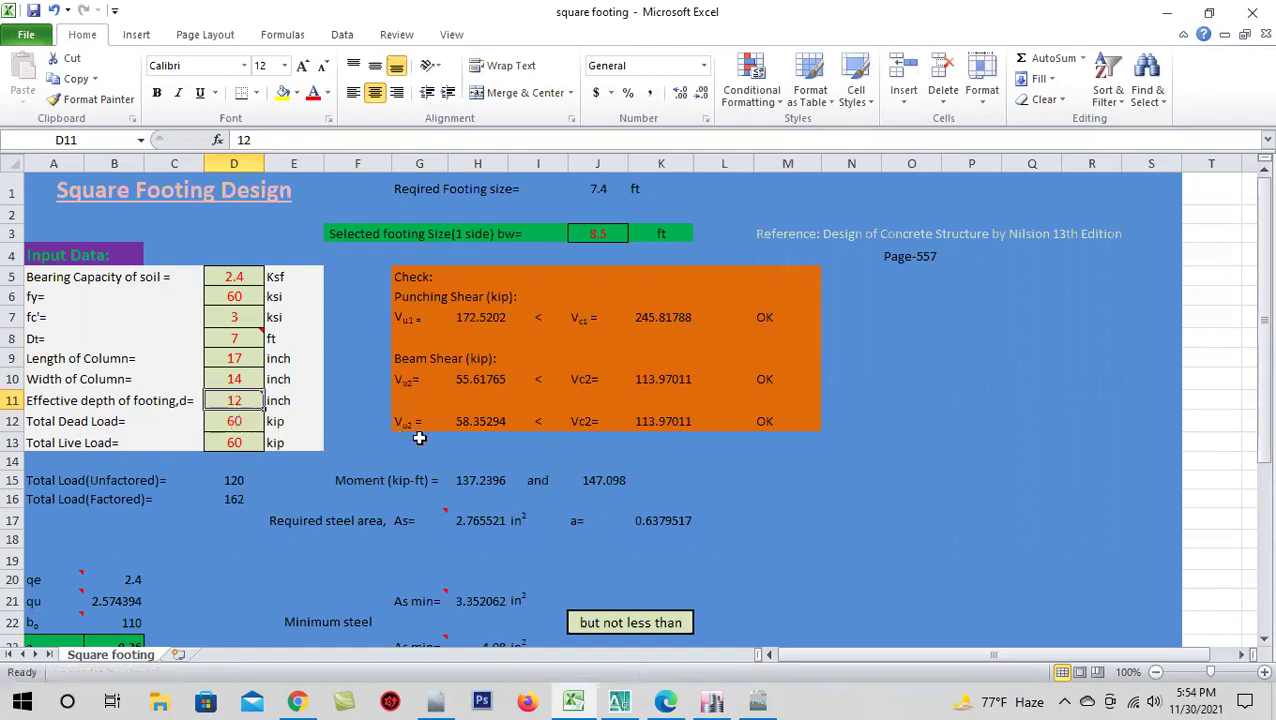
pyautogui.scroll(-2, 545, 460)
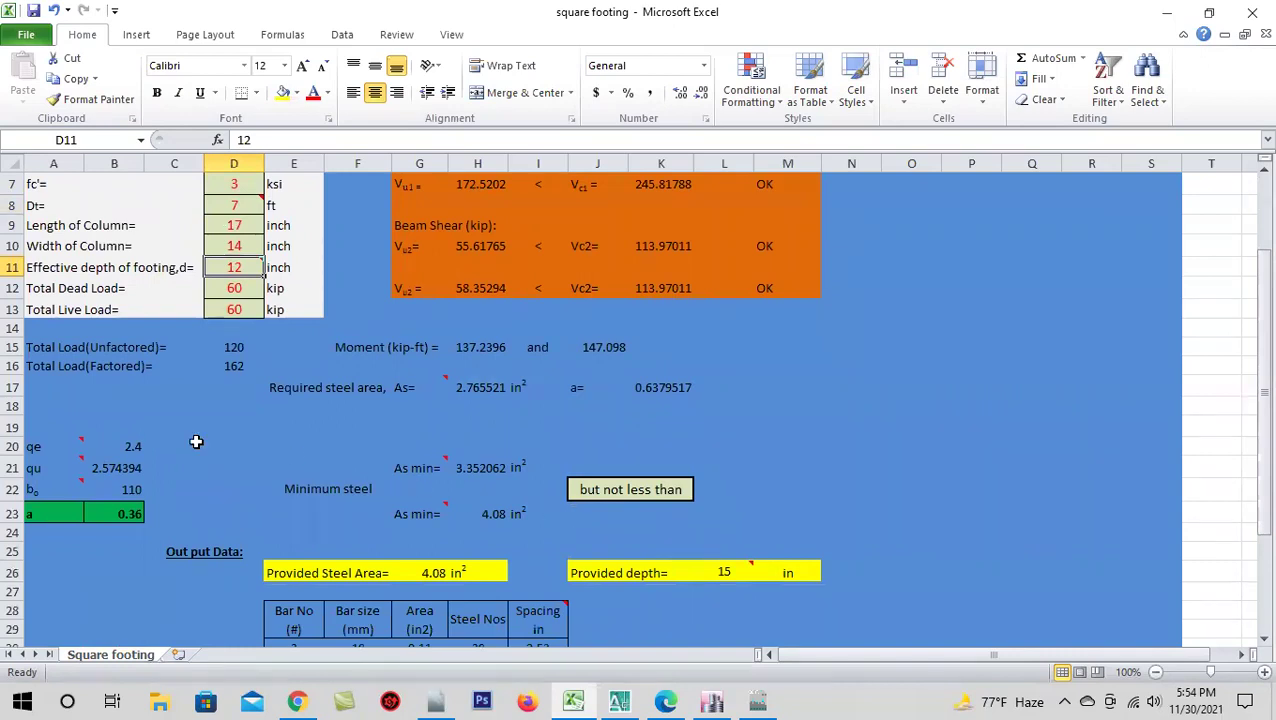
pyautogui.scroll(1, 196, 442)
pyautogui.click(242, 348)
pyautogui.click(246, 371)
pyautogui.click(243, 350)
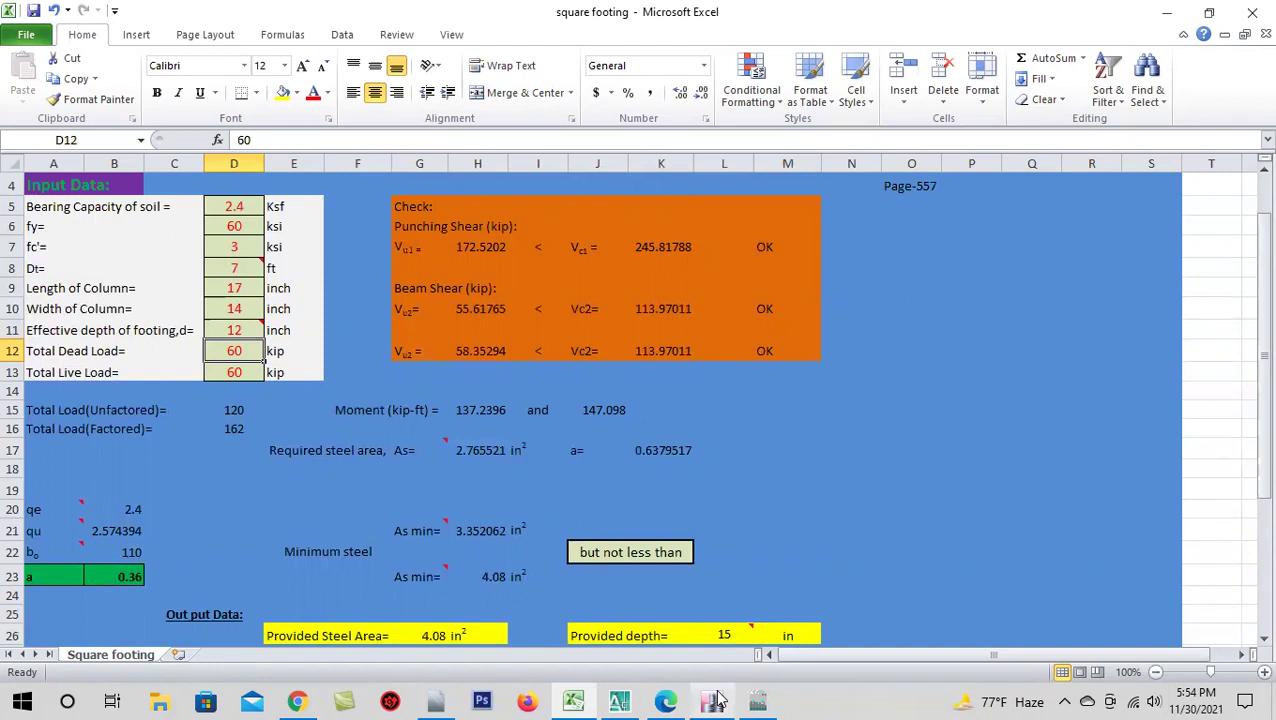
pyautogui.moveTo(713, 701)
pyautogui.click(710, 652)
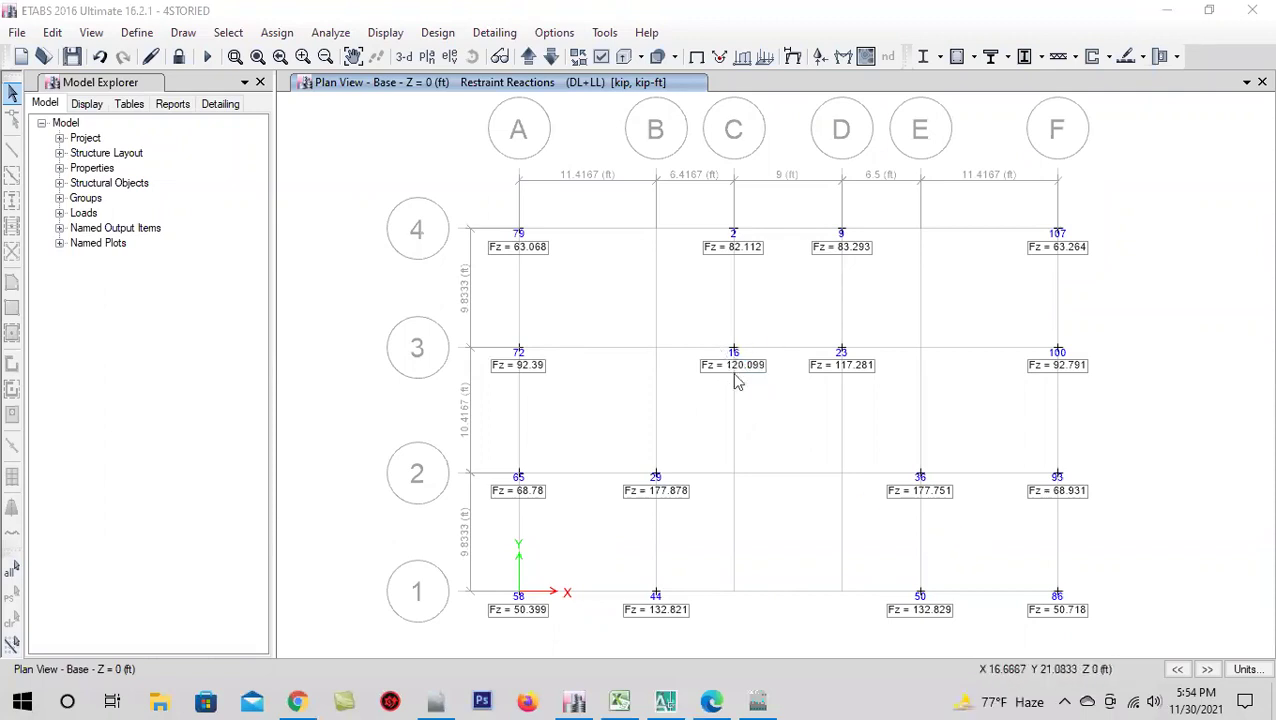
pyautogui.click(1164, 10)
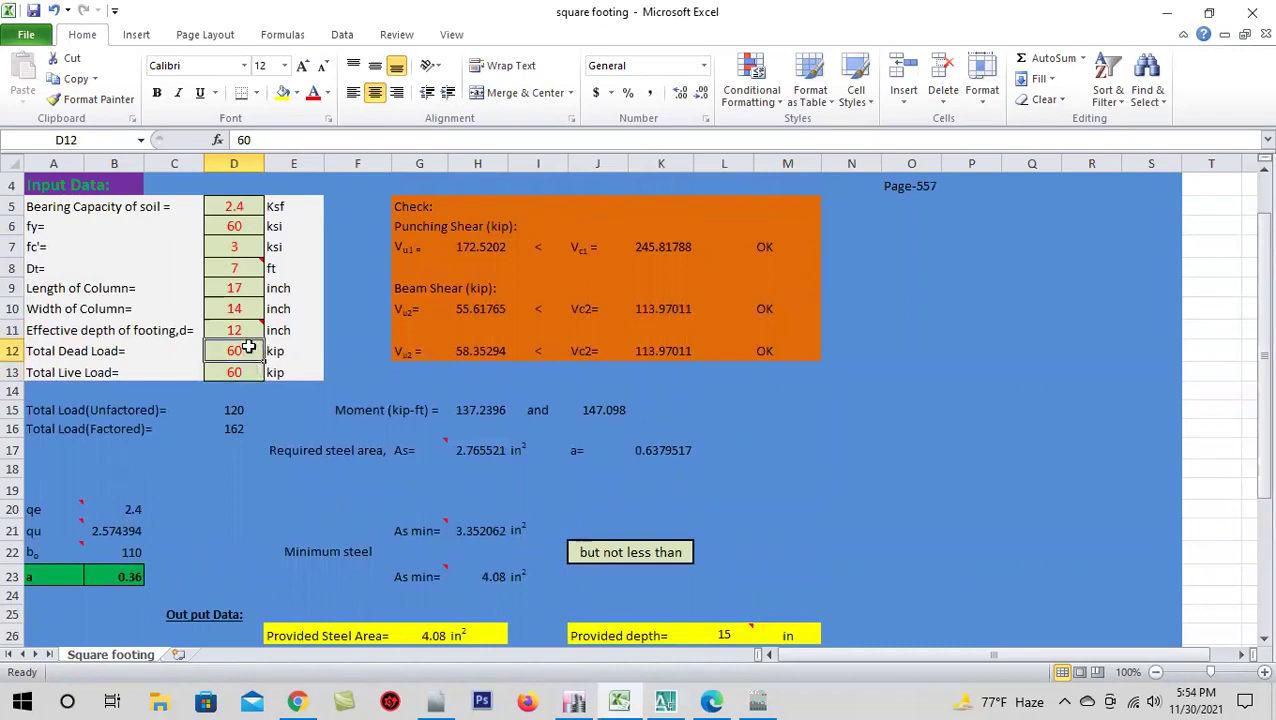
# - Enter 80 kip total dead load and 40 kip total live load
pyautogui.write('8')
pyautogui.press('Return')
pyautogui.write('4')
pyautogui.click(230, 355)
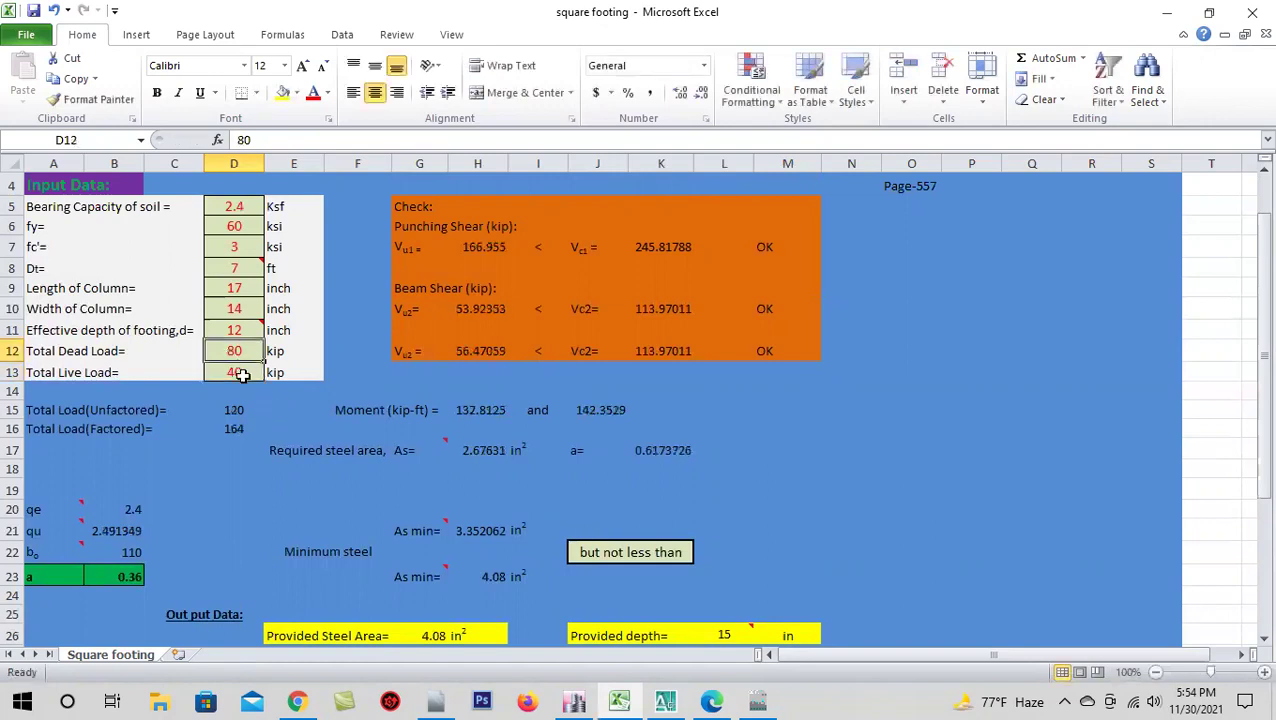
# - Check the unfactored and factored total load formulas against the soil bearing capacity input
pyautogui.click(237, 410)
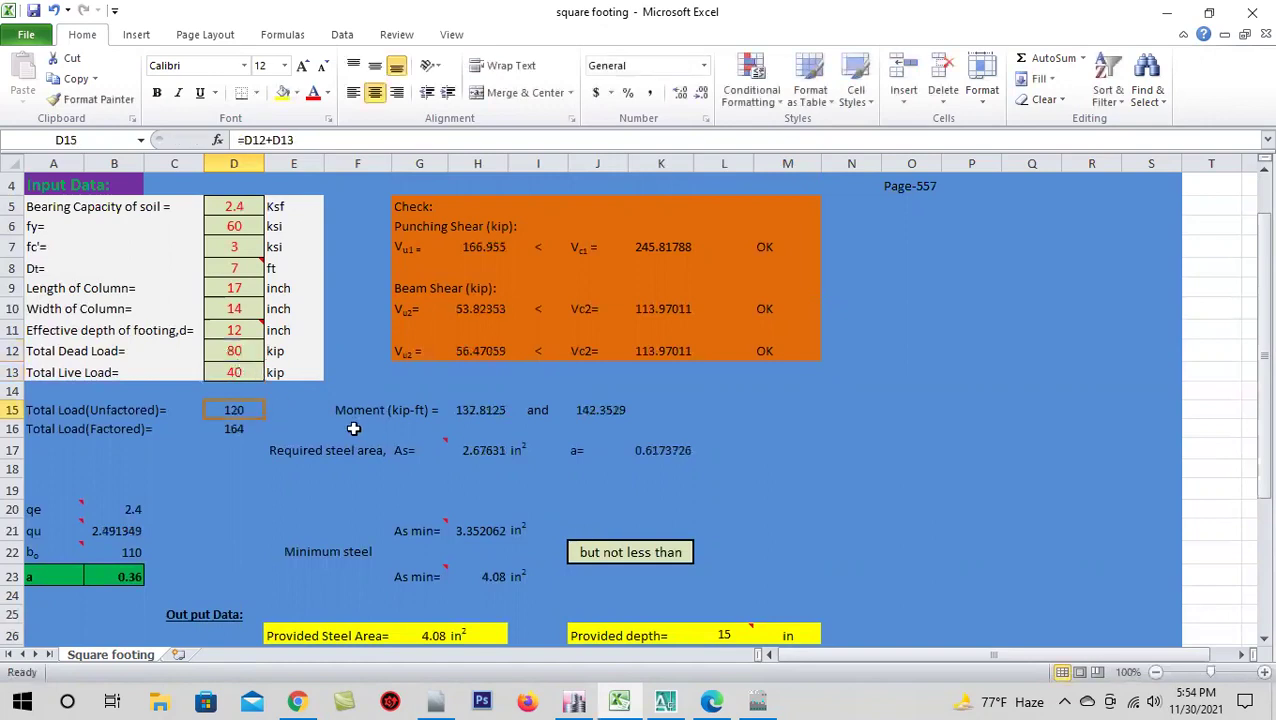
pyautogui.click(236, 430)
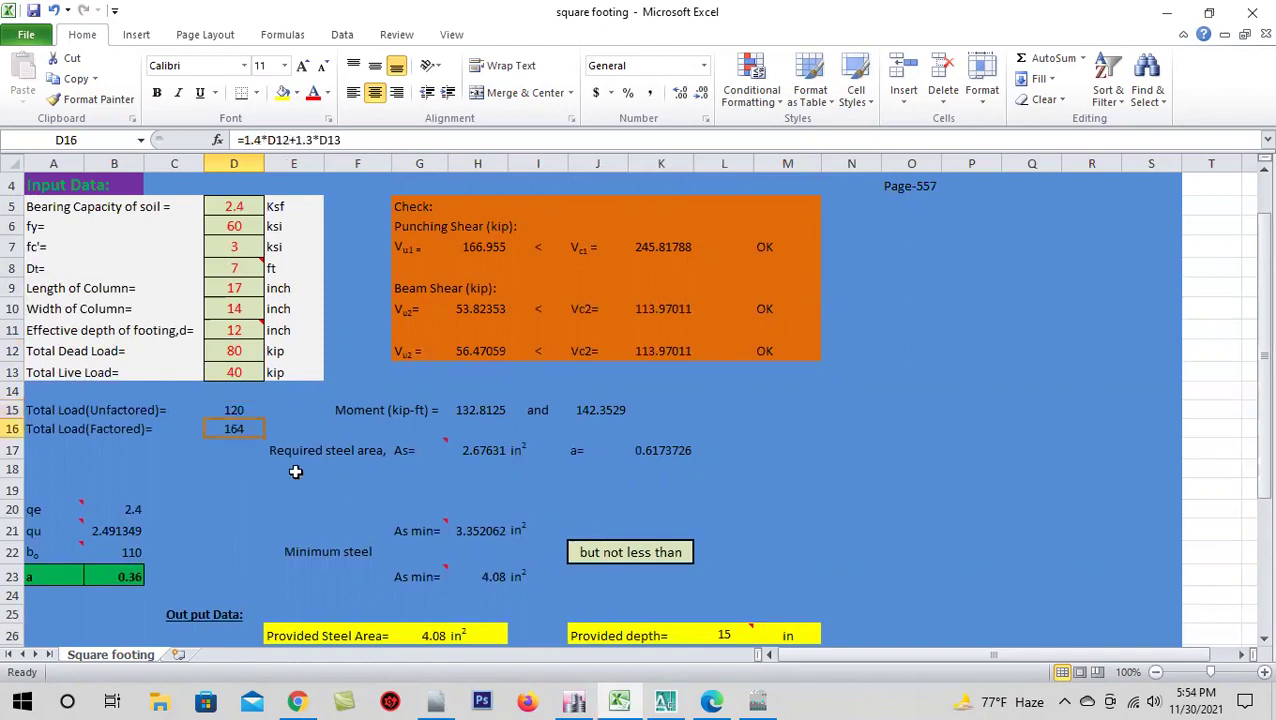
pyautogui.click(243, 411)
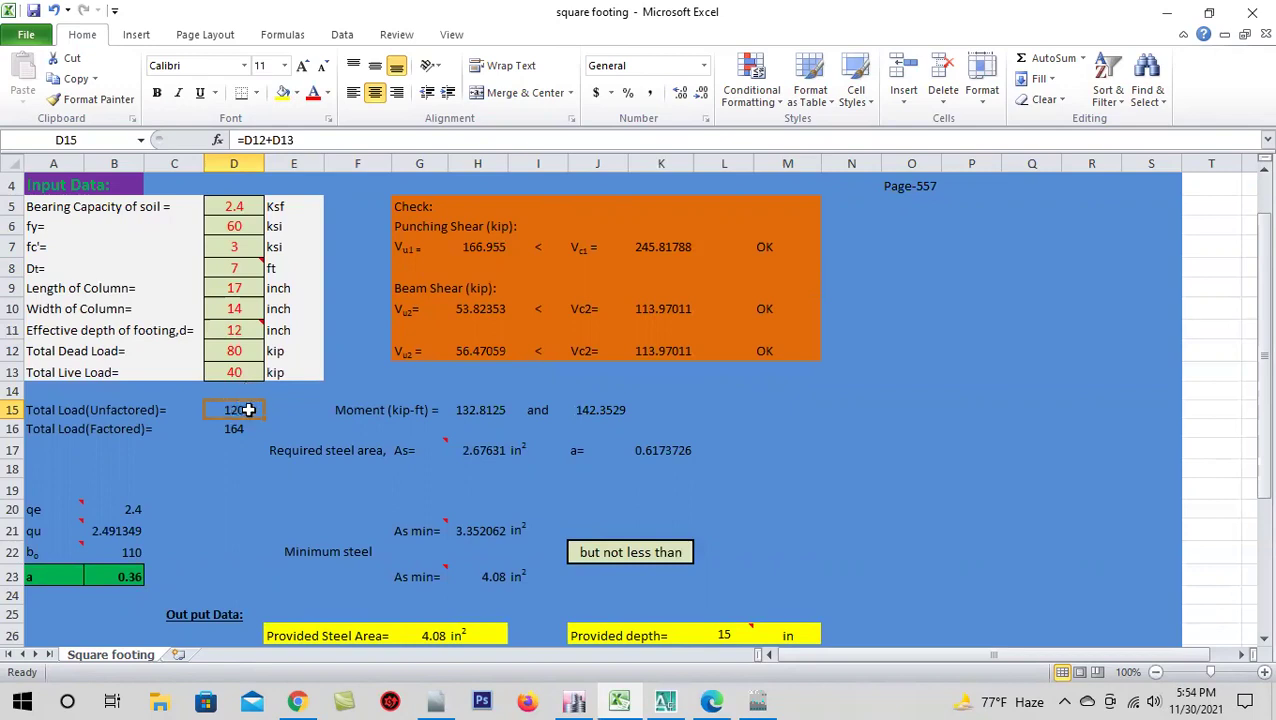
pyautogui.click(245, 208)
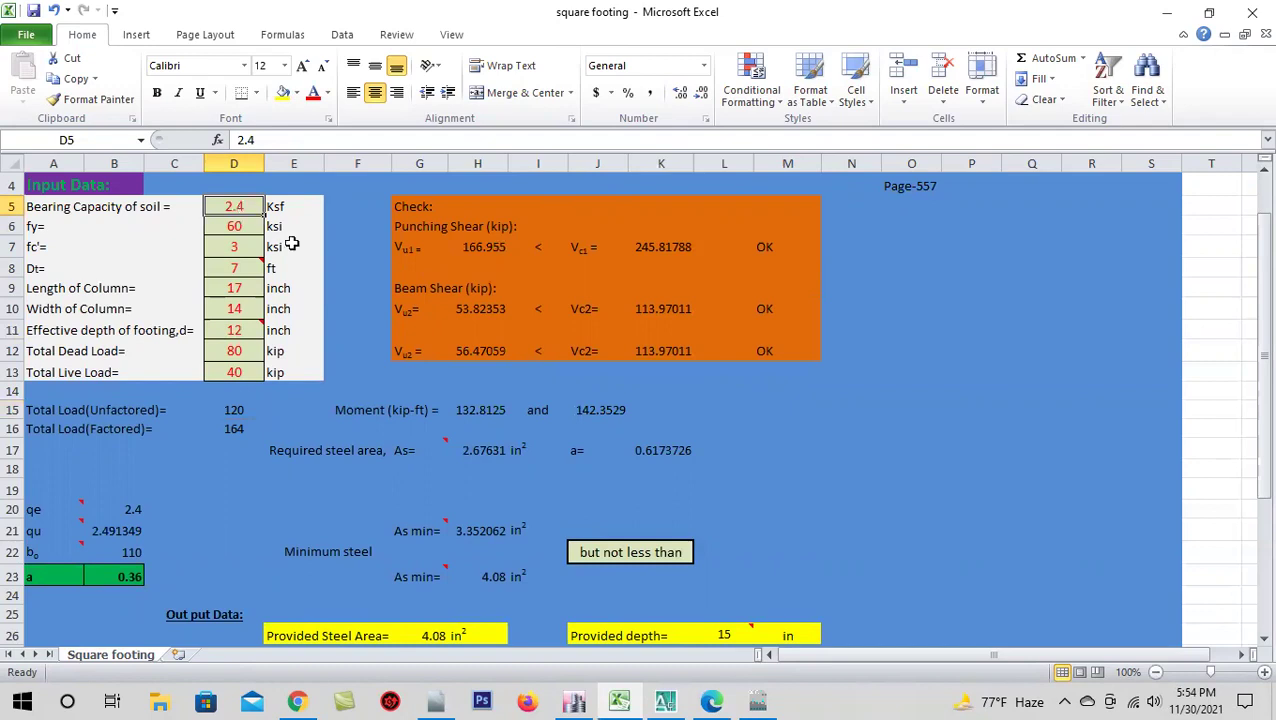
pyautogui.click(250, 410)
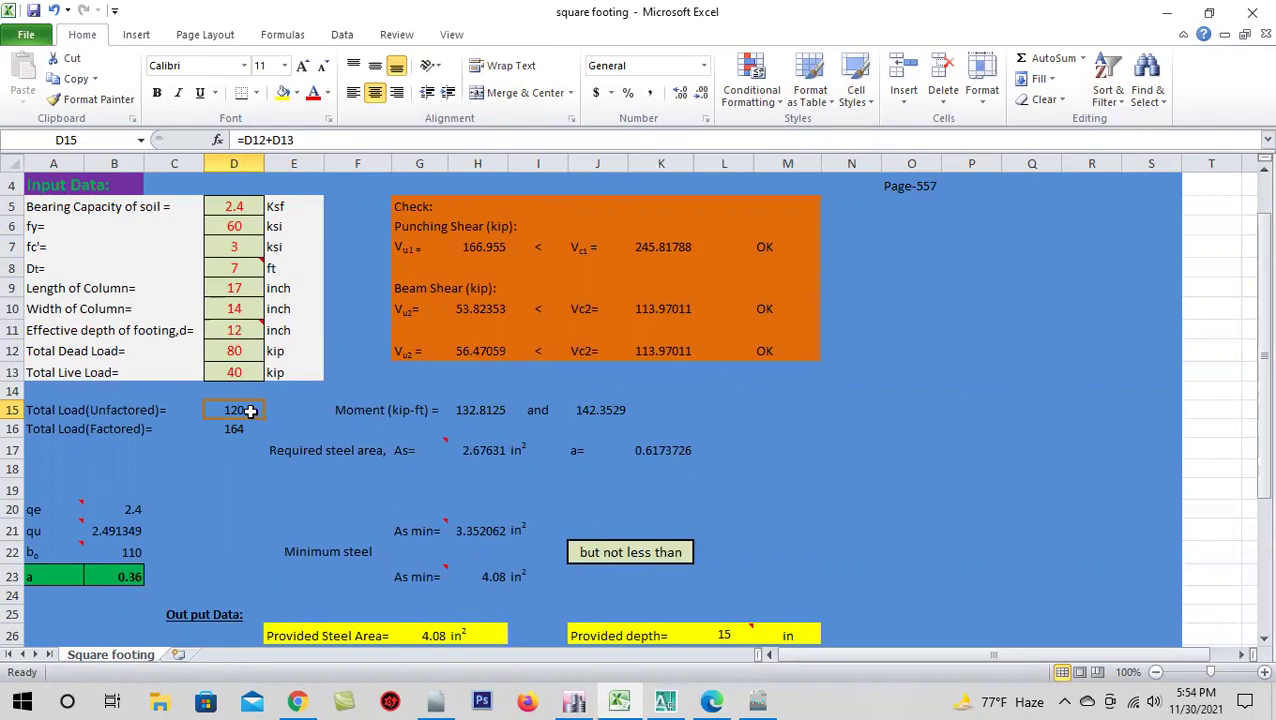
pyautogui.click(244, 207)
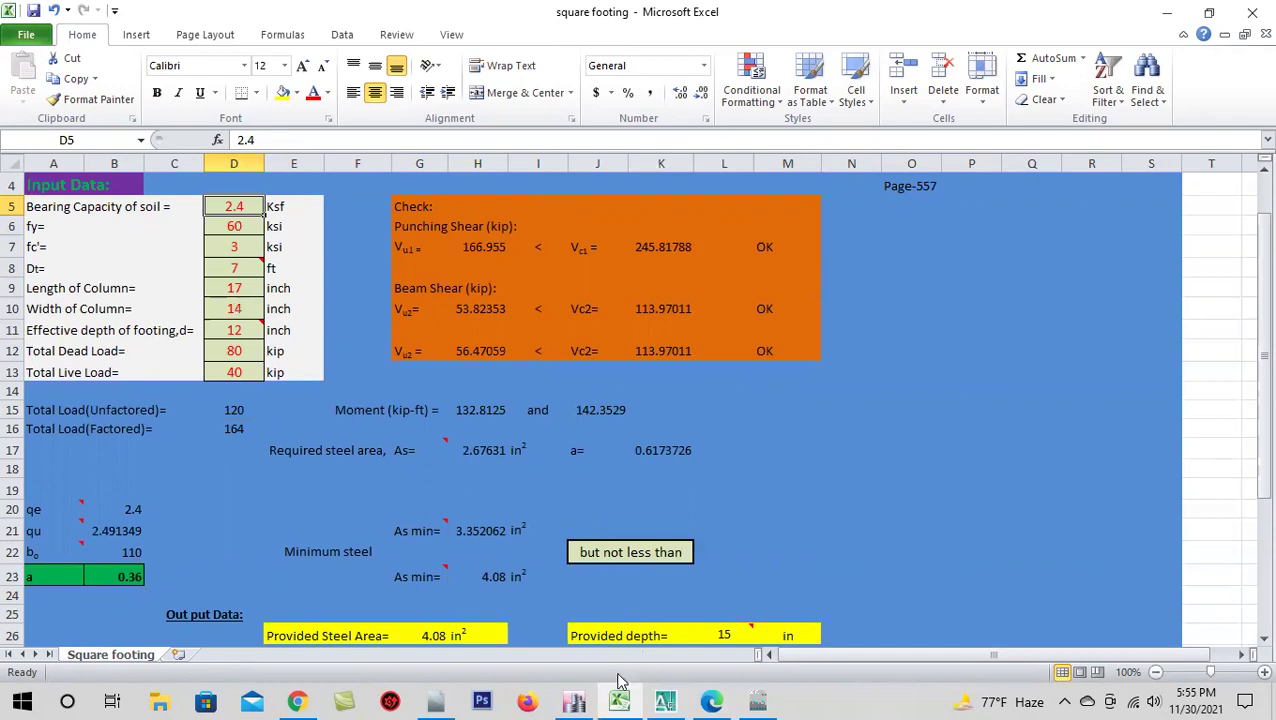
pyautogui.moveTo(573, 701)
pyautogui.click(585, 655)
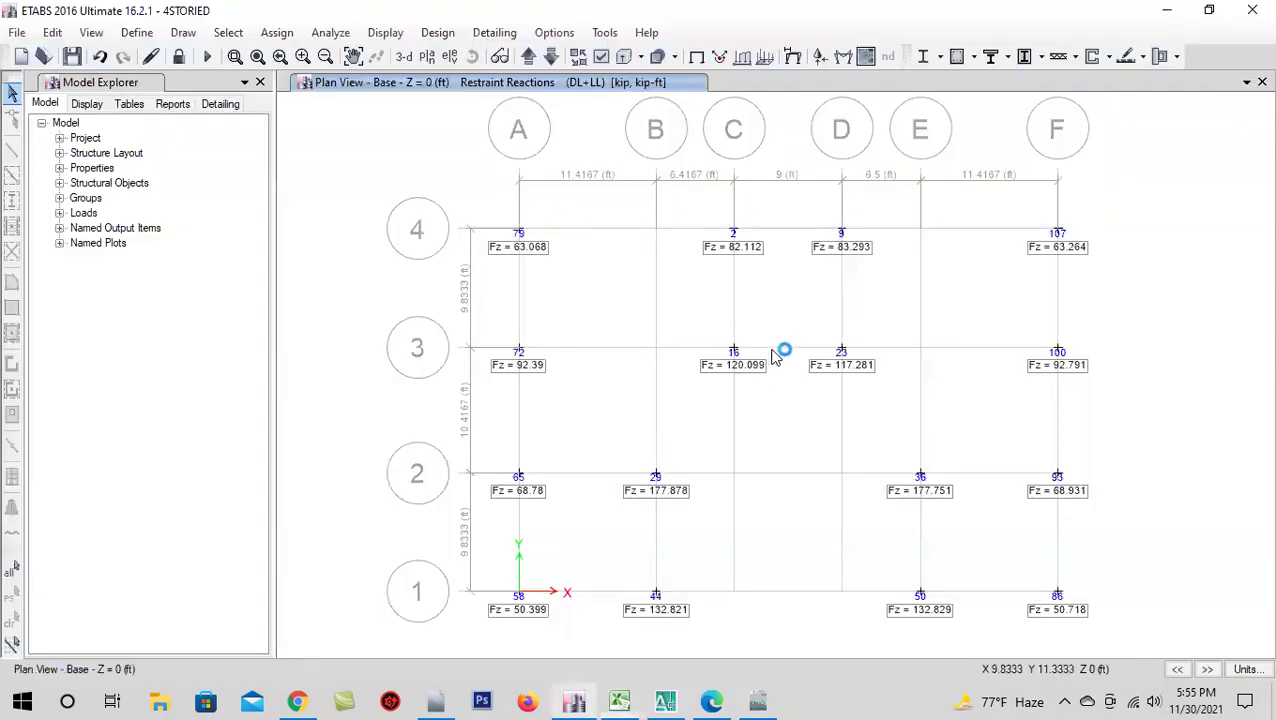
pyautogui.click(1166, 10)
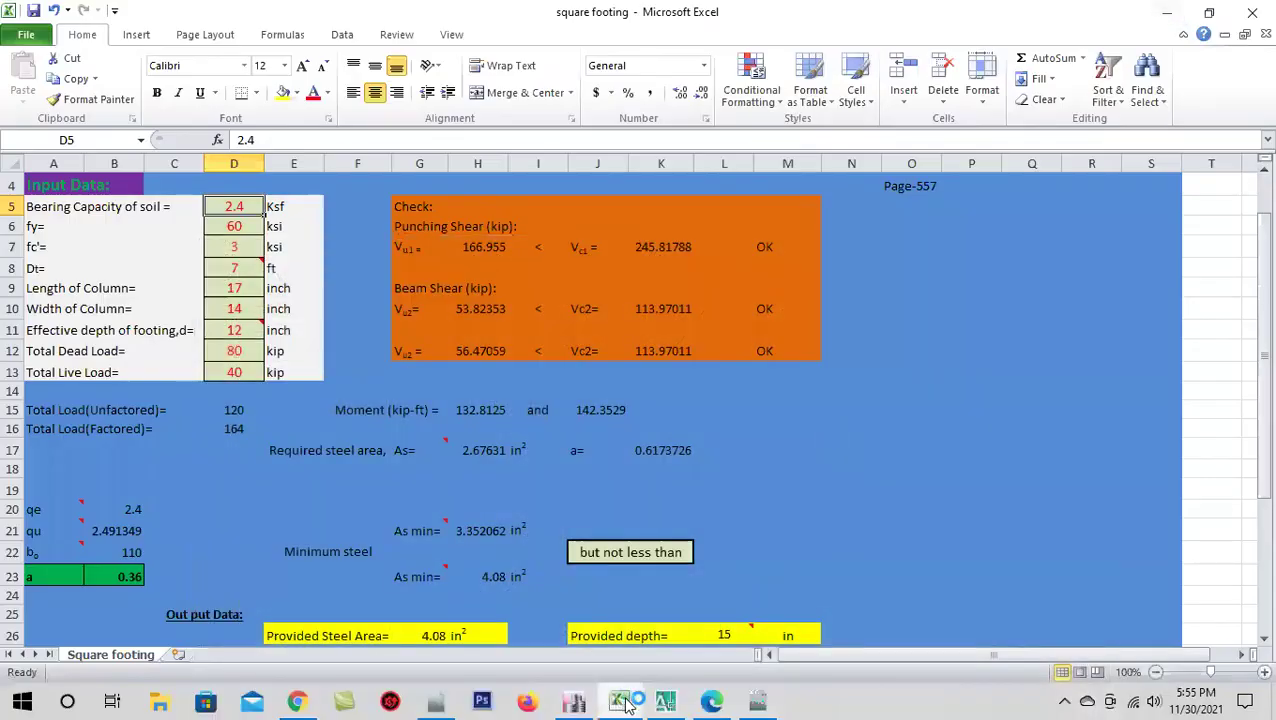
pyautogui.click(714, 702)
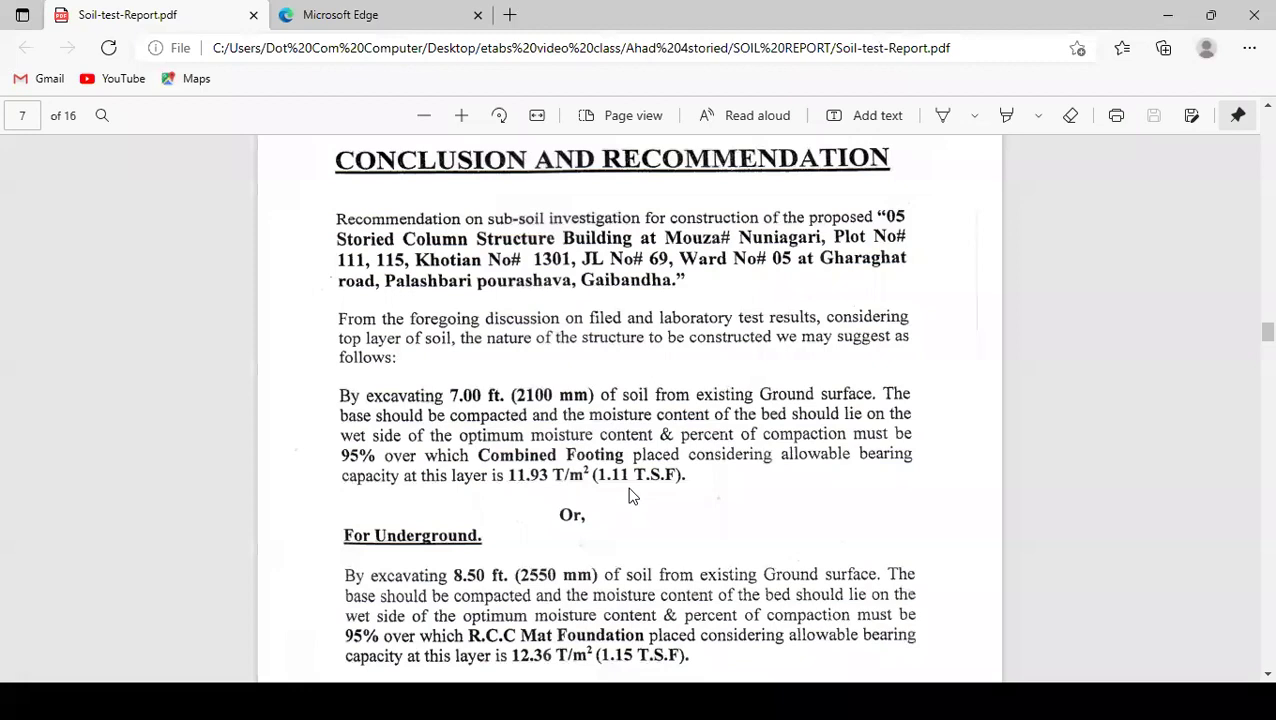
pyautogui.click(1166, 15)
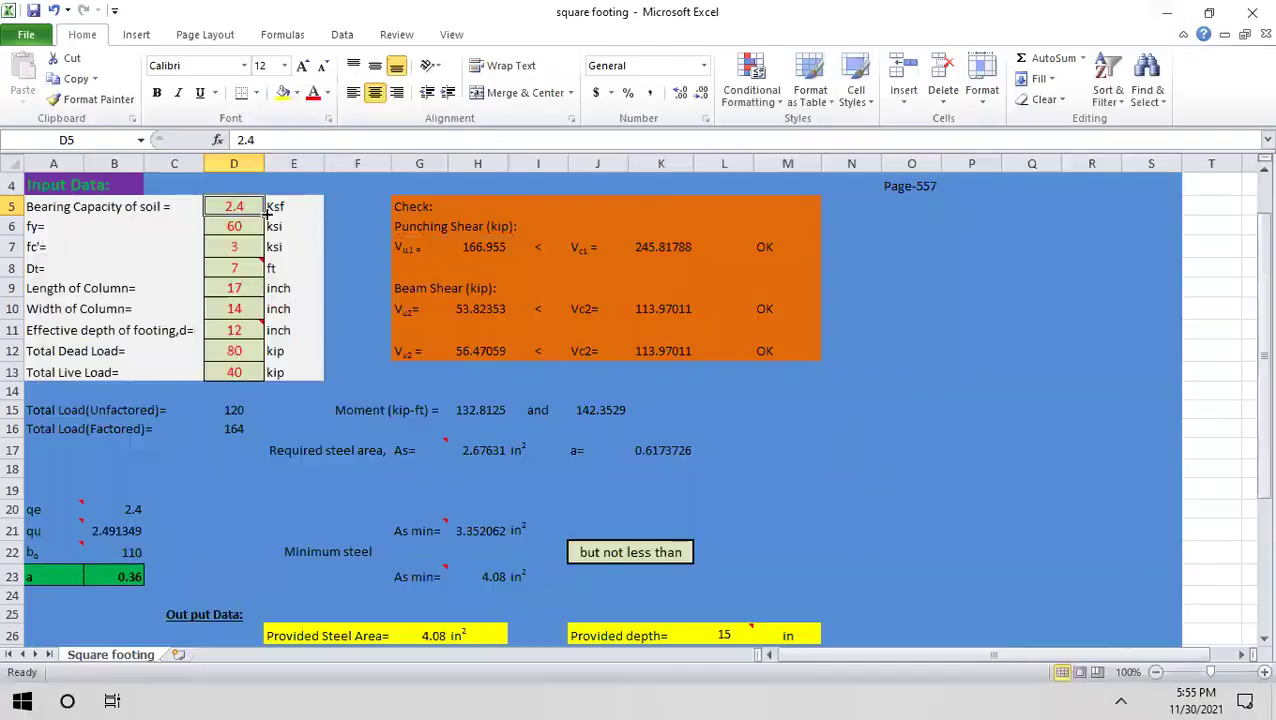
pyautogui.click(244, 229)
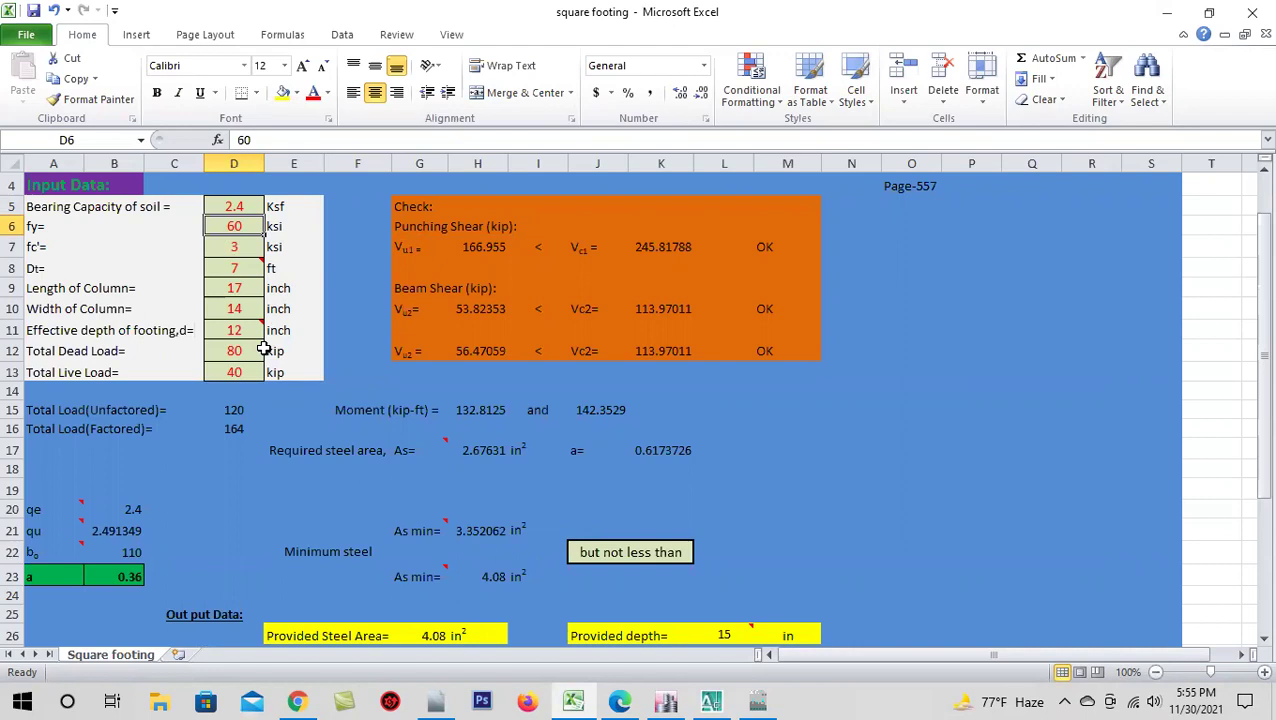
pyautogui.scroll(1, 484, 369)
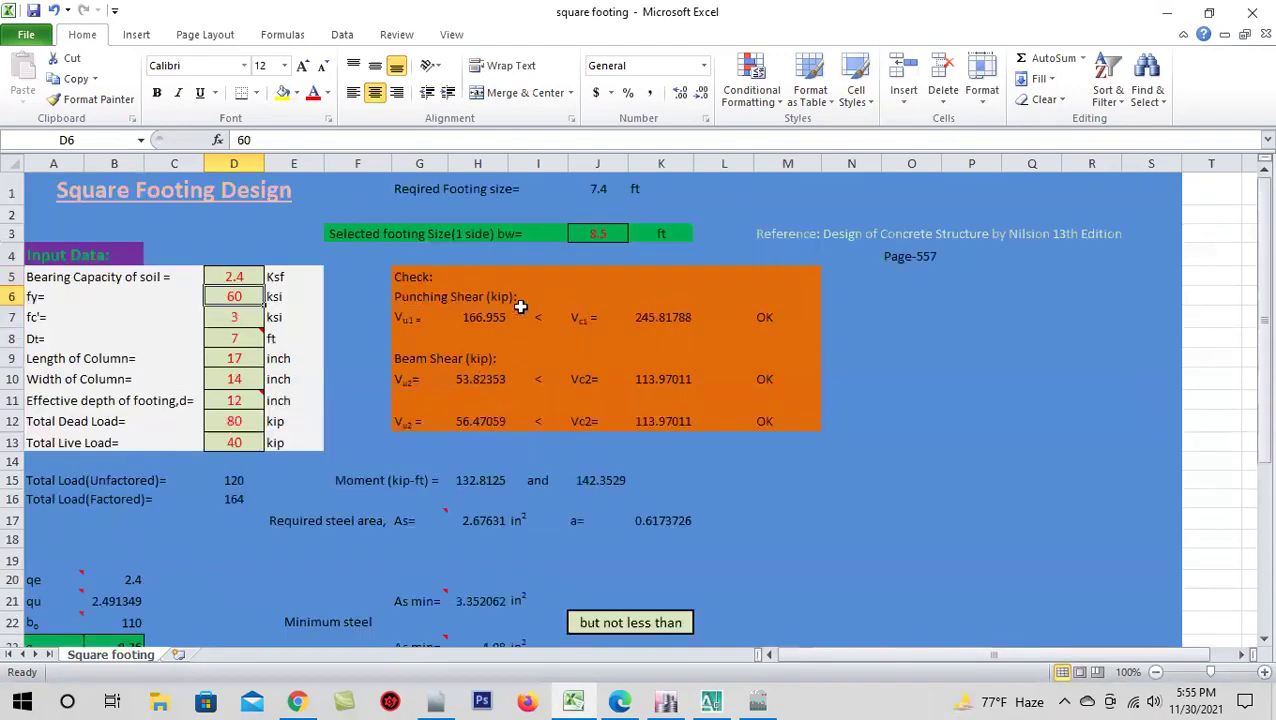
pyautogui.click(598, 188)
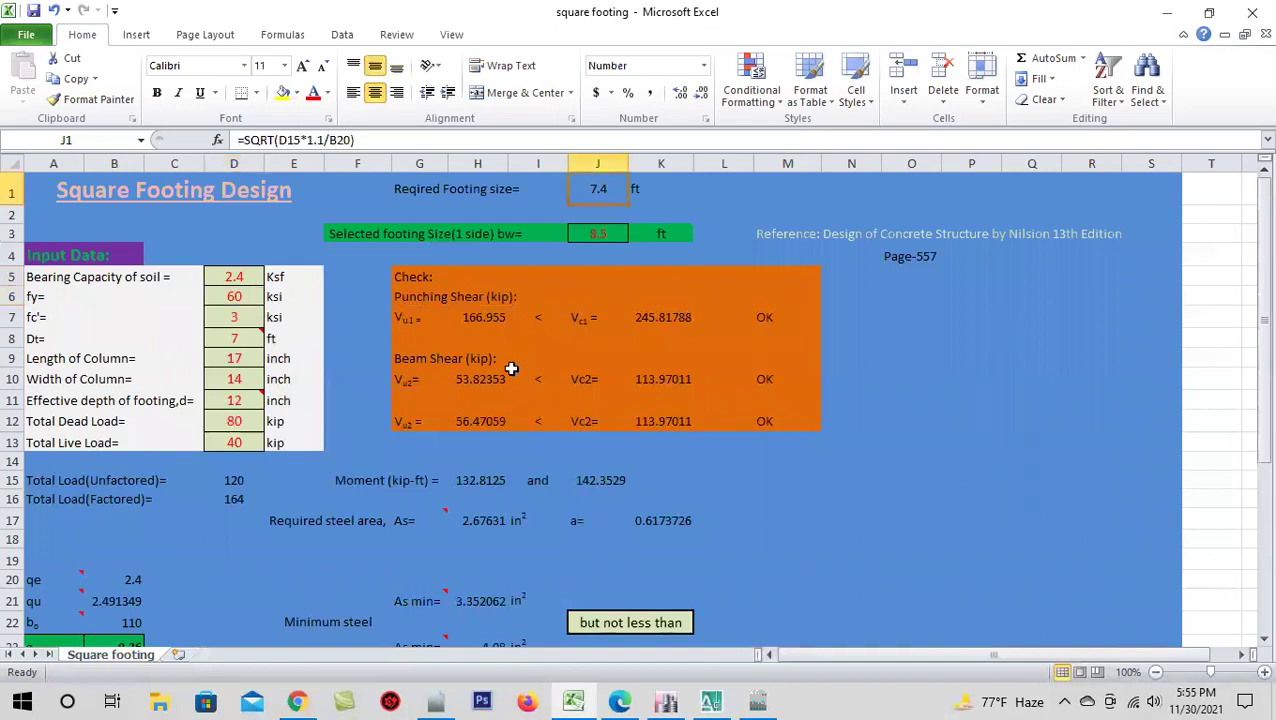
pyautogui.click(606, 234)
pyautogui.click(612, 193)
pyautogui.scroll(-1, 294, 468)
pyautogui.scroll(-1, 315, 470)
pyautogui.scroll(1, 340, 470)
pyautogui.scroll(1, 352, 468)
pyautogui.click(598, 234)
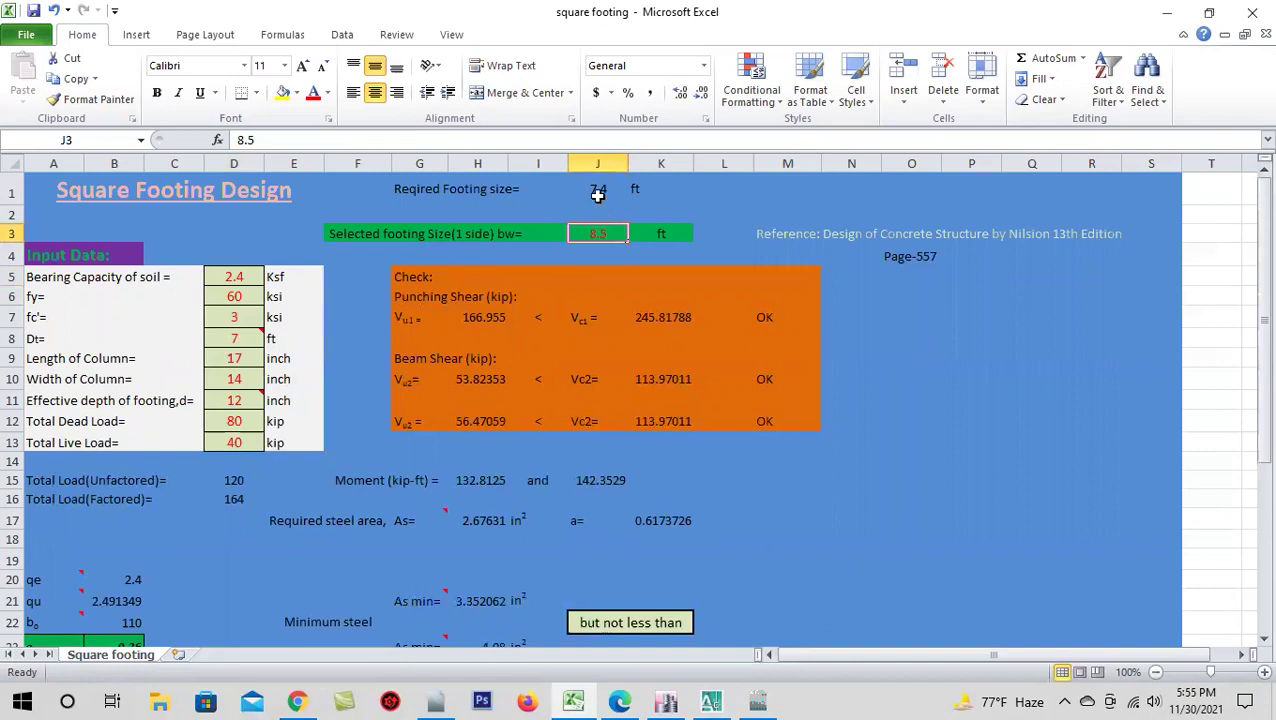
pyautogui.click(597, 192)
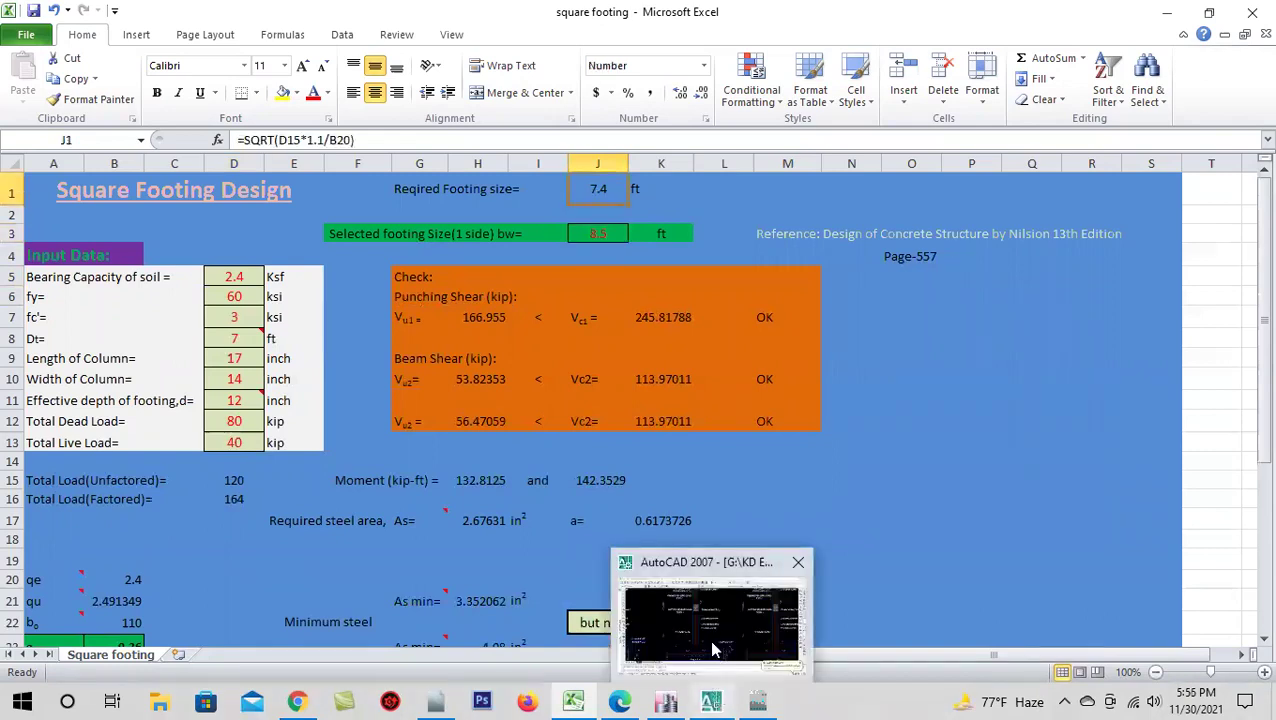
pyautogui.click(713, 700)
# - Zoom onto the 7x7 F-03 footing in the AutoCAD plan, then bring ETABS forward
pyautogui.scroll(-5, 746, 360)
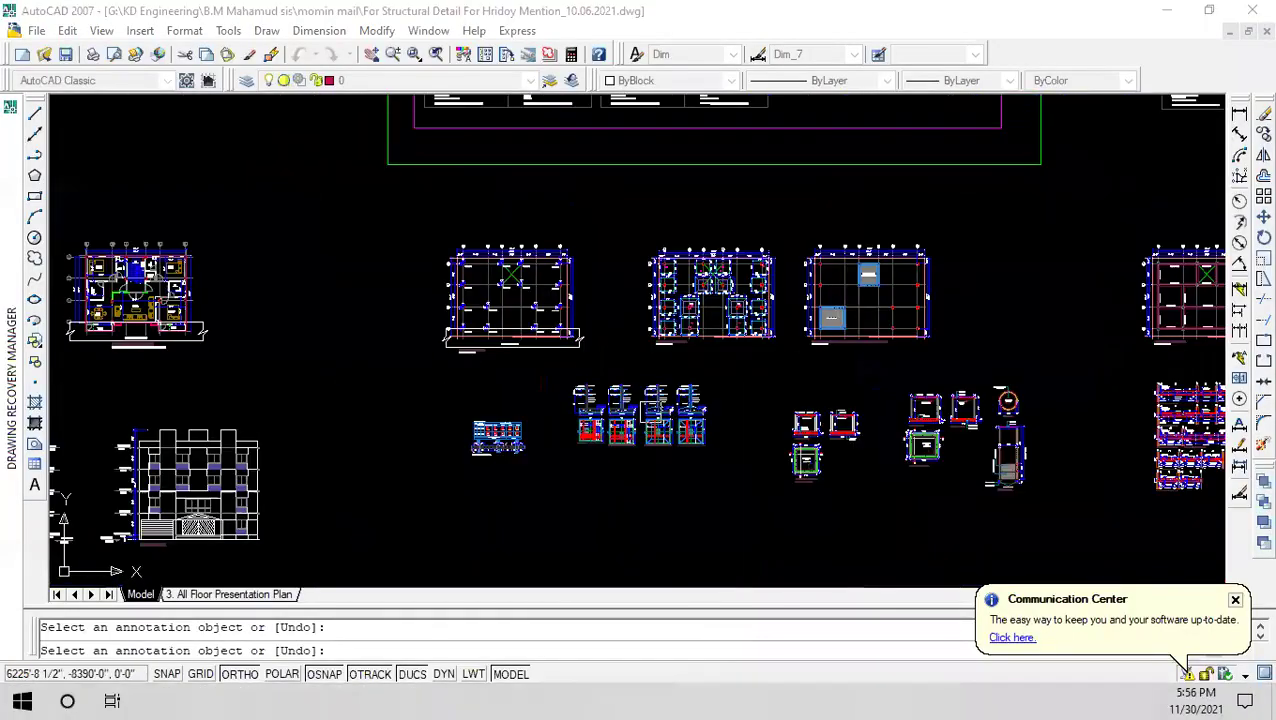
pyautogui.scroll(5, 700, 300)
pyautogui.scroll(5, 700, 300)
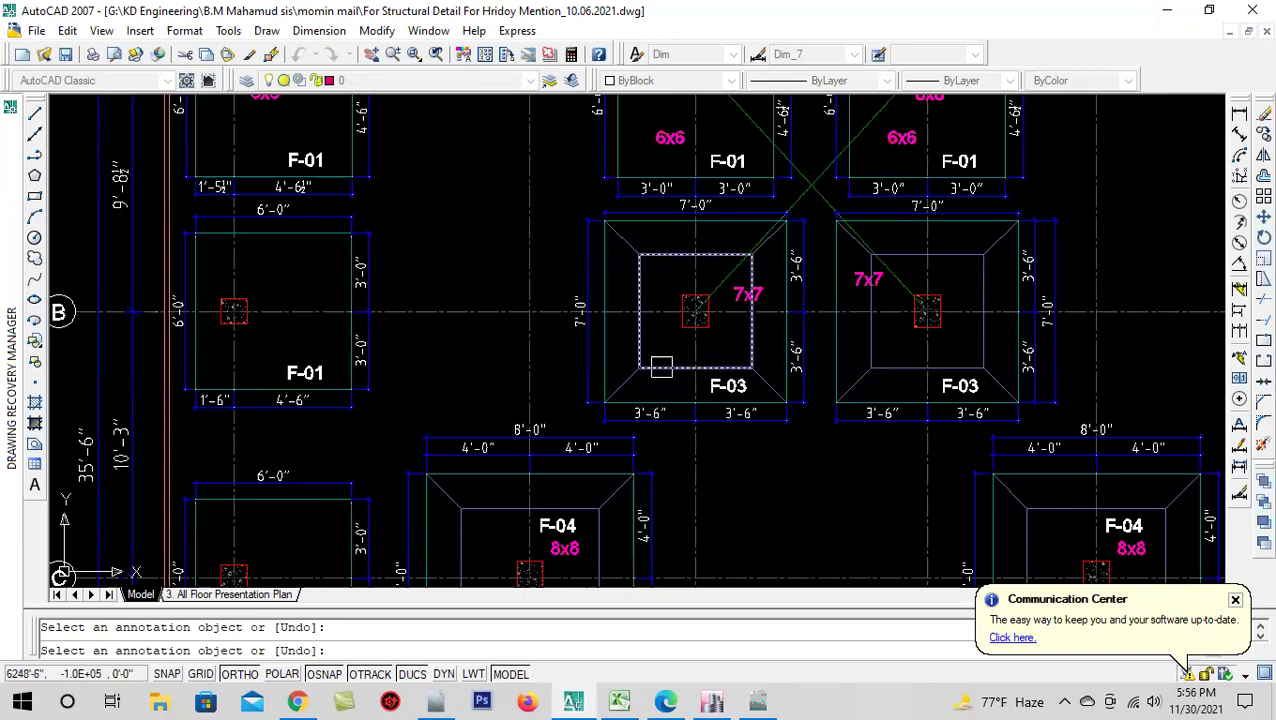
pyautogui.scroll(-2, 596, 354)
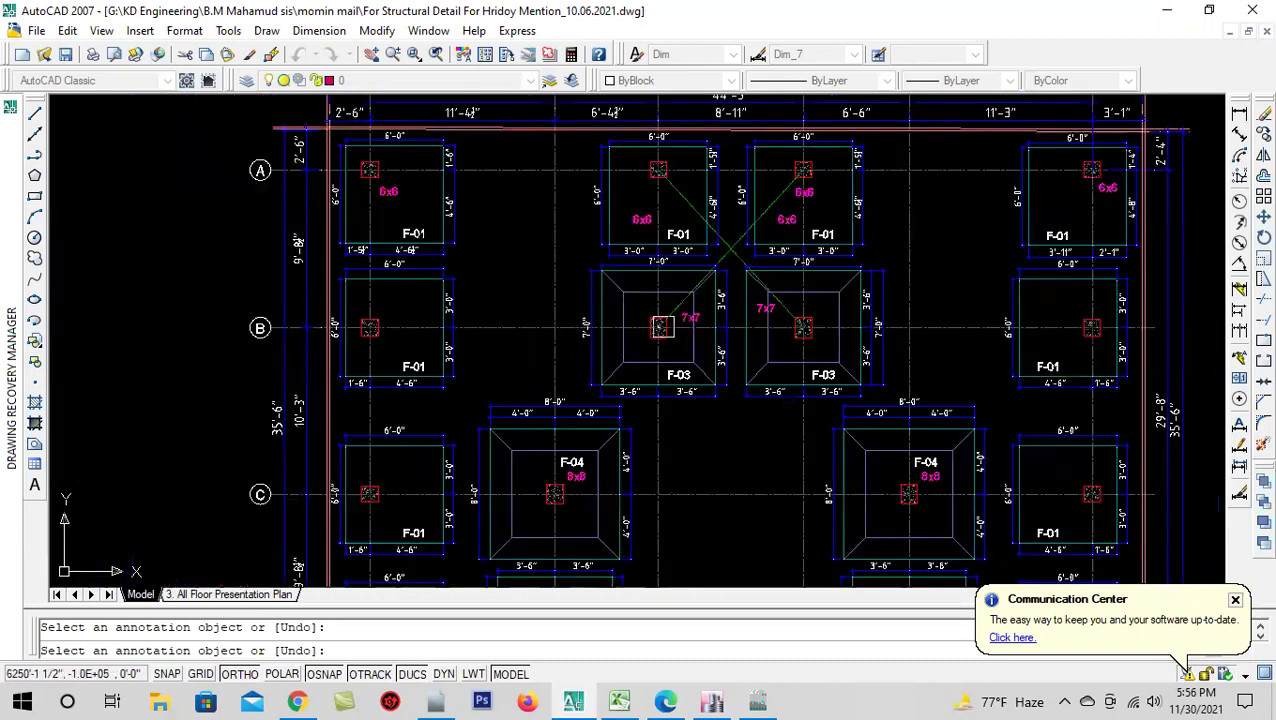
pyautogui.press('Escape')
pyautogui.scroll(2, 660, 328)
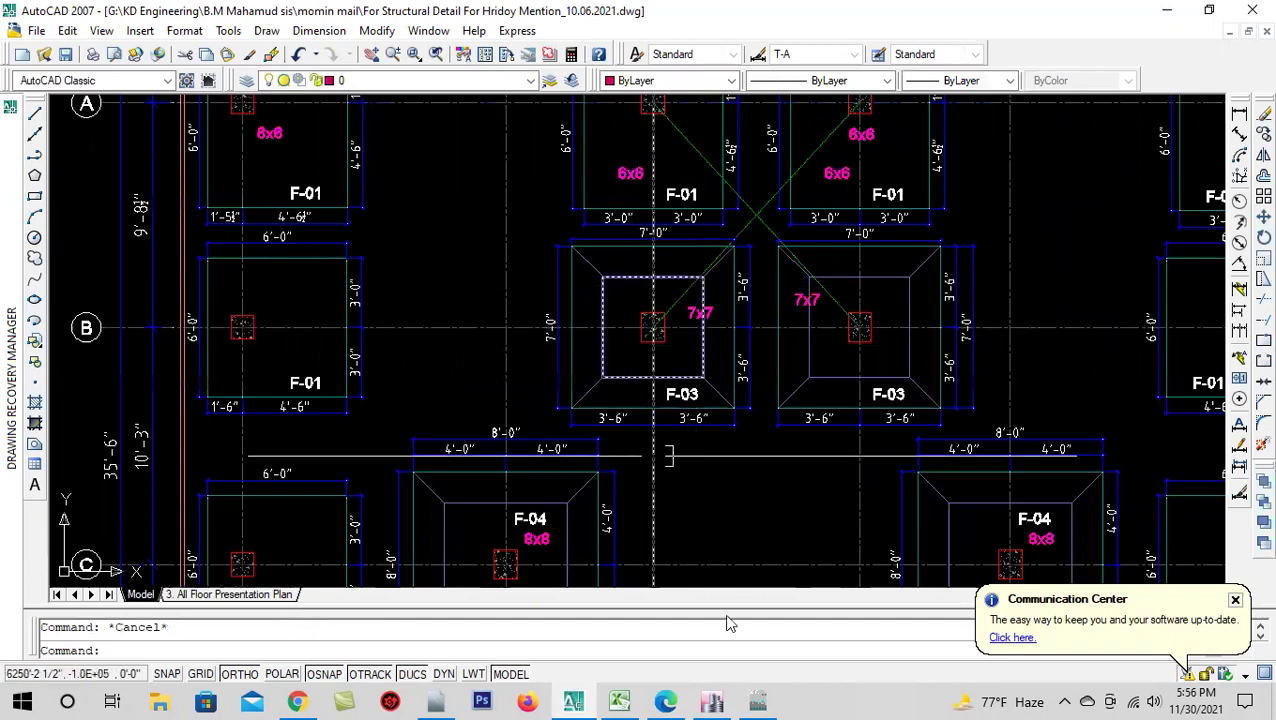
pyautogui.moveTo(711, 701)
pyautogui.click(712, 662)
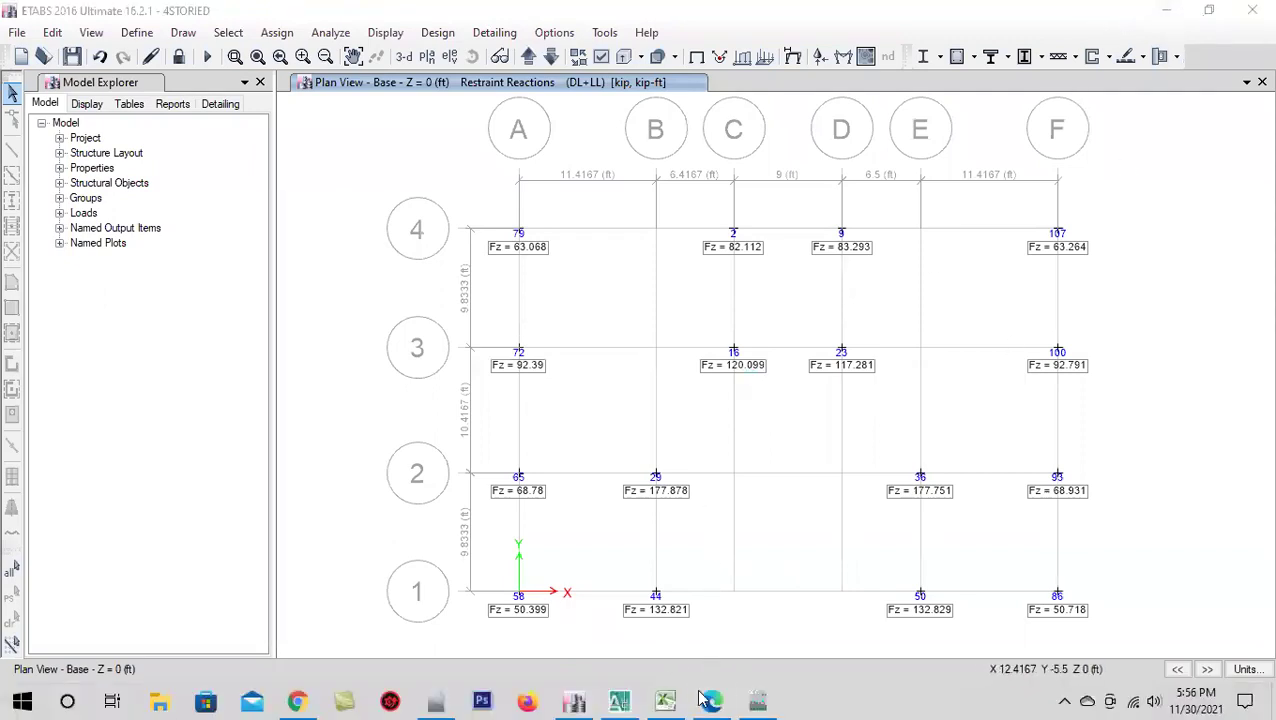
# - Compare the soil report with ETABS reactions, then minimize both to reveal the AutoCAD footing plan
pyautogui.click(706, 699)
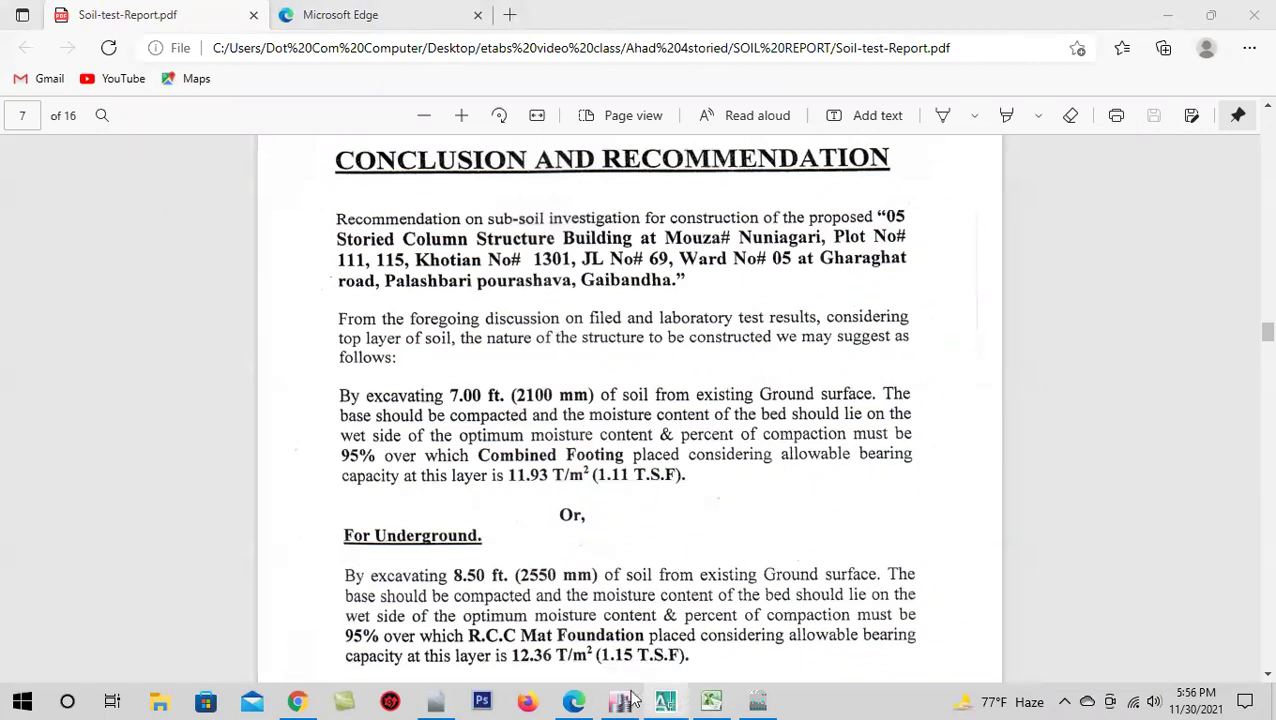
pyautogui.moveTo(620, 701)
pyautogui.click(628, 645)
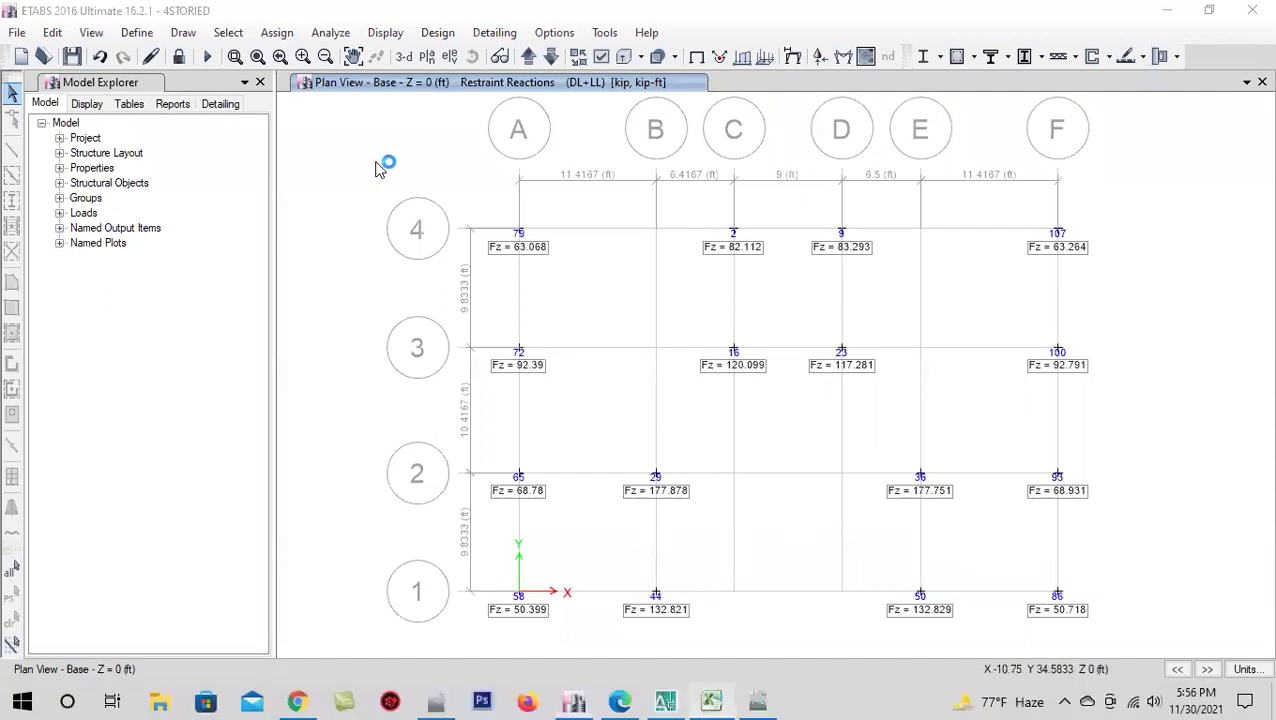
pyautogui.click(1168, 14)
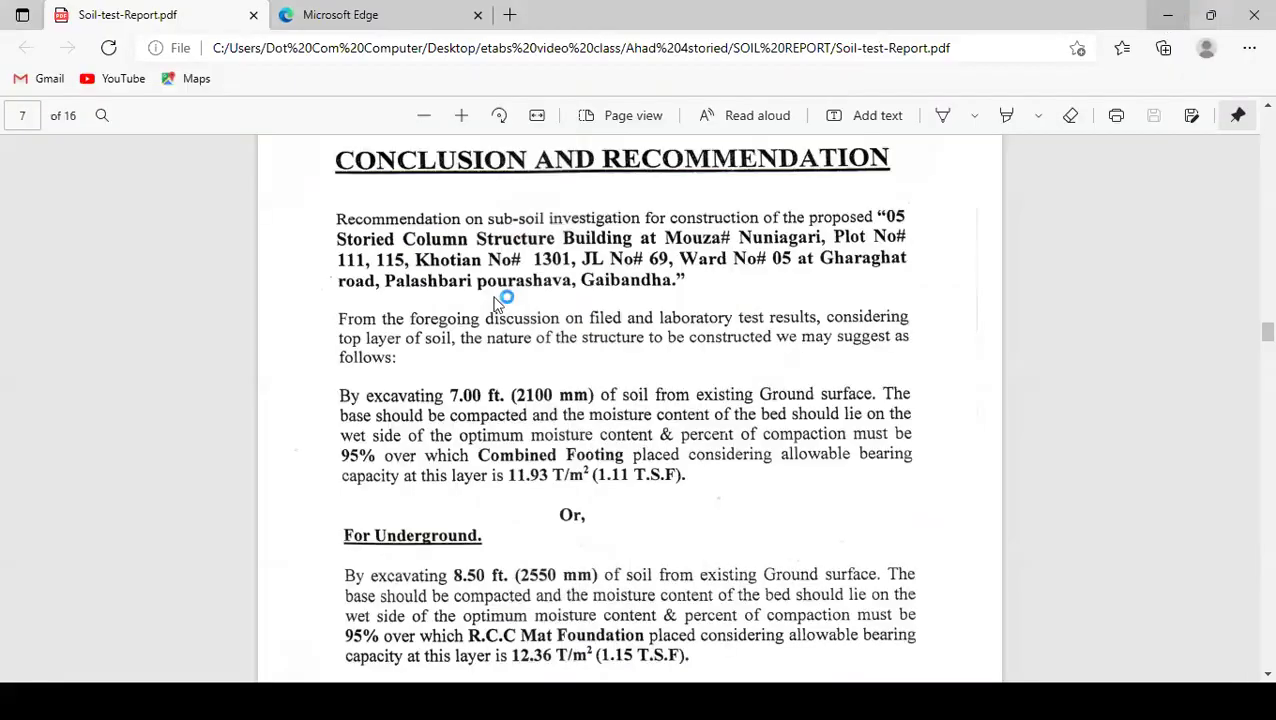
pyautogui.click(1170, 15)
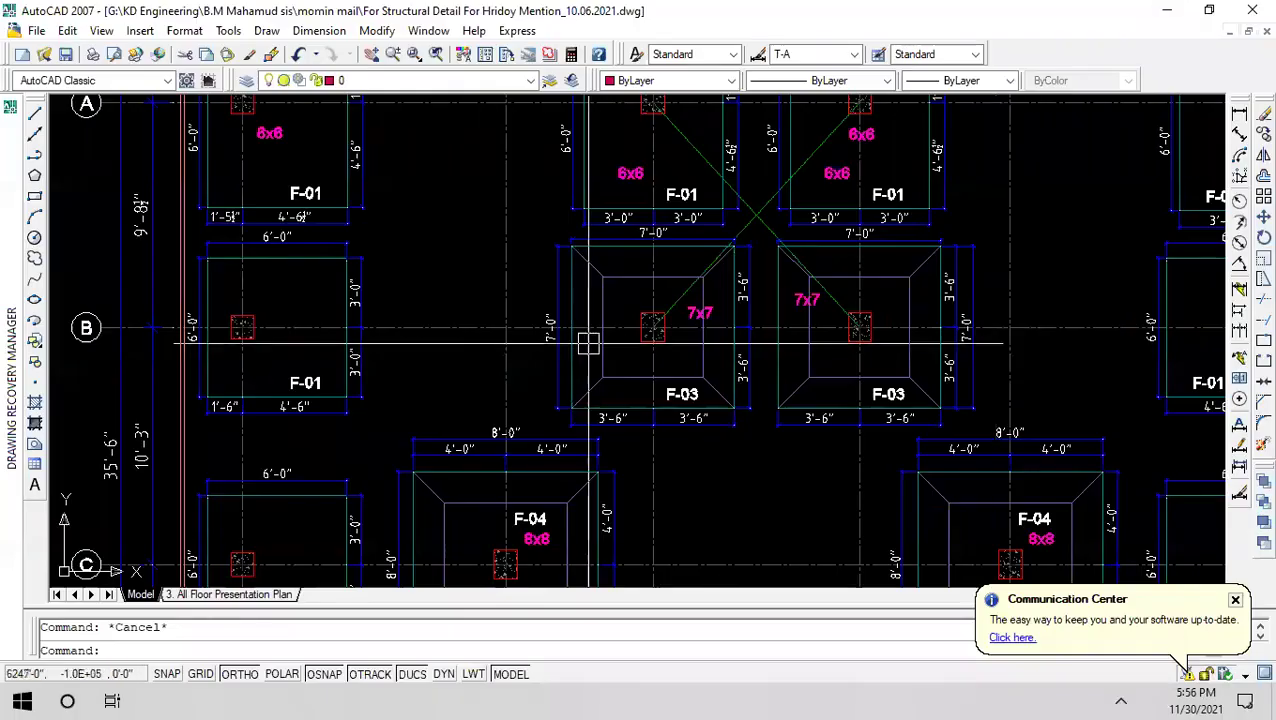
# - Zoom out over the whole AutoCAD footing layout plan, then minimize AutoCAD to return to the workbook
pyautogui.scroll(-2, 590, 320)
pyautogui.scroll(-2, 620, 350)
pyautogui.scroll(2, 610, 333)
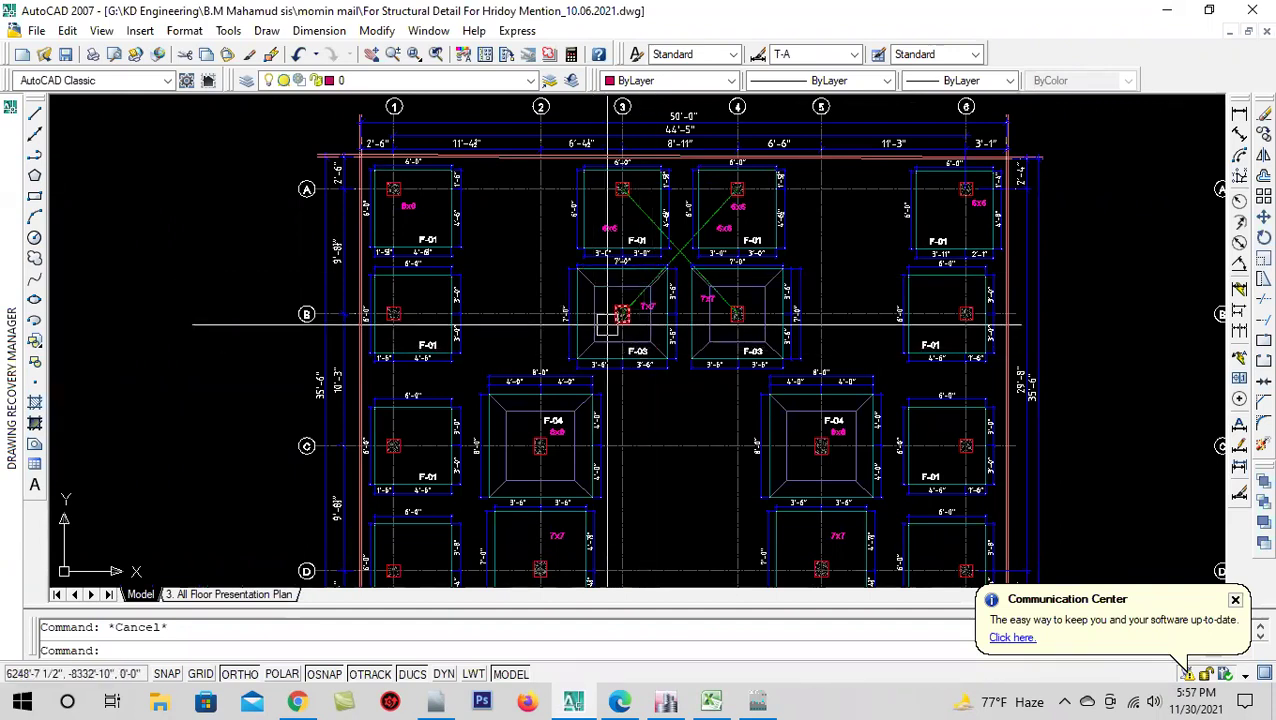
pyautogui.click(1184, 10)
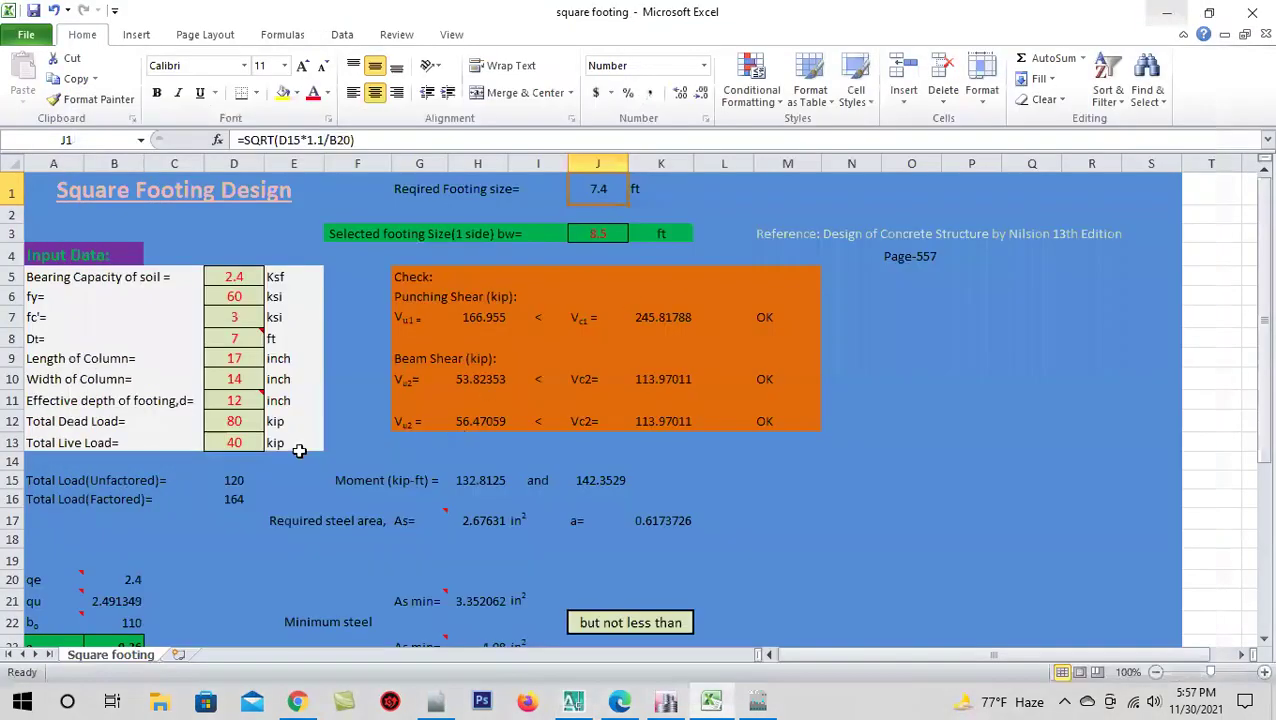
pyautogui.click(236, 442)
pyautogui.click(238, 422)
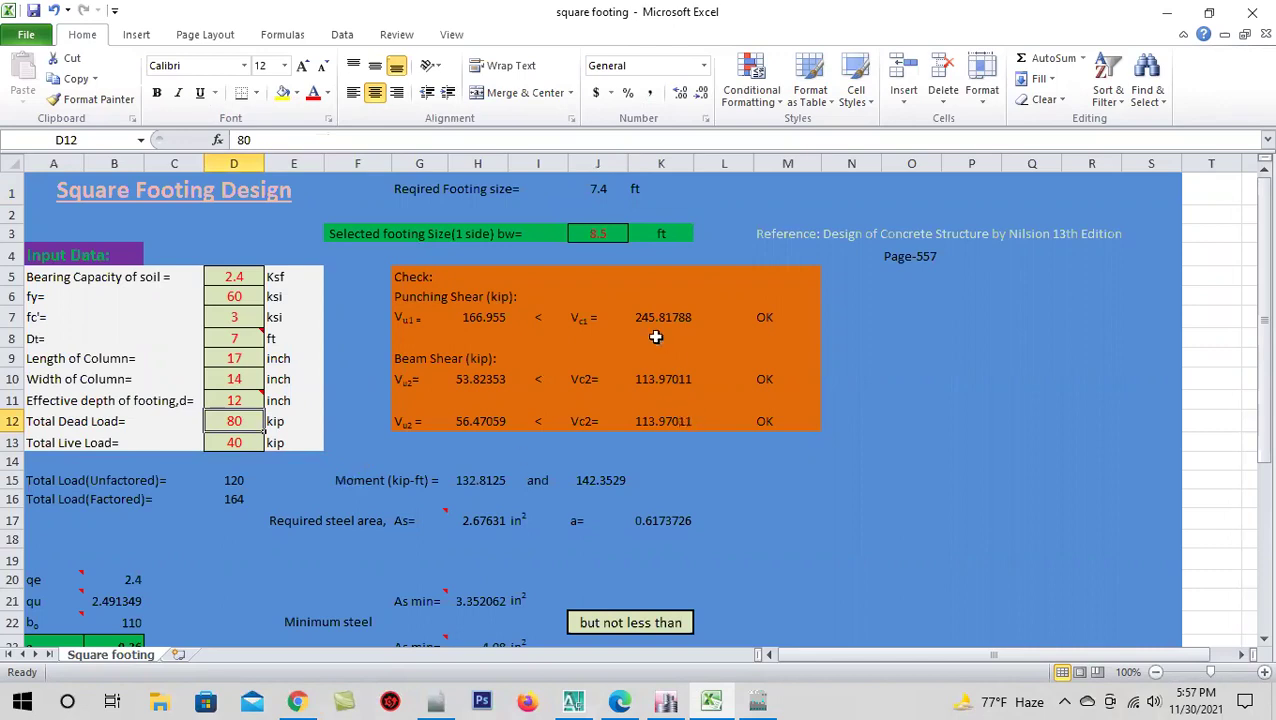
pyautogui.click(256, 479)
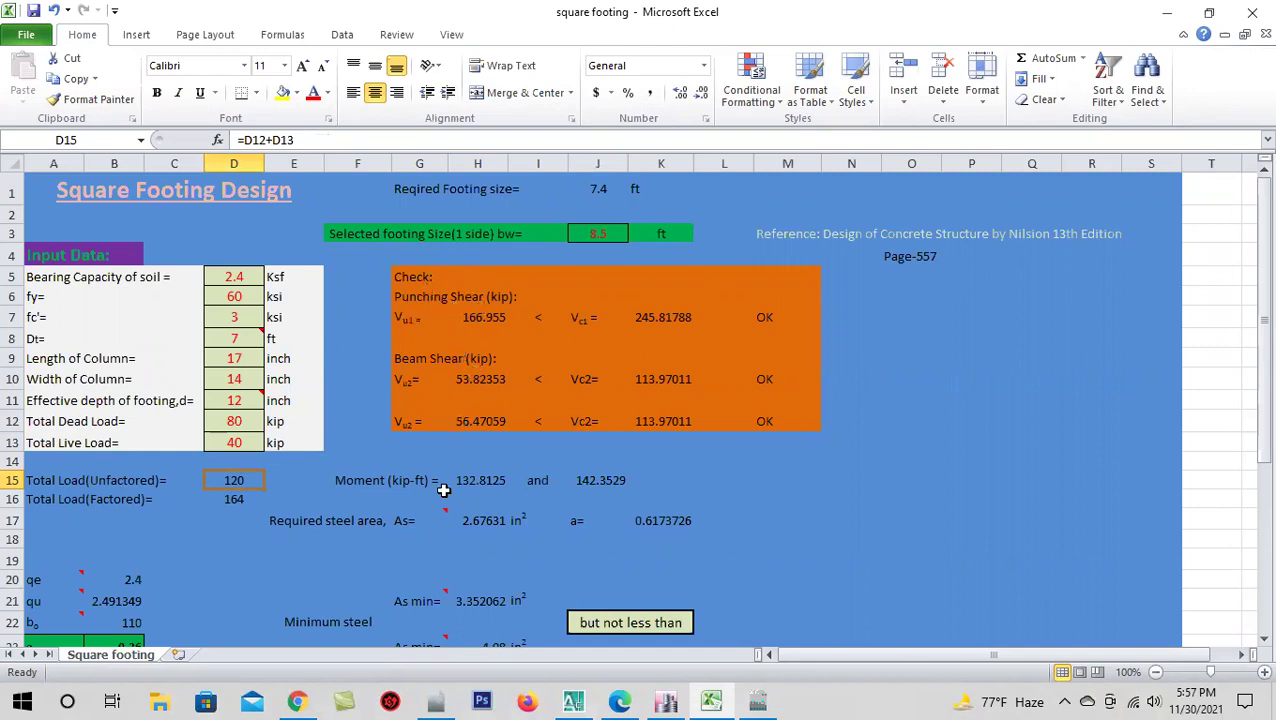
pyautogui.scroll(-2, 444, 488)
pyautogui.scroll(2, 436, 474)
pyautogui.click(256, 499)
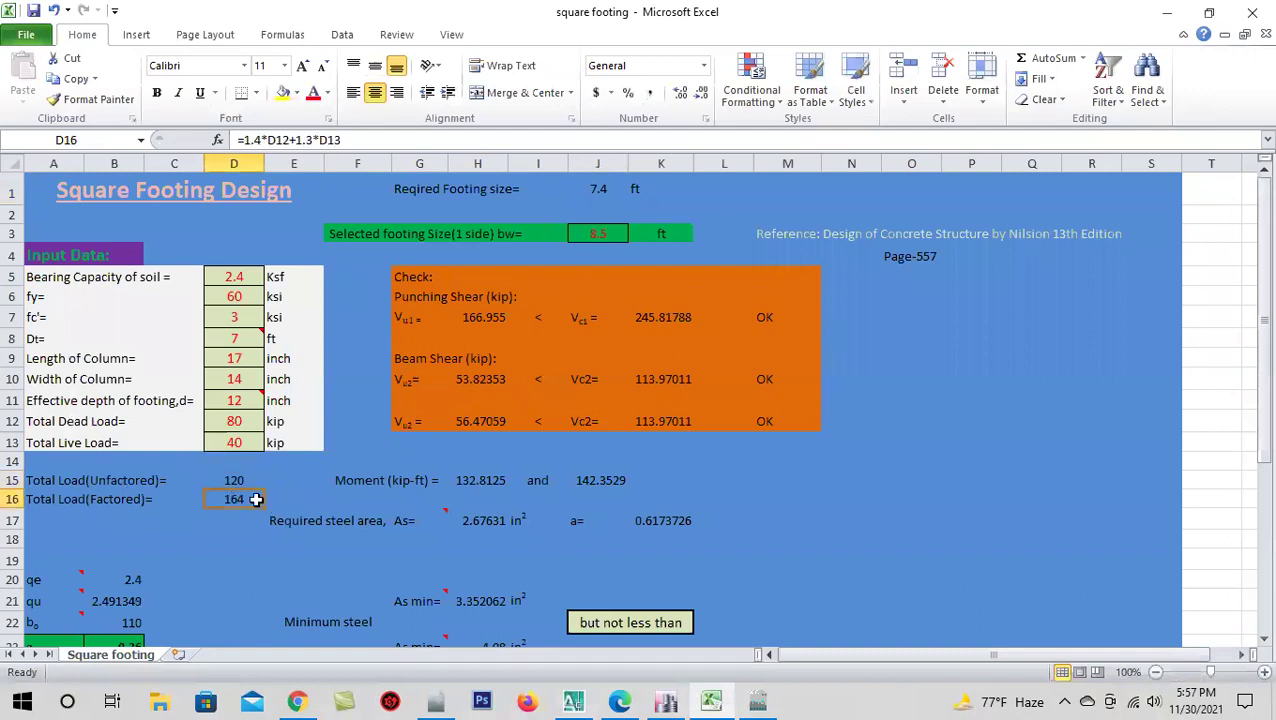
pyautogui.click(247, 478)
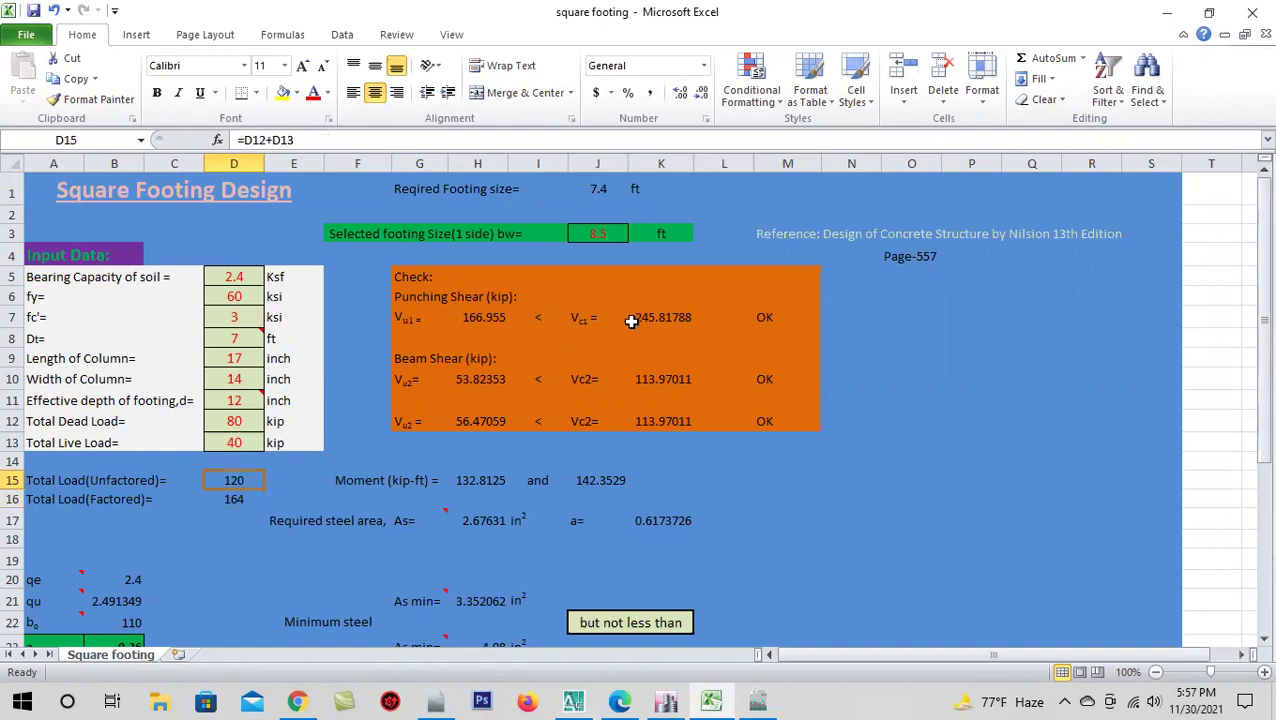
pyautogui.click(241, 401)
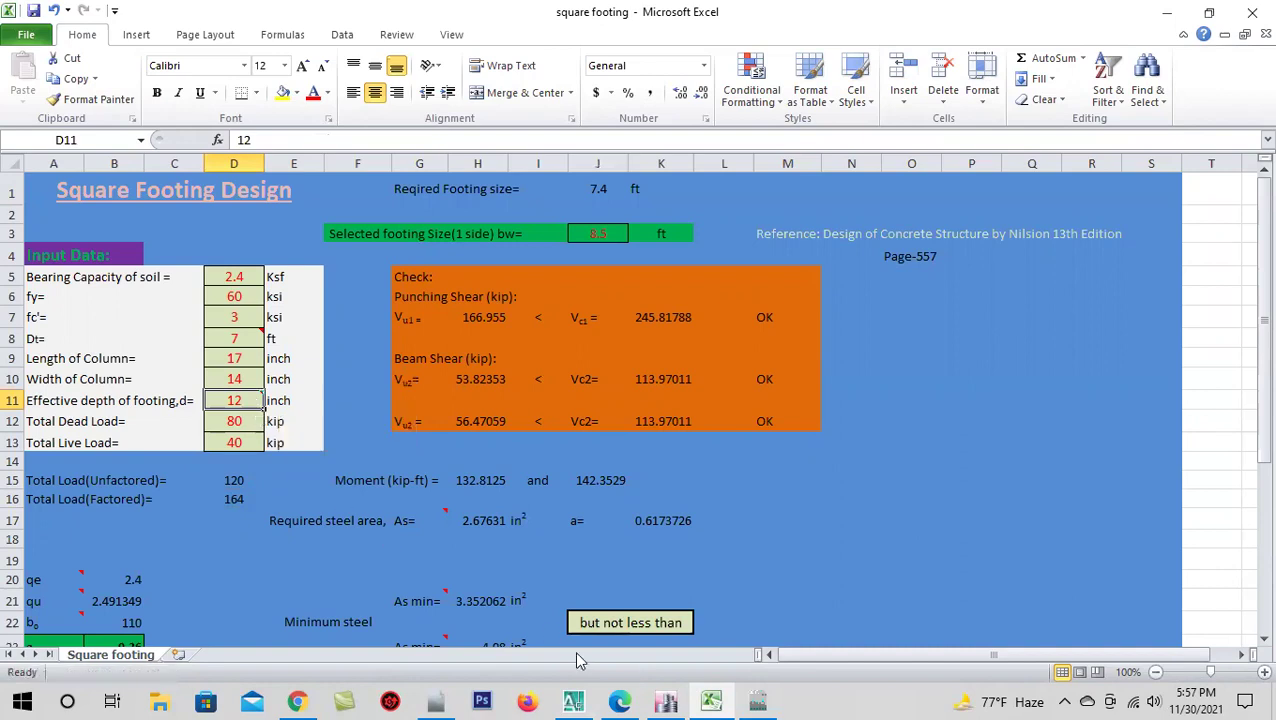
pyautogui.click(240, 482)
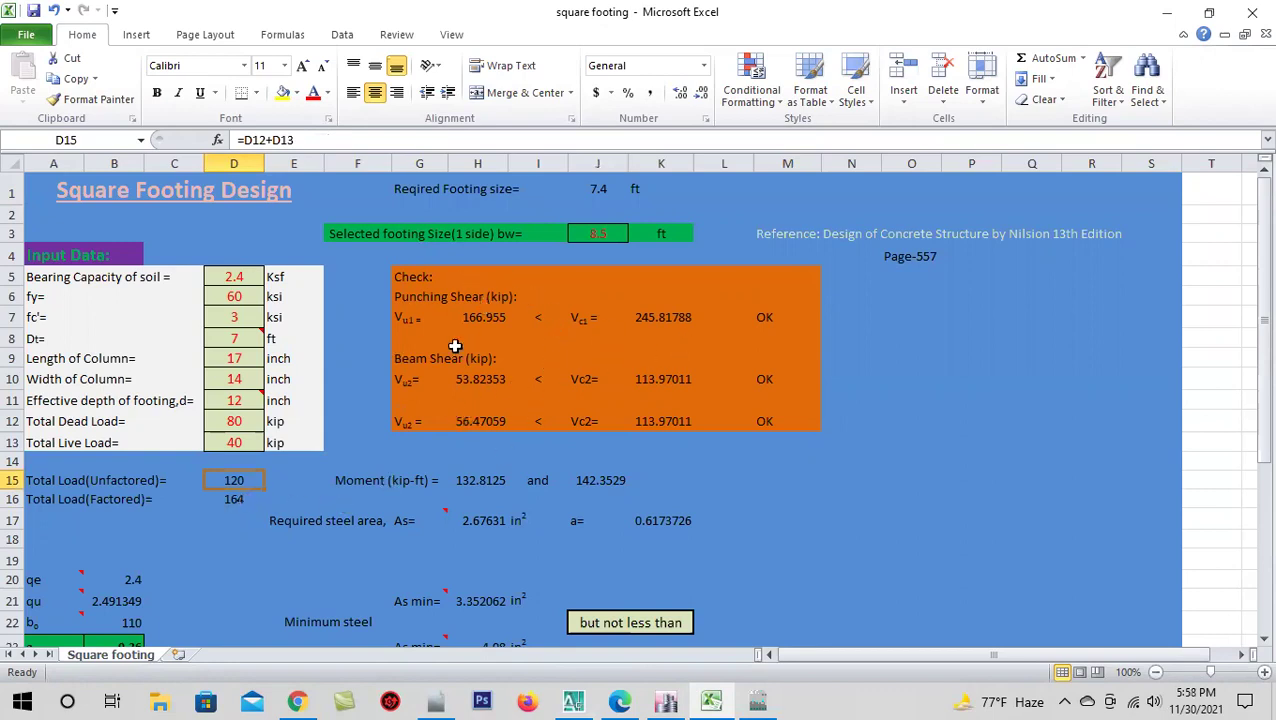
pyautogui.click(764, 318)
pyautogui.click(765, 380)
pyautogui.click(765, 437)
pyautogui.click(764, 421)
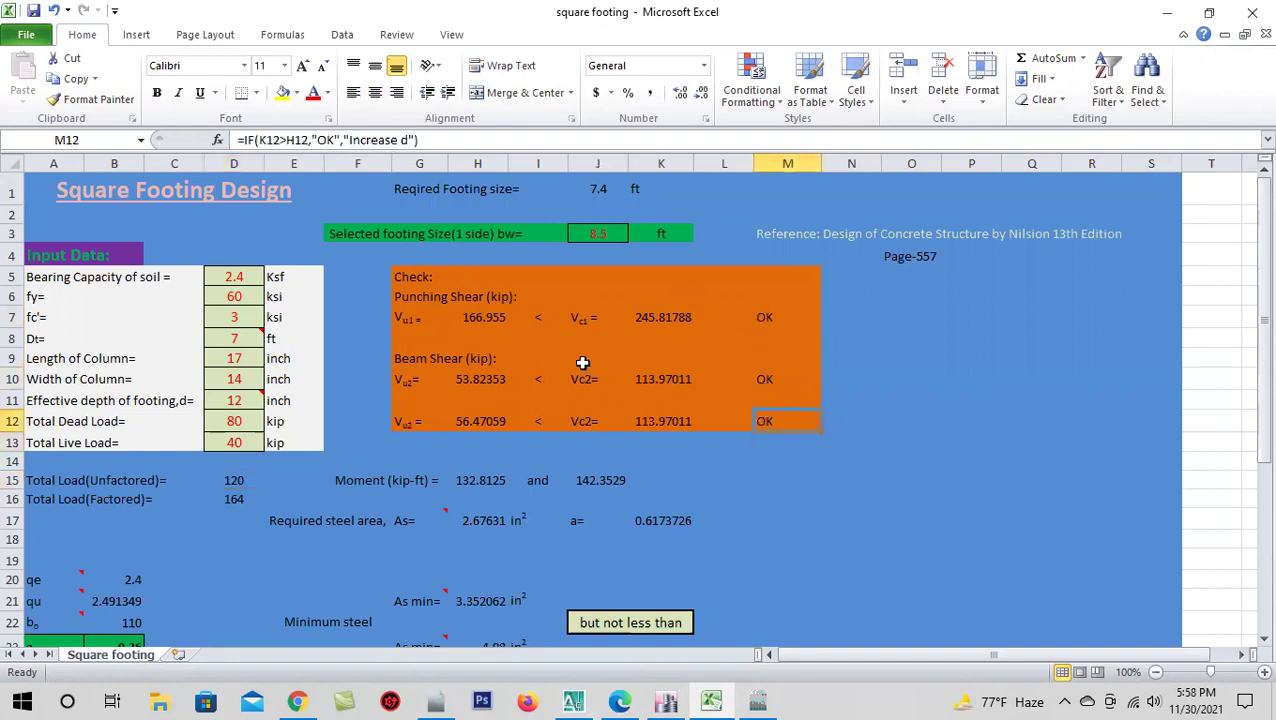
# - Review the punching and beam shear checks, then try a 10 inch effective depth
pyautogui.click(758, 312)
pyautogui.click(779, 389)
pyautogui.click(255, 400)
pyautogui.write('10')
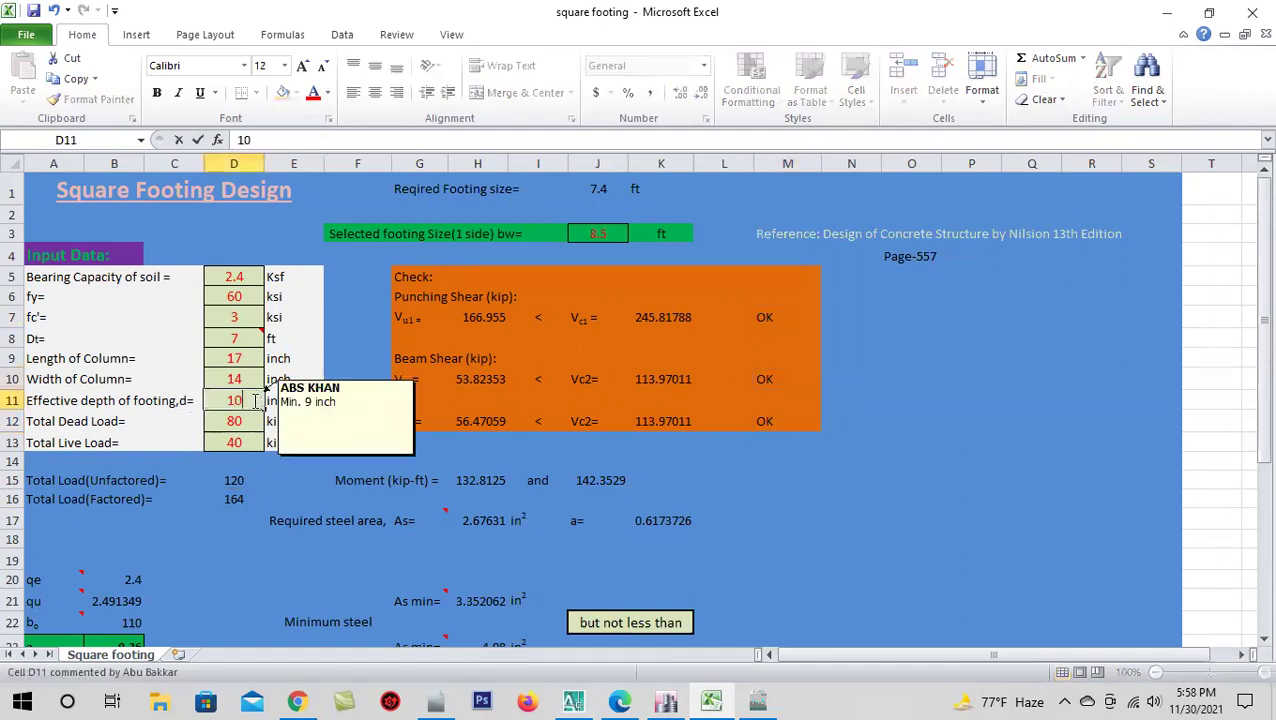
pyautogui.click(248, 418)
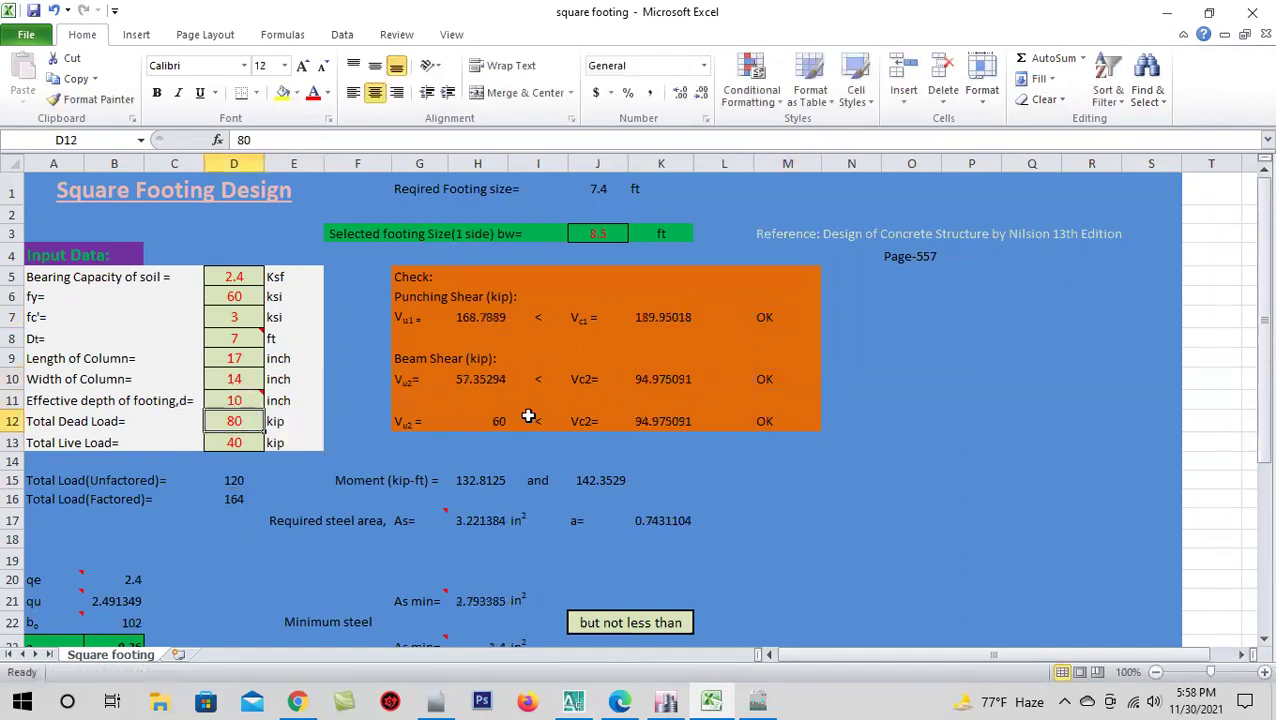
pyautogui.click(250, 401)
# - Set the concrete strength fc' to 2.5 ksi
pyautogui.click(245, 315)
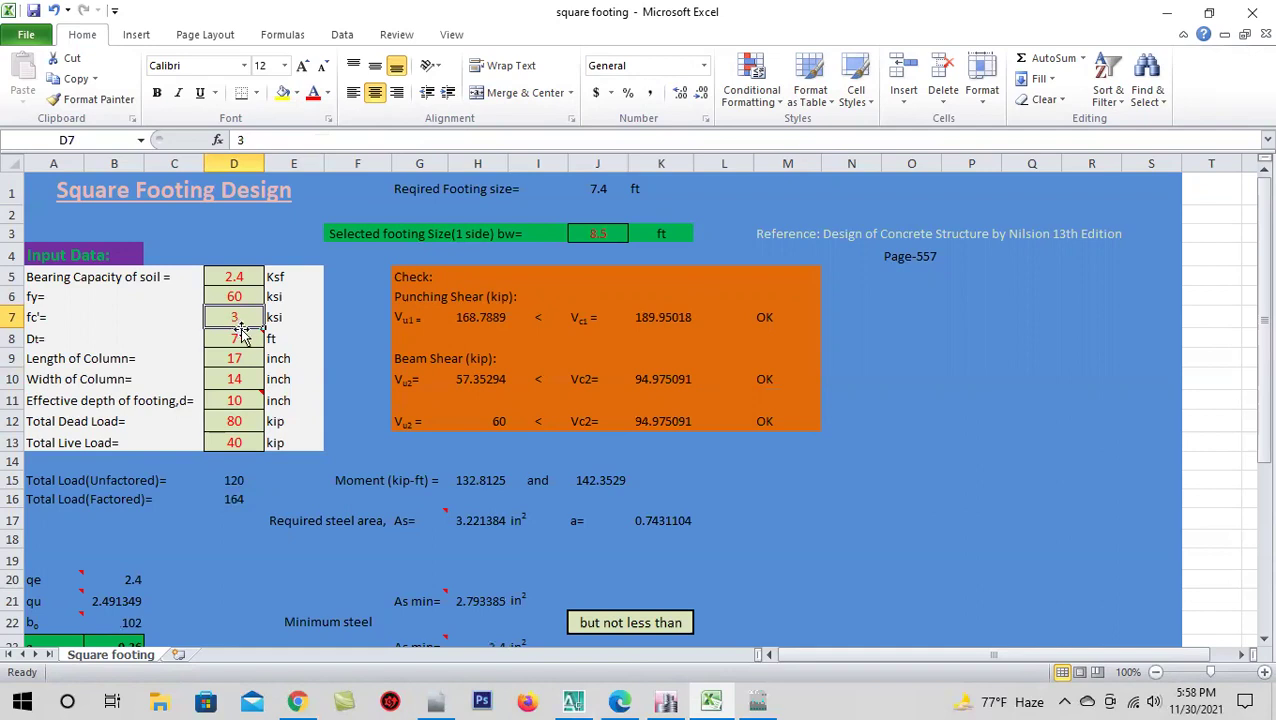
pyautogui.write('2.5')
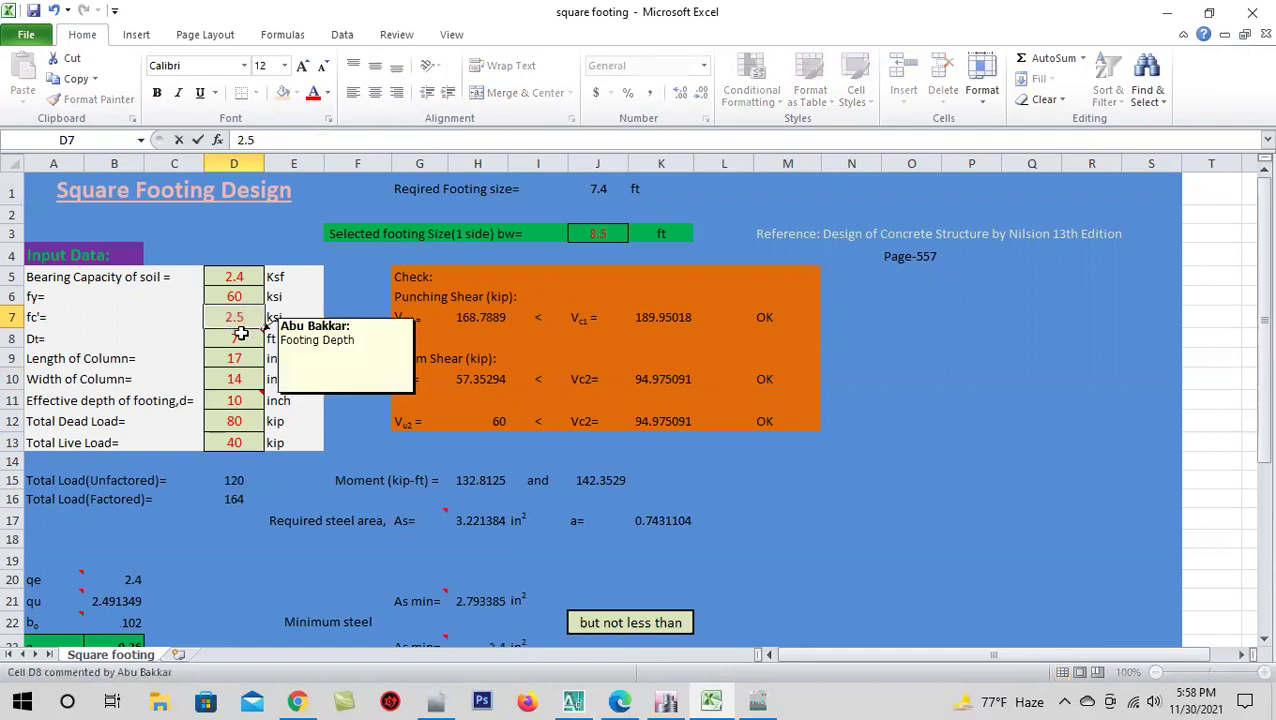
pyautogui.press('Return')
# - Try an 8 inch effective depth, then restore it to 12 inch and recheck fc' of 2.5
pyautogui.click(244, 405)
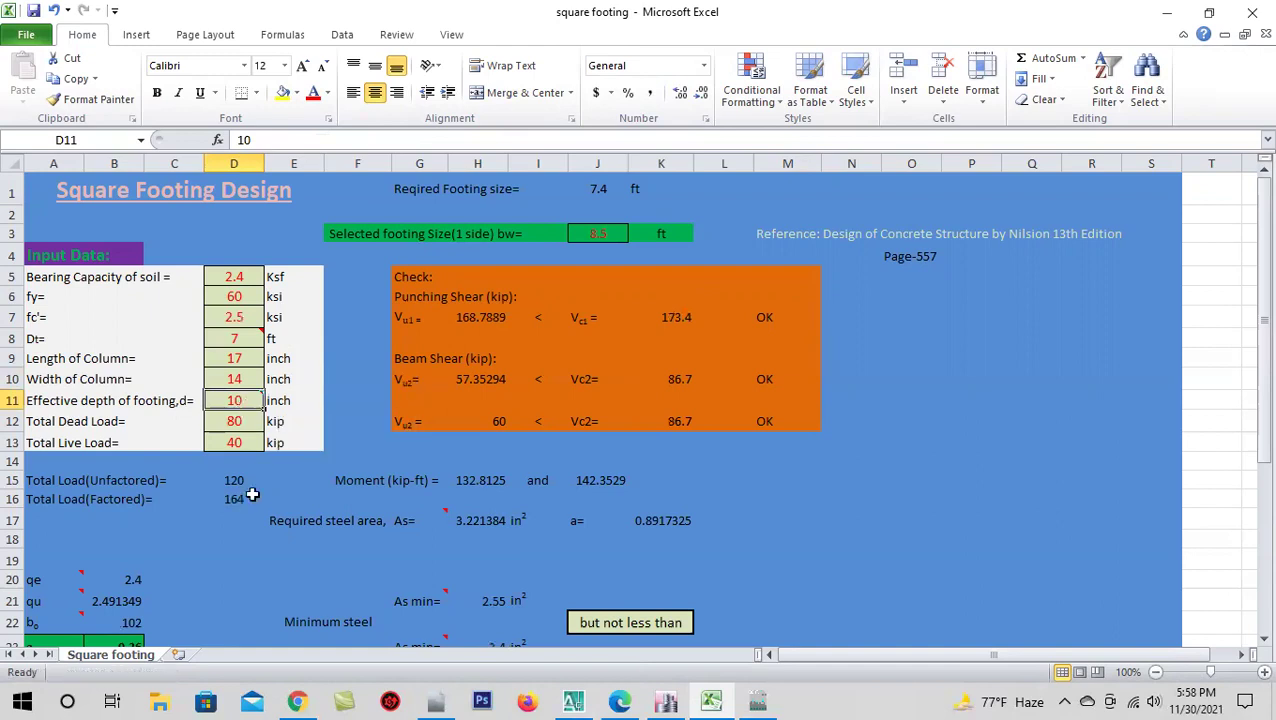
pyautogui.write('8')
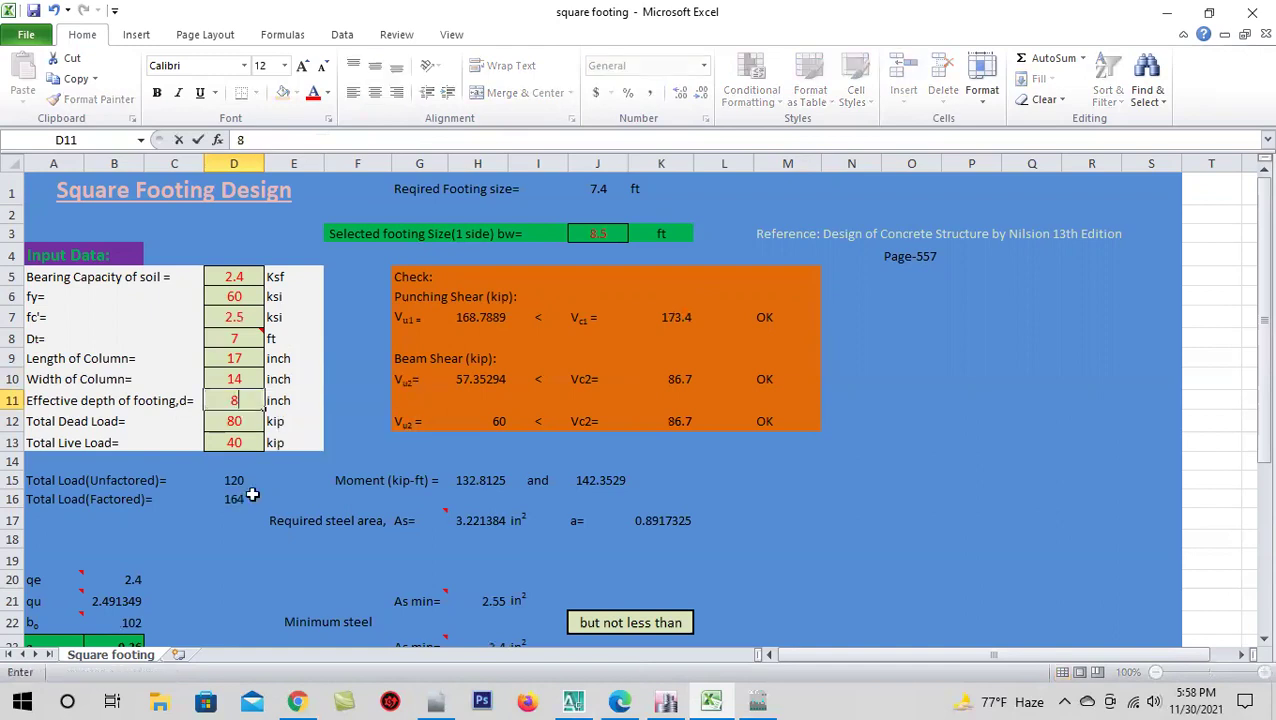
pyautogui.click(248, 379)
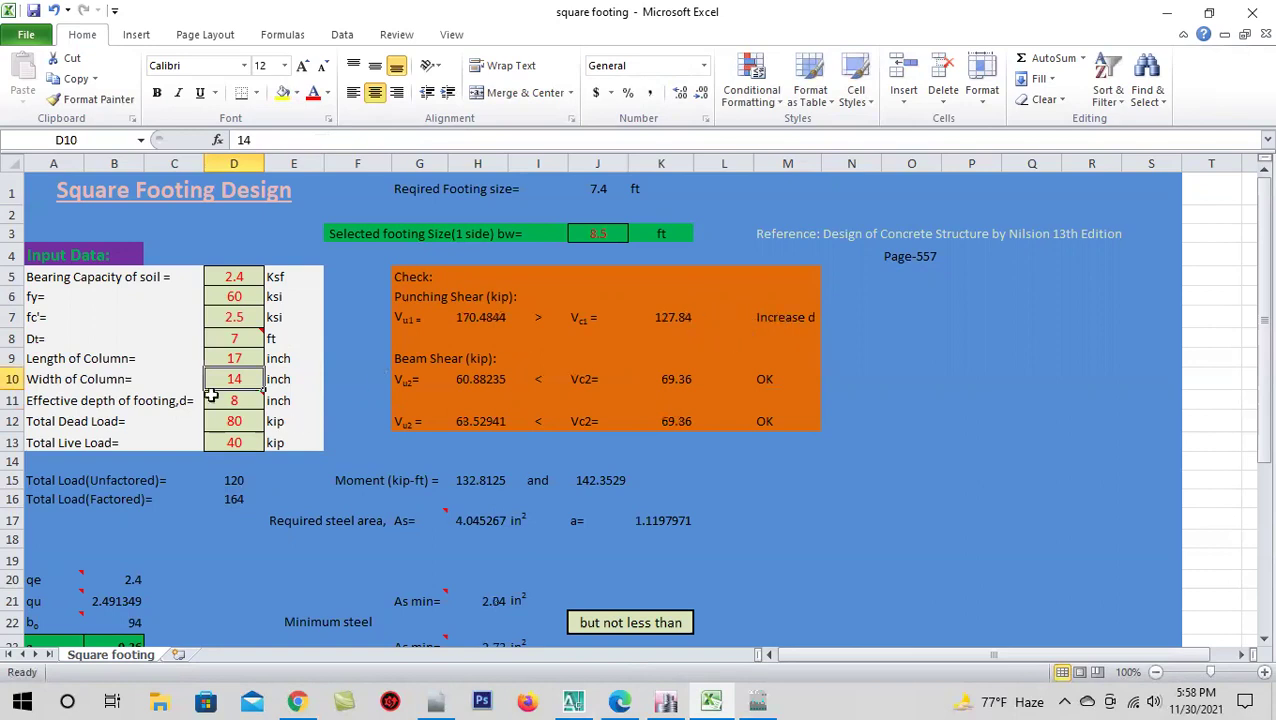
pyautogui.click(248, 403)
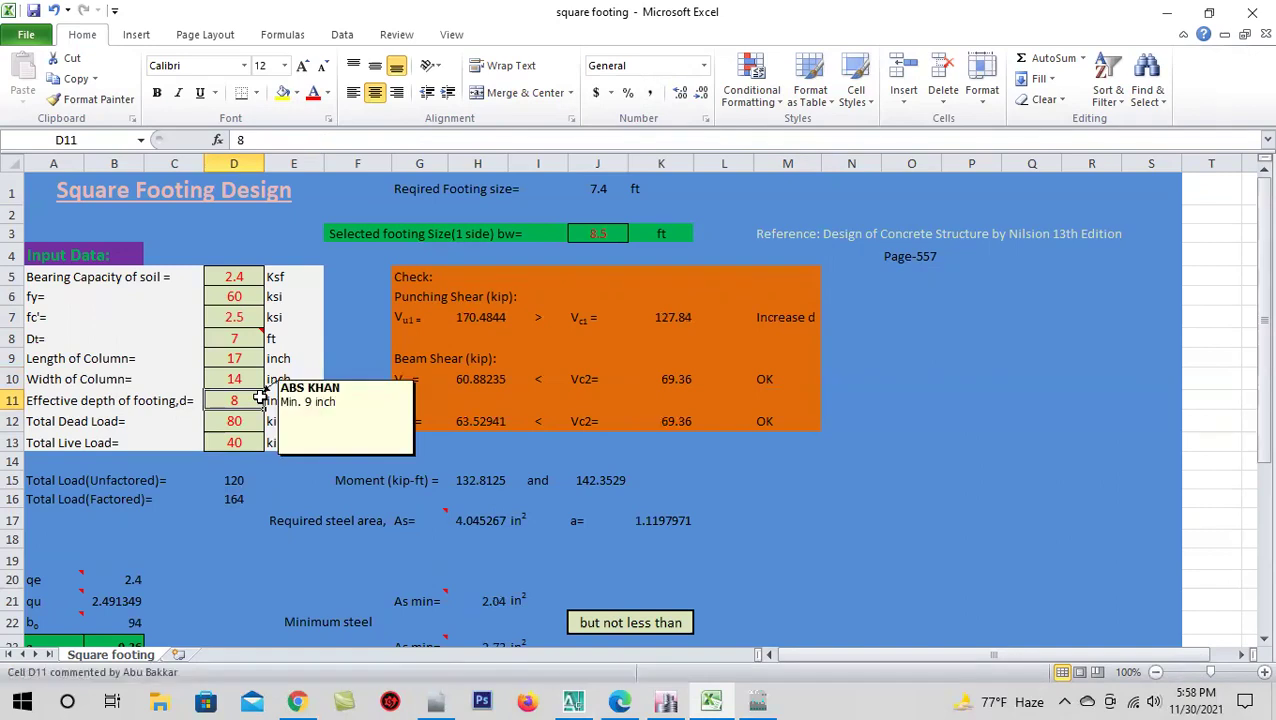
pyautogui.write('12')
pyautogui.press('Return')
pyautogui.click(255, 402)
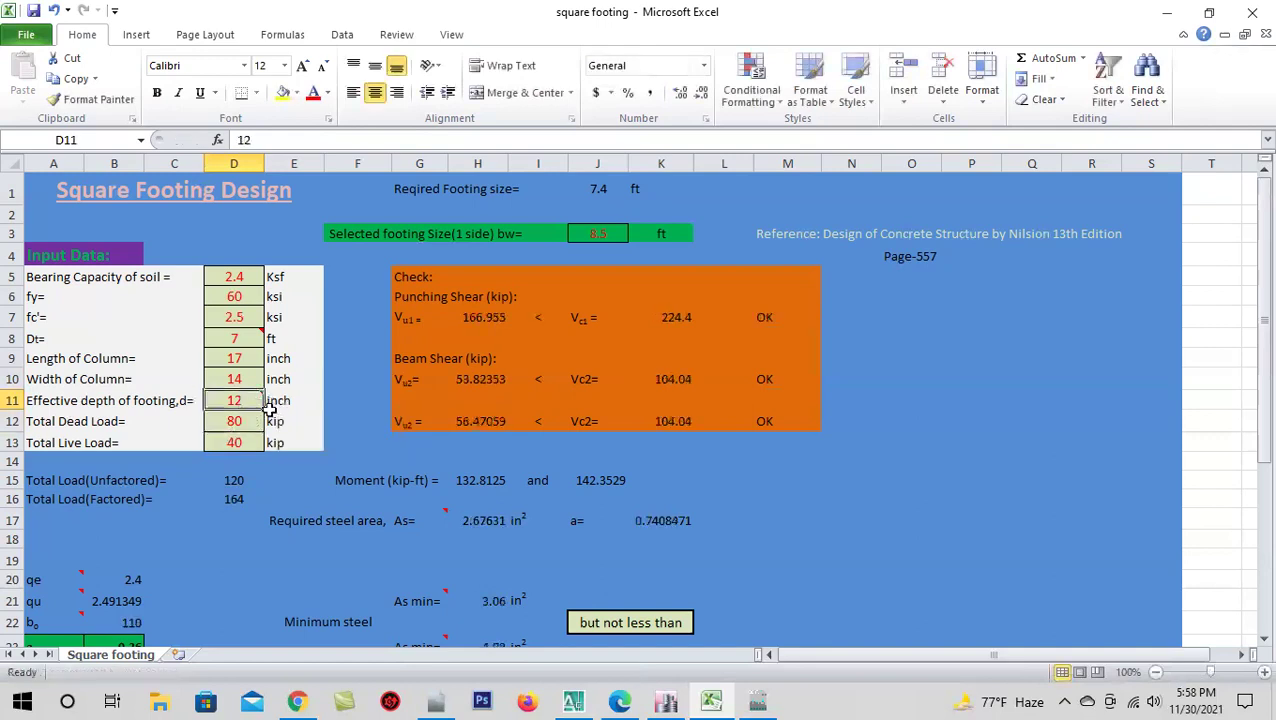
pyautogui.click(233, 317)
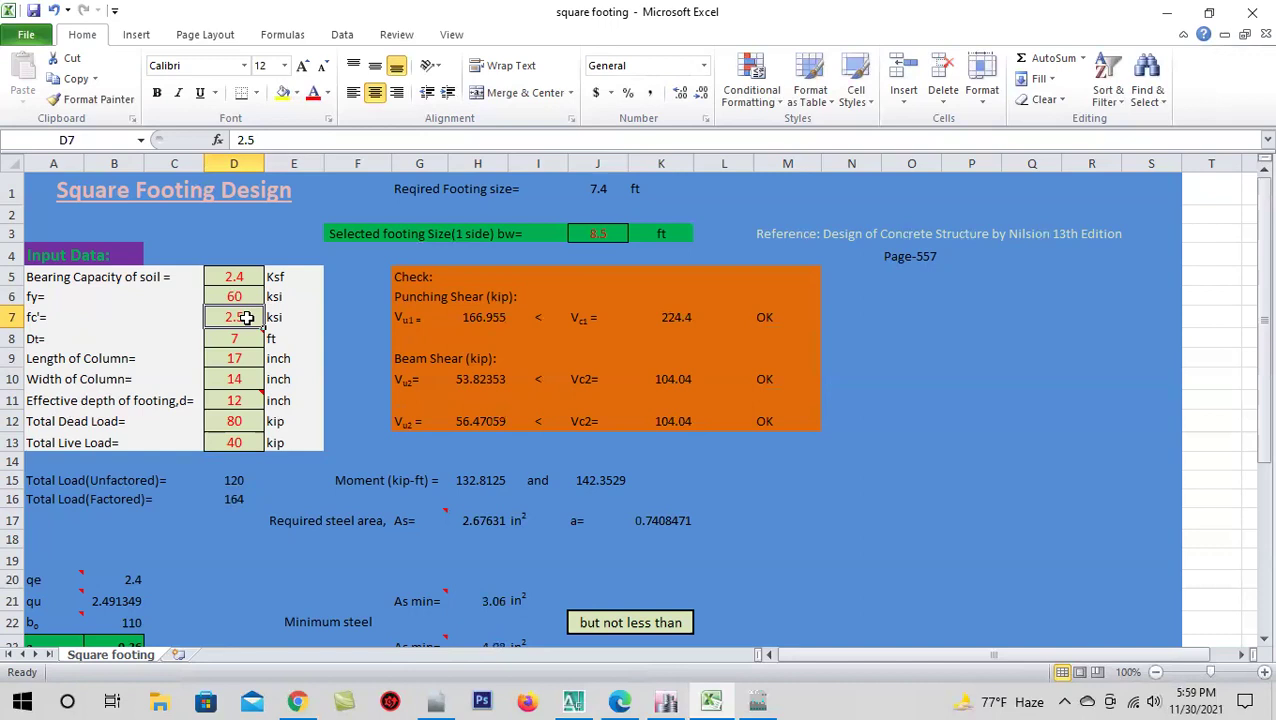
pyautogui.click(236, 402)
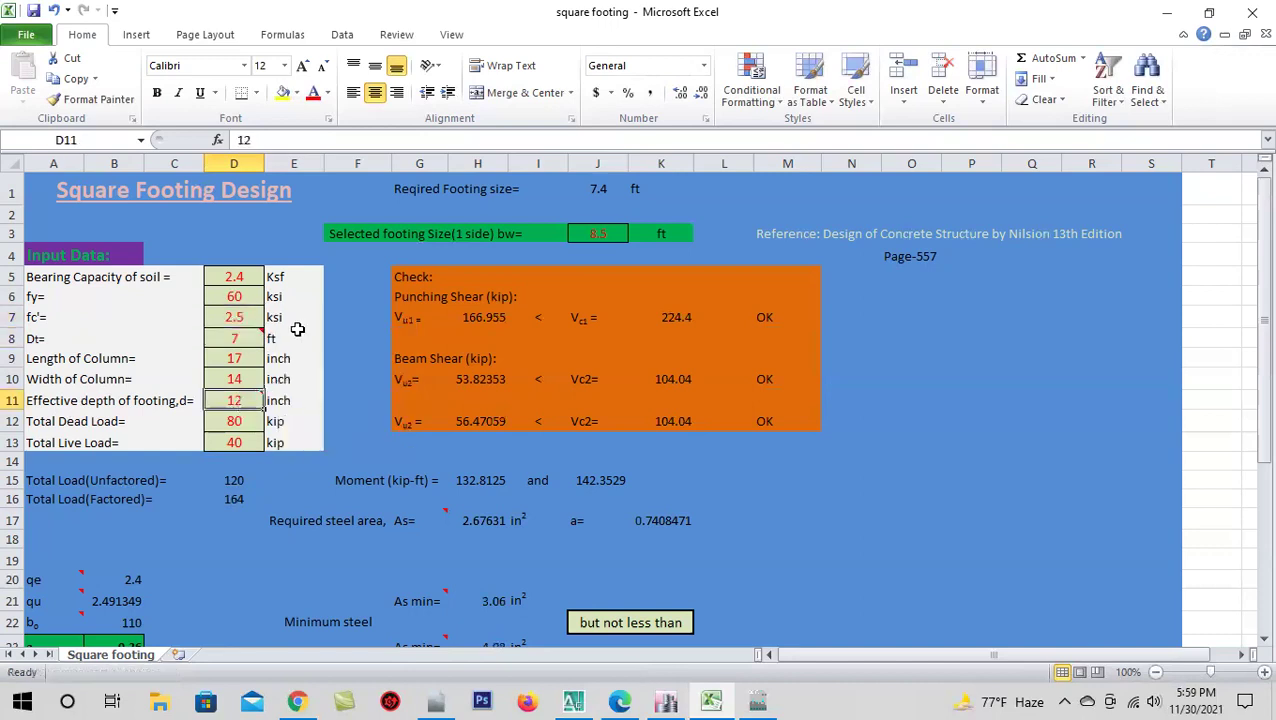
pyautogui.click(228, 320)
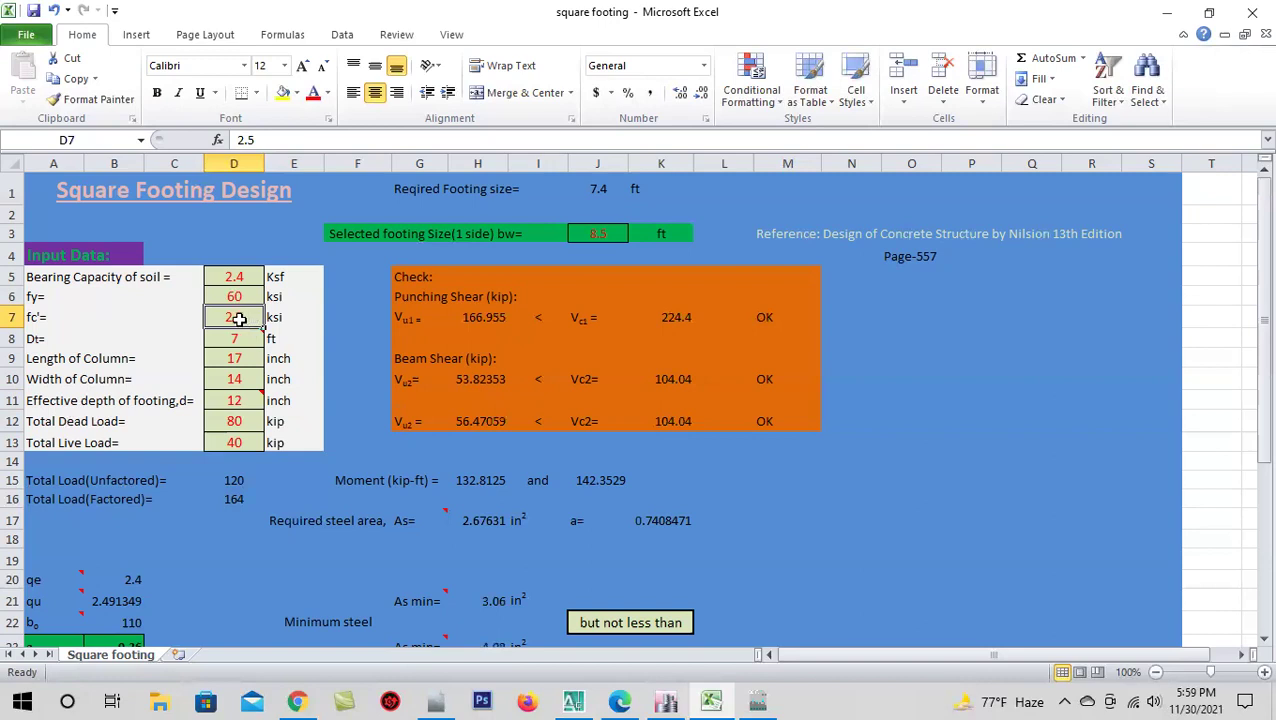
pyautogui.click(248, 400)
pyautogui.moveTo(234, 400)
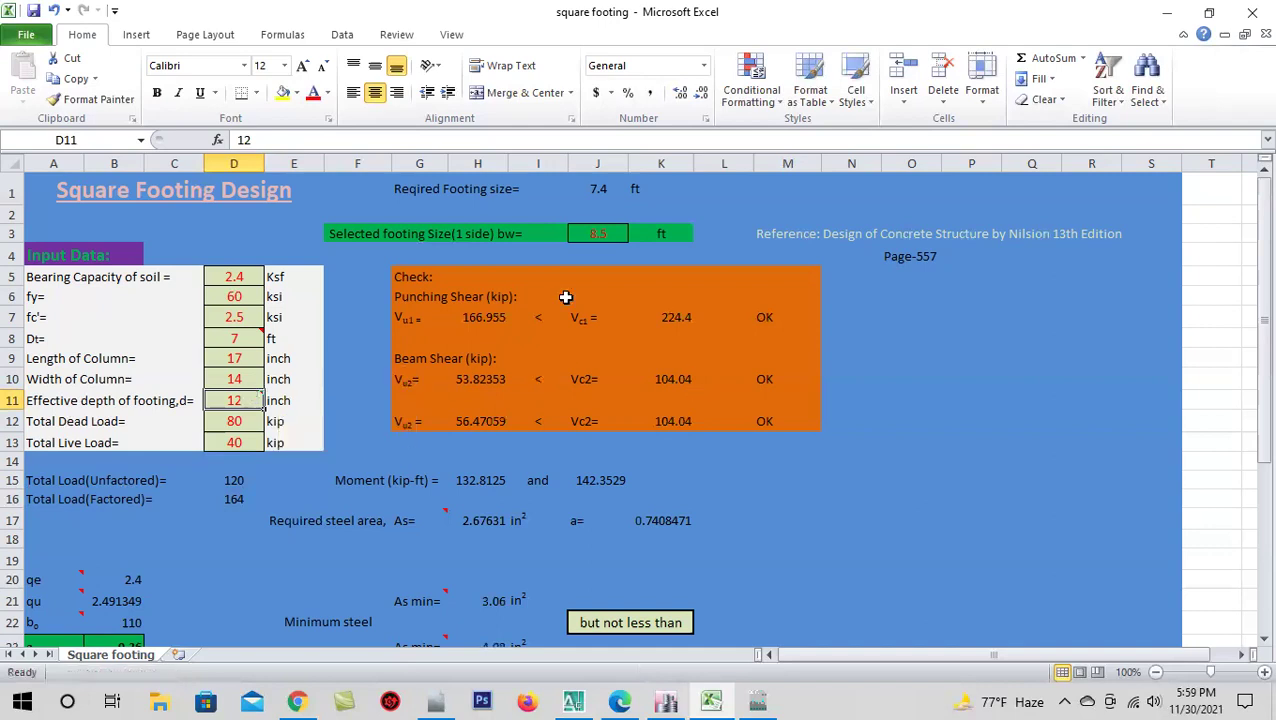
pyautogui.click(235, 505)
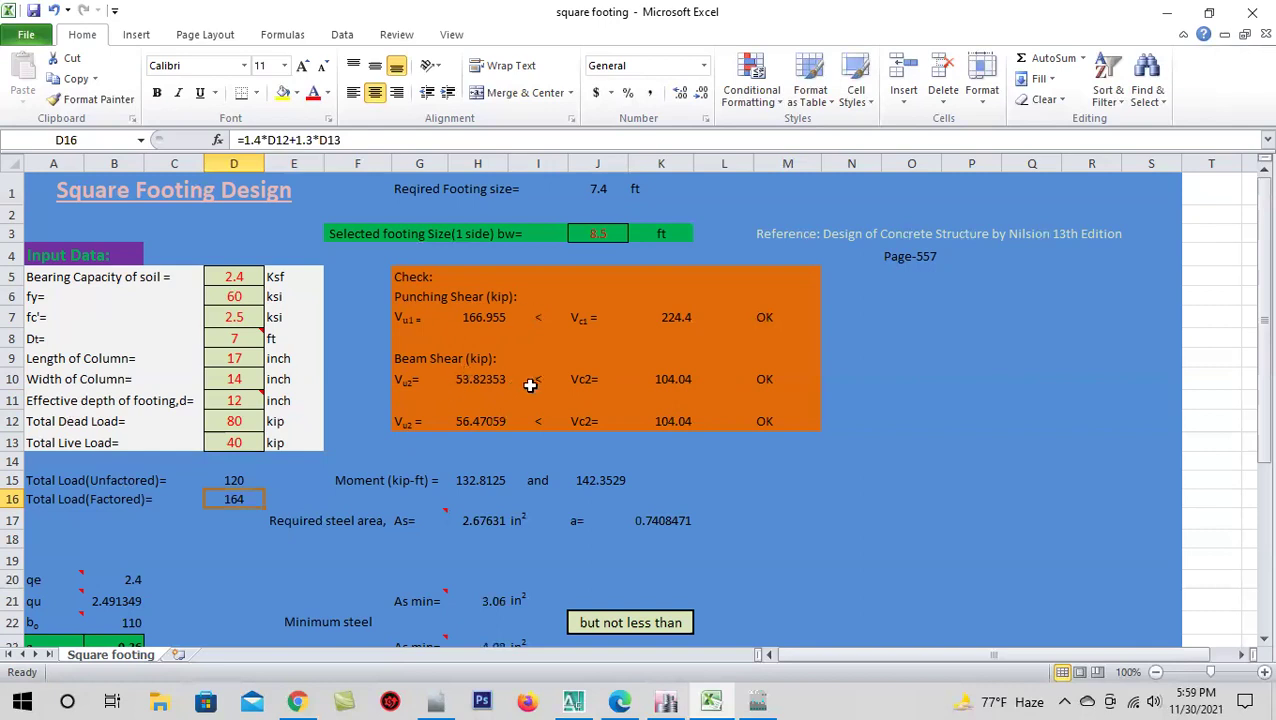
pyautogui.scroll(-1, 640, 396)
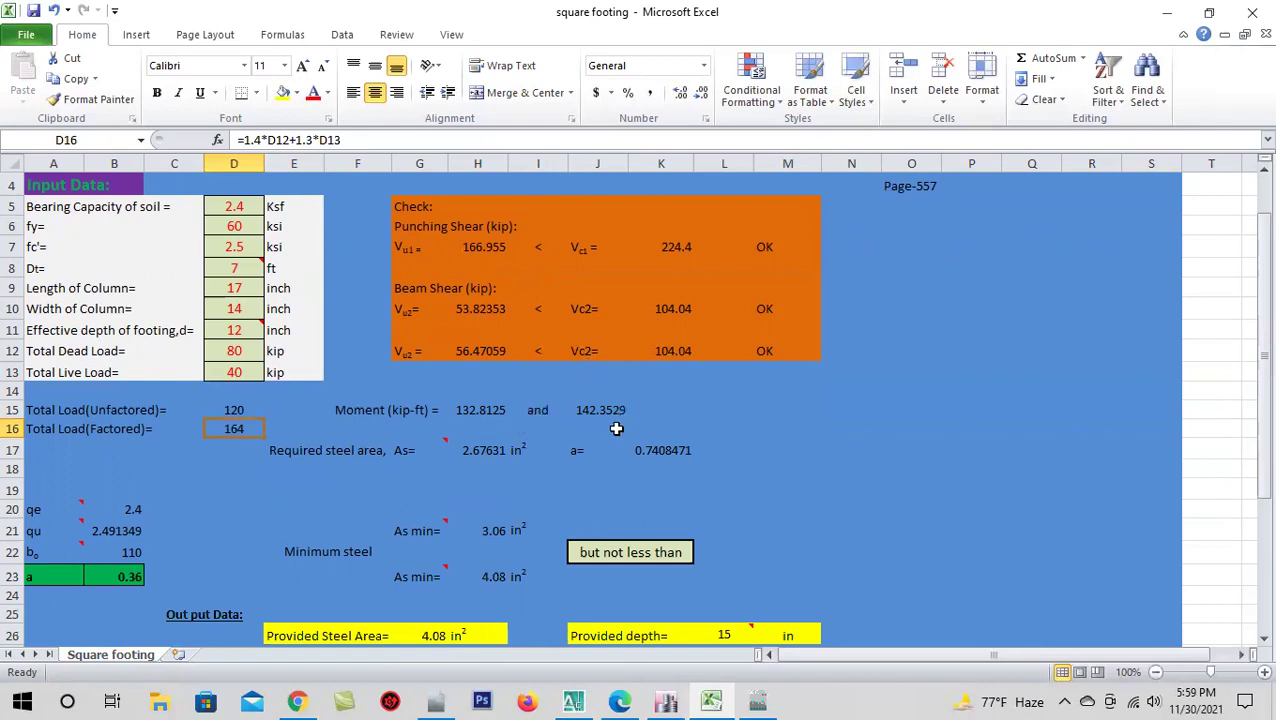
# - Inspect the minimum steel area formulas and the provided depth formula
pyautogui.scroll(-1, 572, 440)
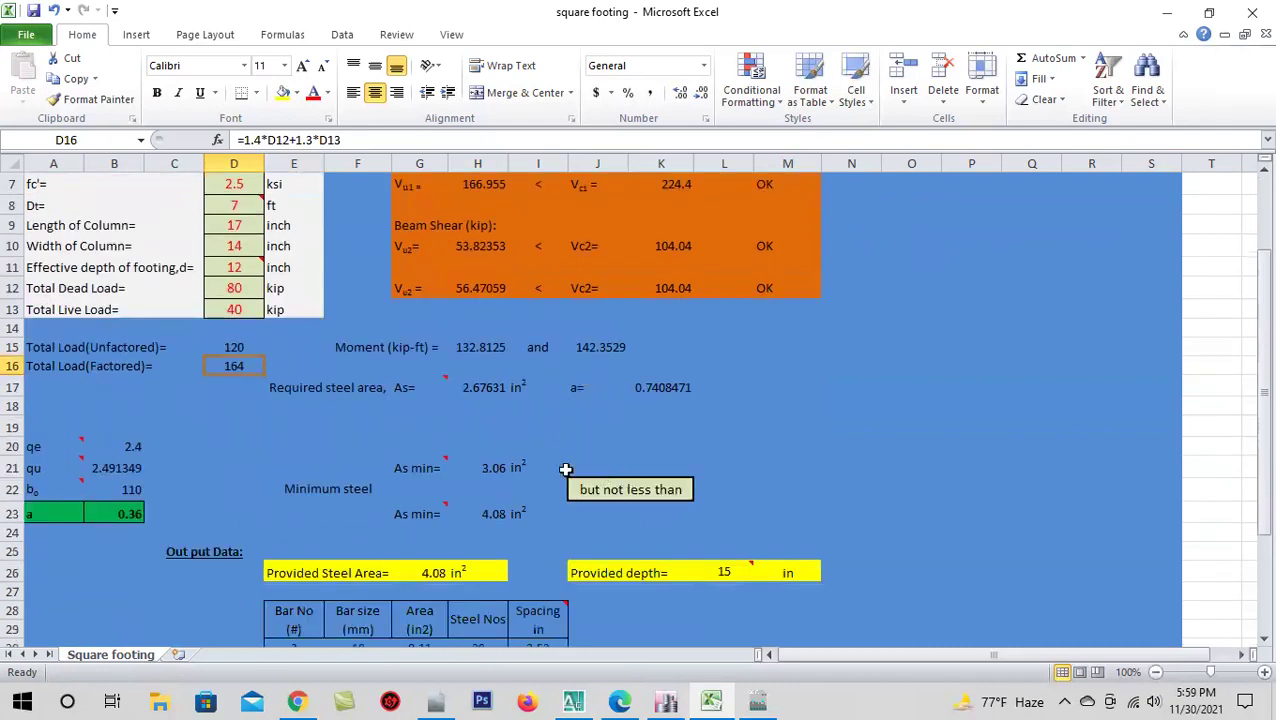
pyautogui.click(500, 466)
pyautogui.click(498, 513)
pyautogui.click(492, 470)
pyautogui.click(500, 516)
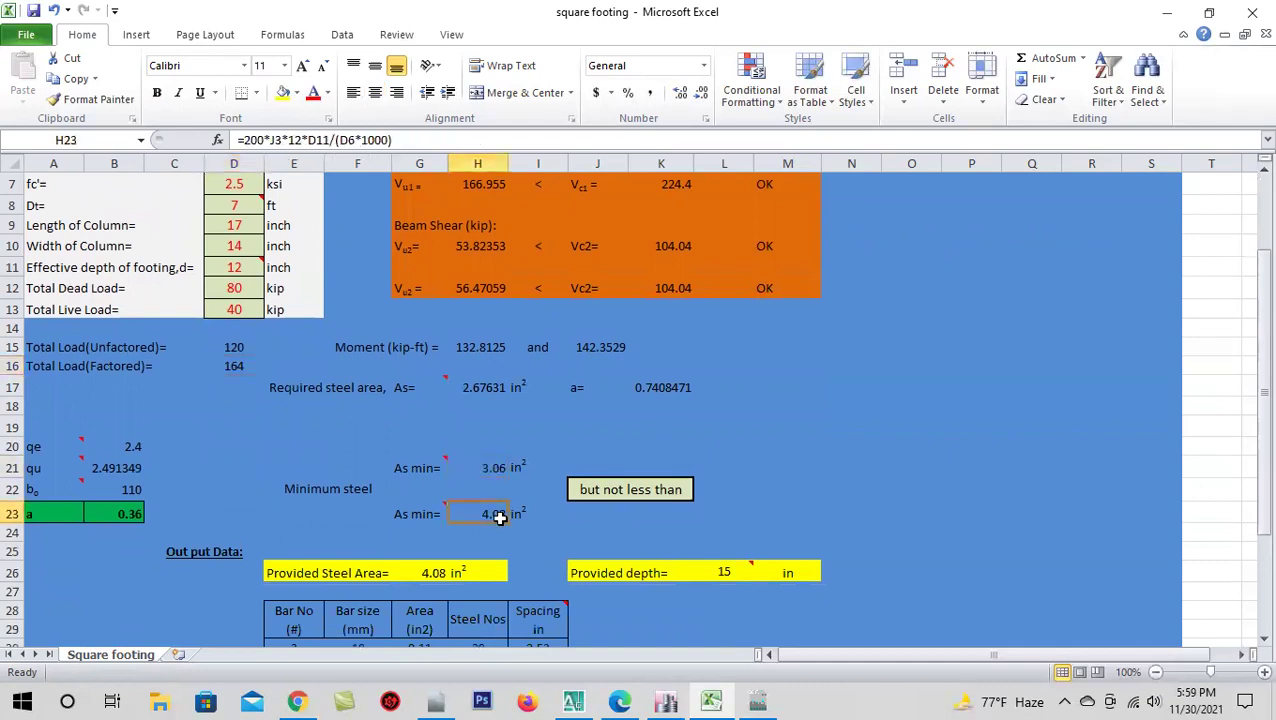
pyautogui.scroll(-2, 492, 478)
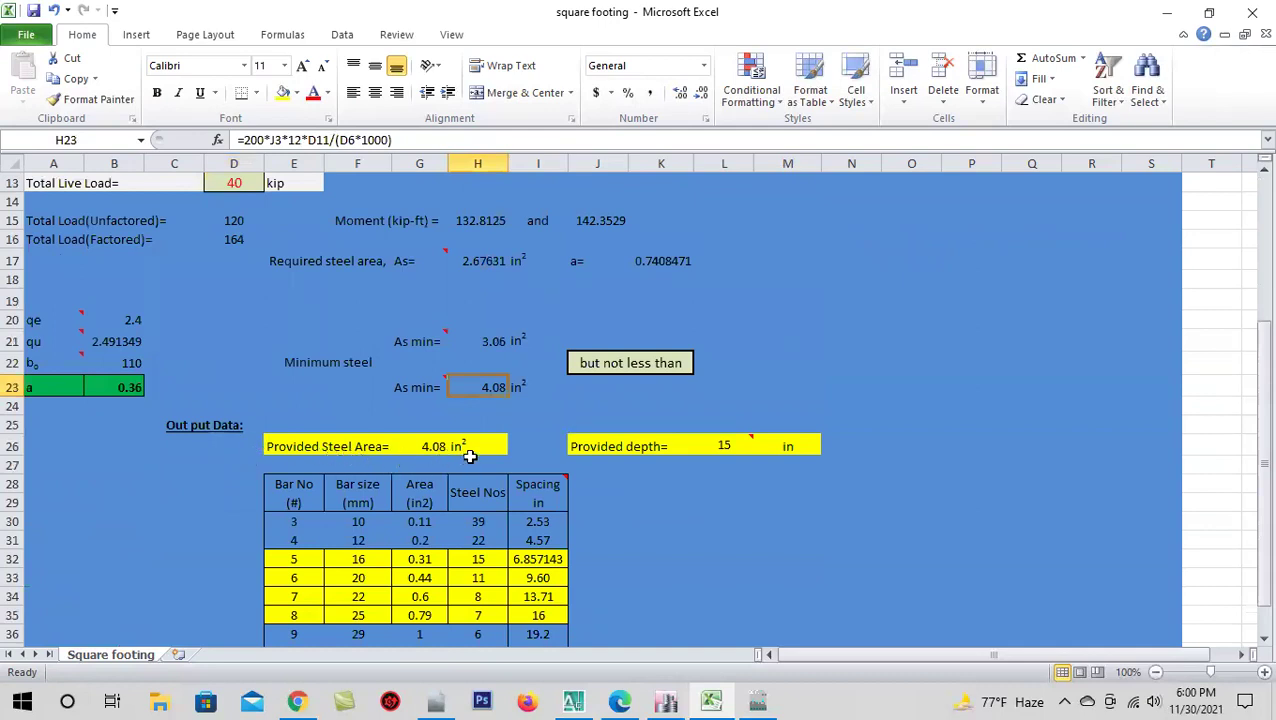
pyautogui.click(724, 450)
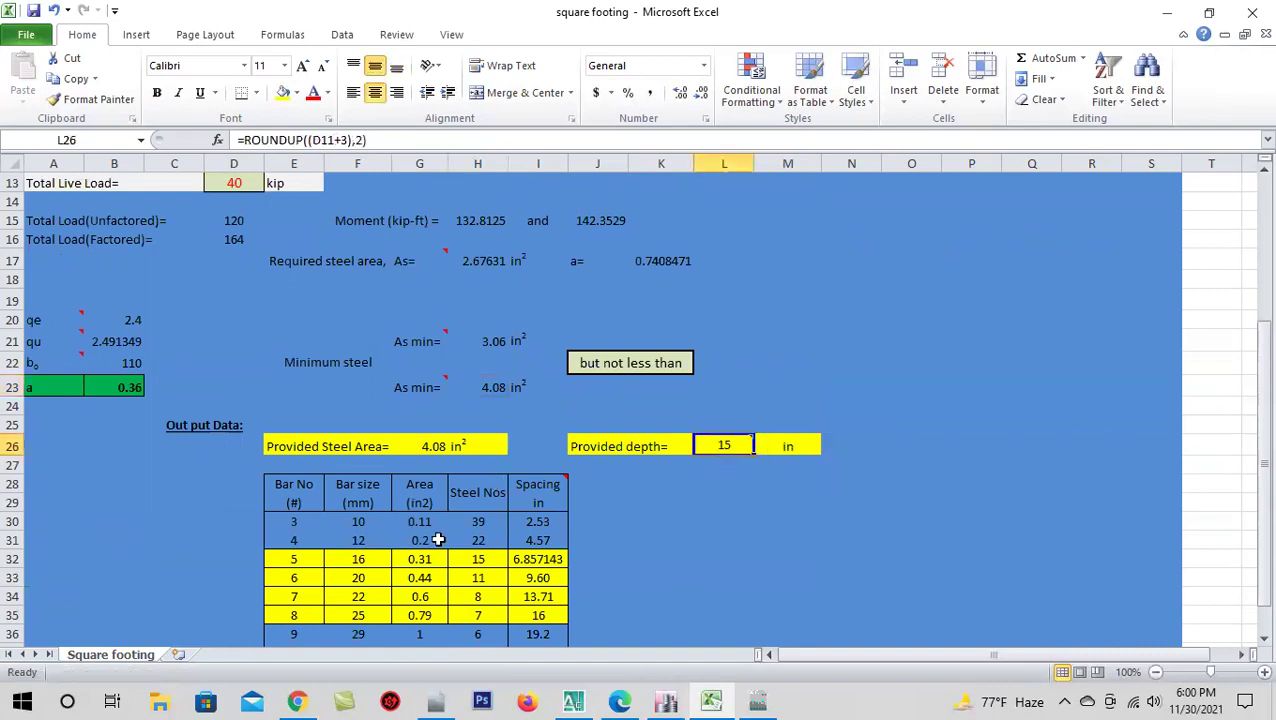
# - Inspect the bar count and spacing formulas for bar No 5 and No 6
pyautogui.scroll(-1, 590, 444)
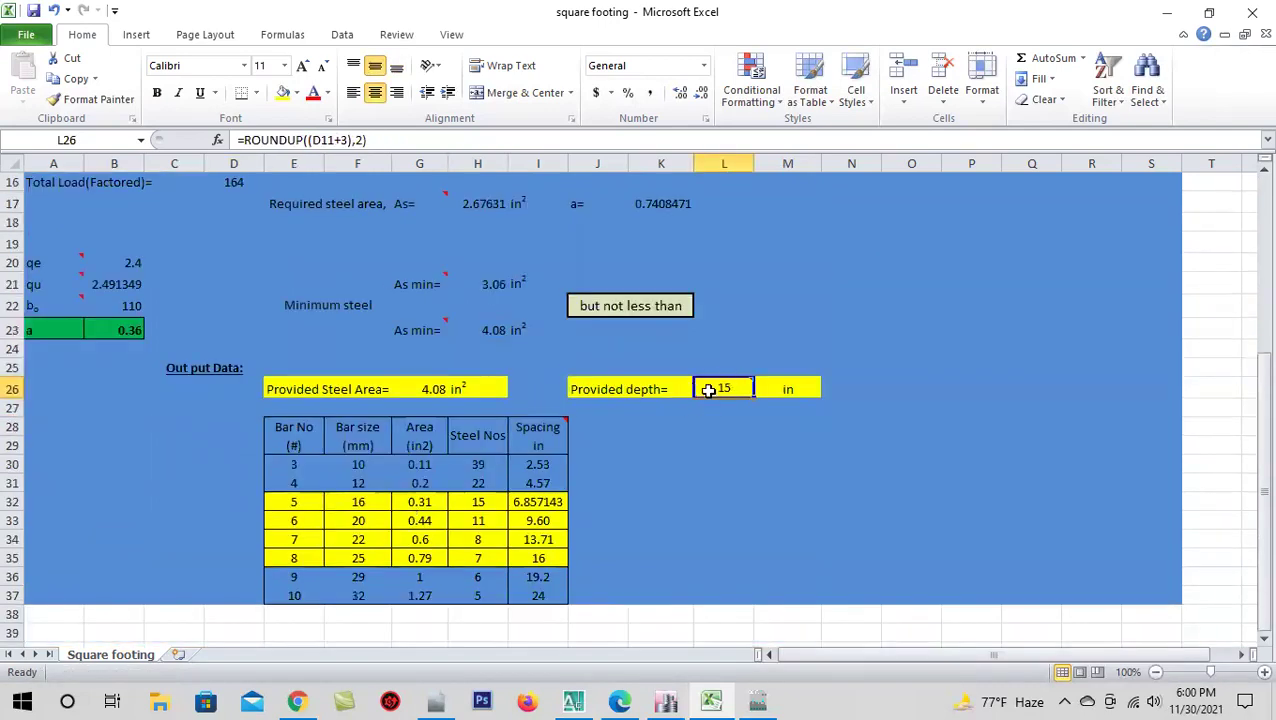
pyautogui.click(353, 503)
pyautogui.click(530, 501)
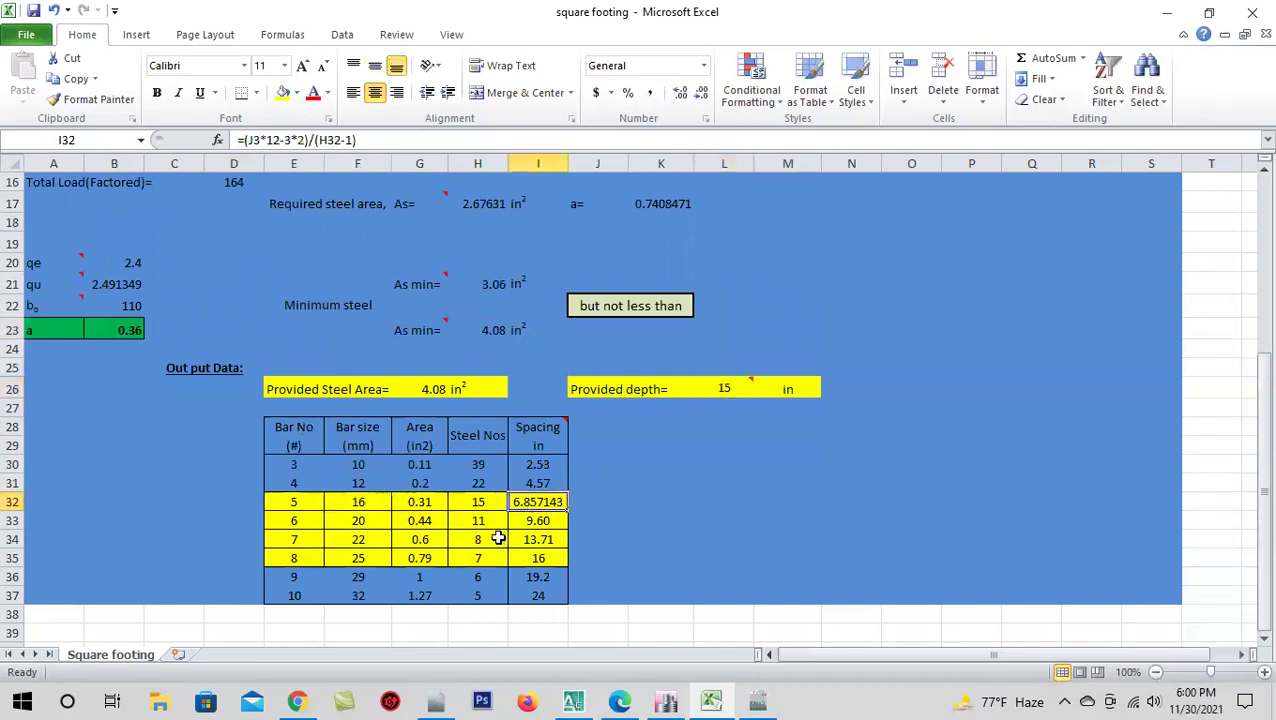
pyautogui.click(486, 501)
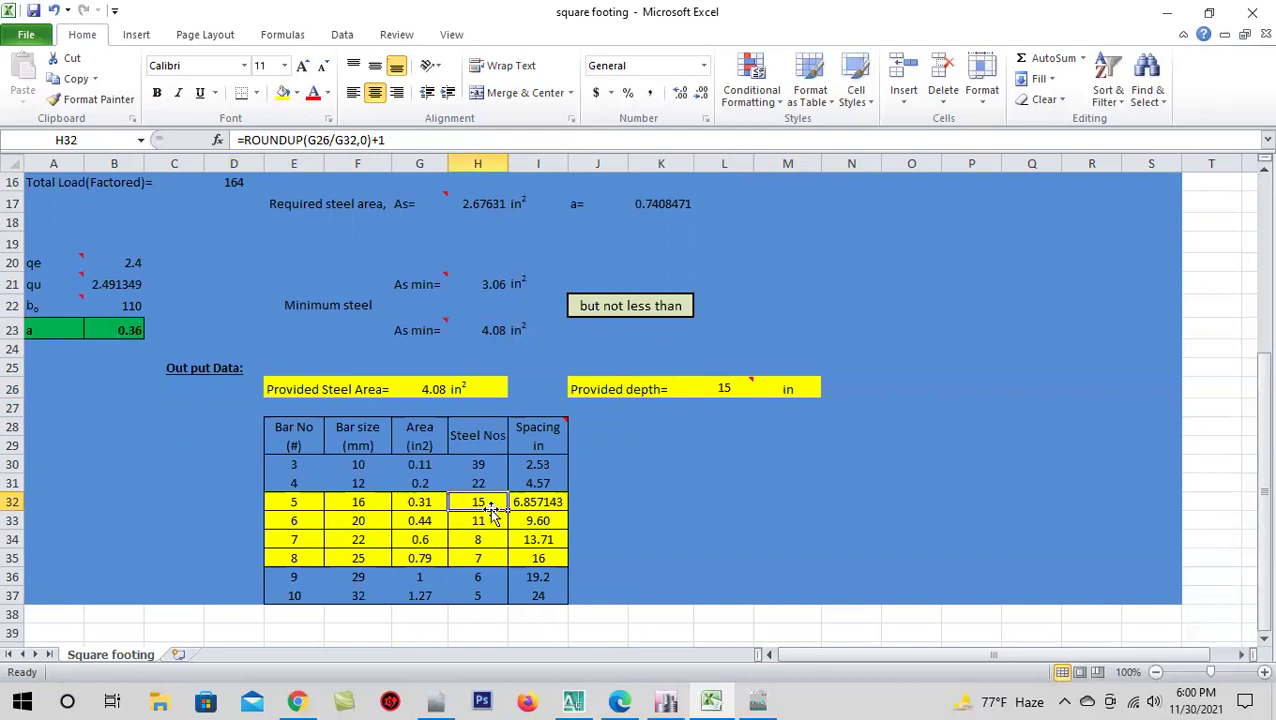
pyautogui.click(530, 500)
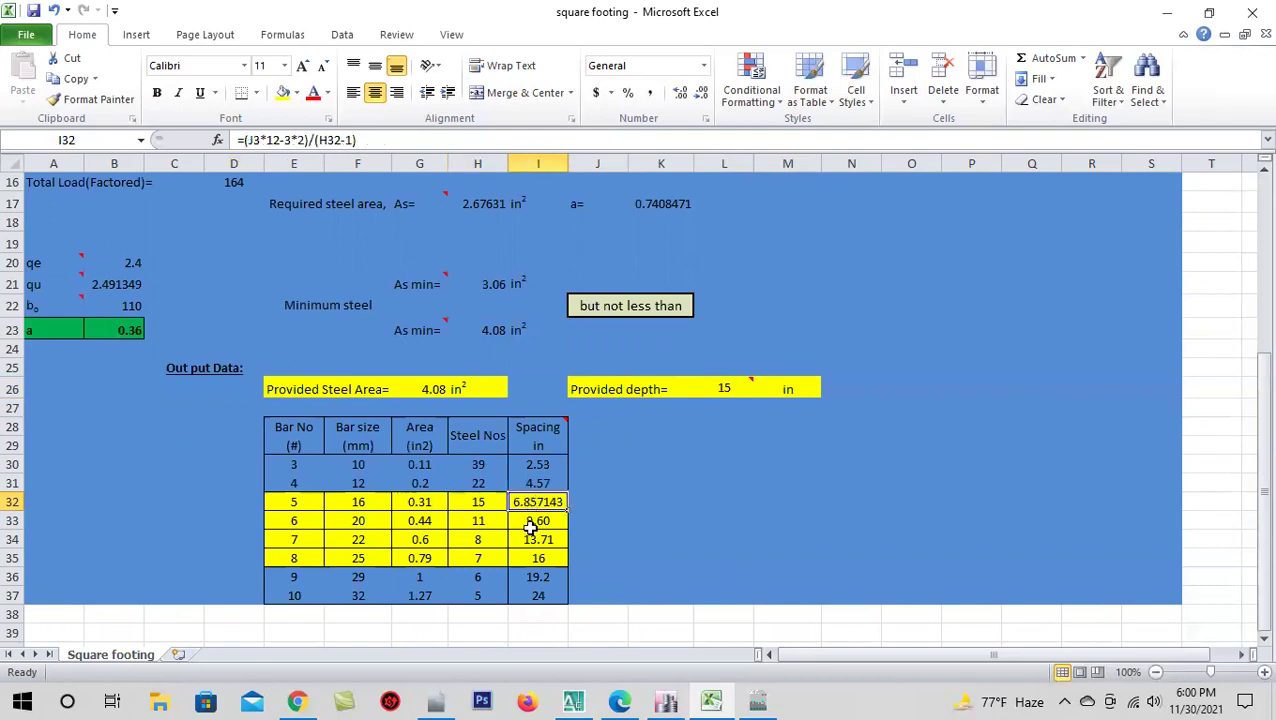
pyautogui.press('Down')
pyautogui.click(480, 502)
pyautogui.click(522, 505)
# - Inspect the punching shear capacity formula in K7, then bring the AutoCAD footing drawing forward
pyautogui.scroll(-2, 476, 496)
pyautogui.scroll(1, 476, 496)
pyautogui.scroll(1, 476, 496)
pyautogui.scroll(3, 466, 473)
pyautogui.scroll(2, 466, 473)
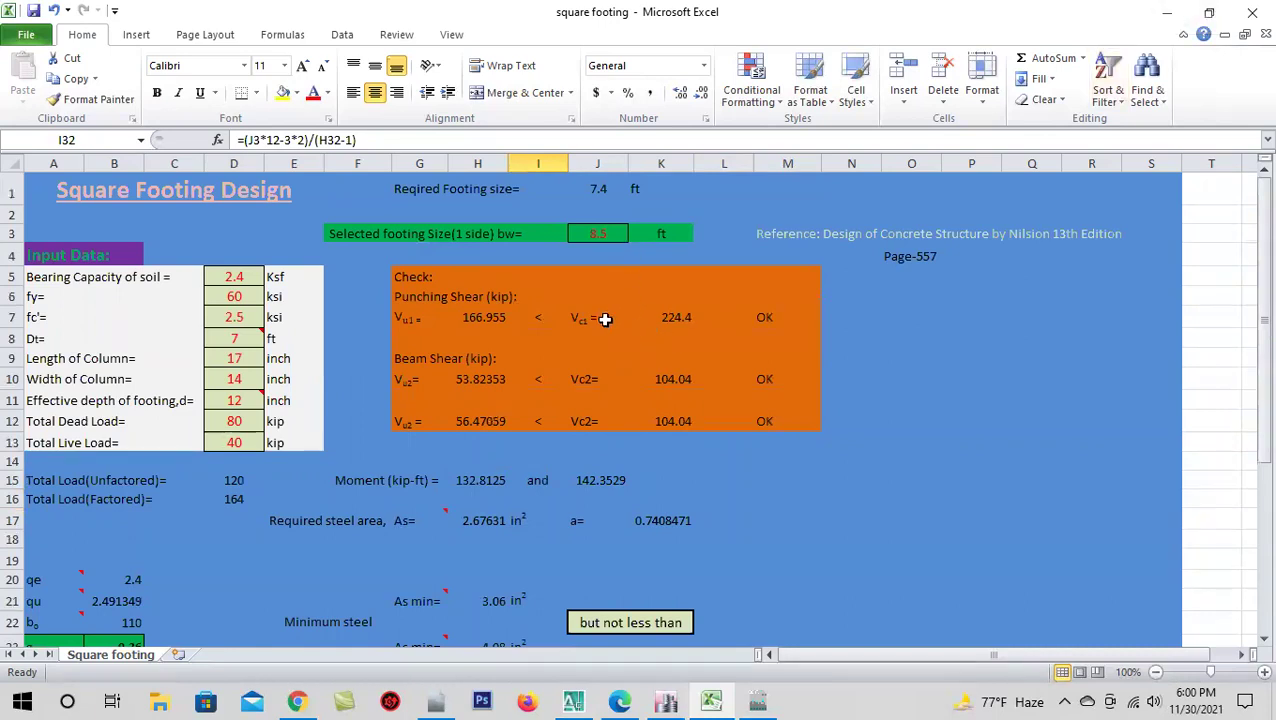
pyautogui.click(653, 318)
pyautogui.scroll(-1, 626, 358)
pyautogui.scroll(-1, 519, 432)
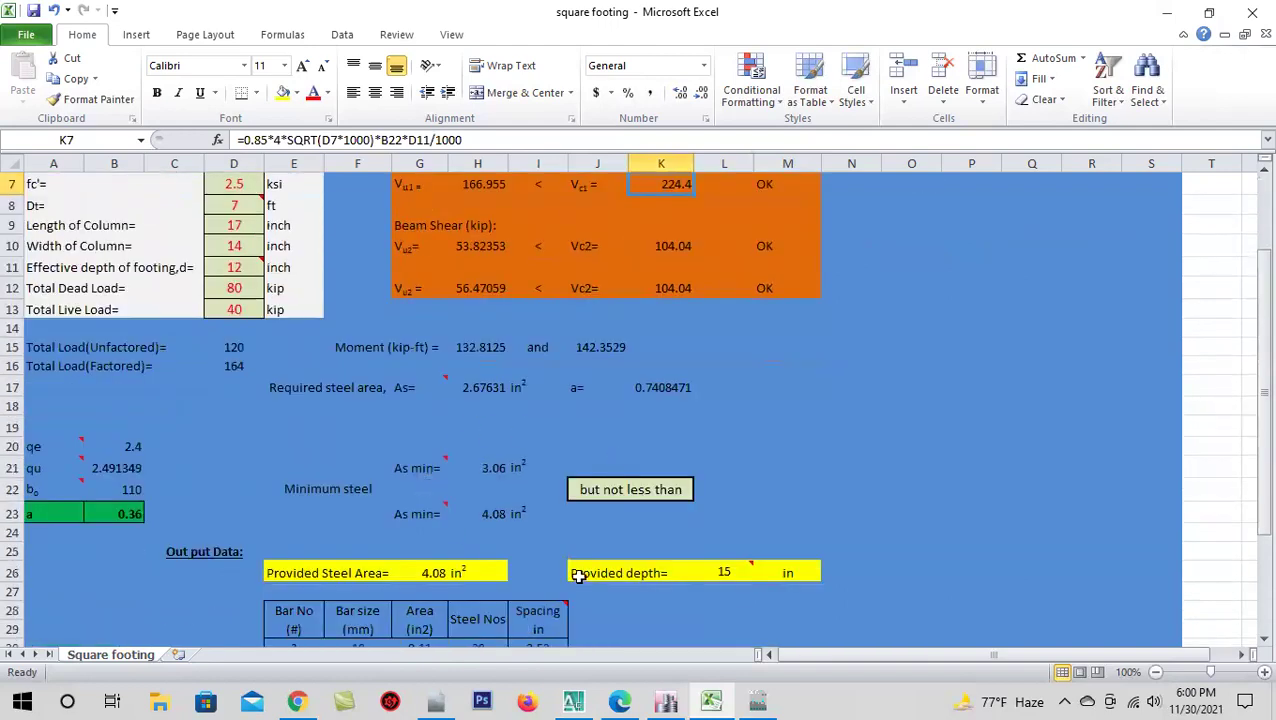
pyautogui.scroll(-2, 547, 492)
pyautogui.scroll(4, 451, 575)
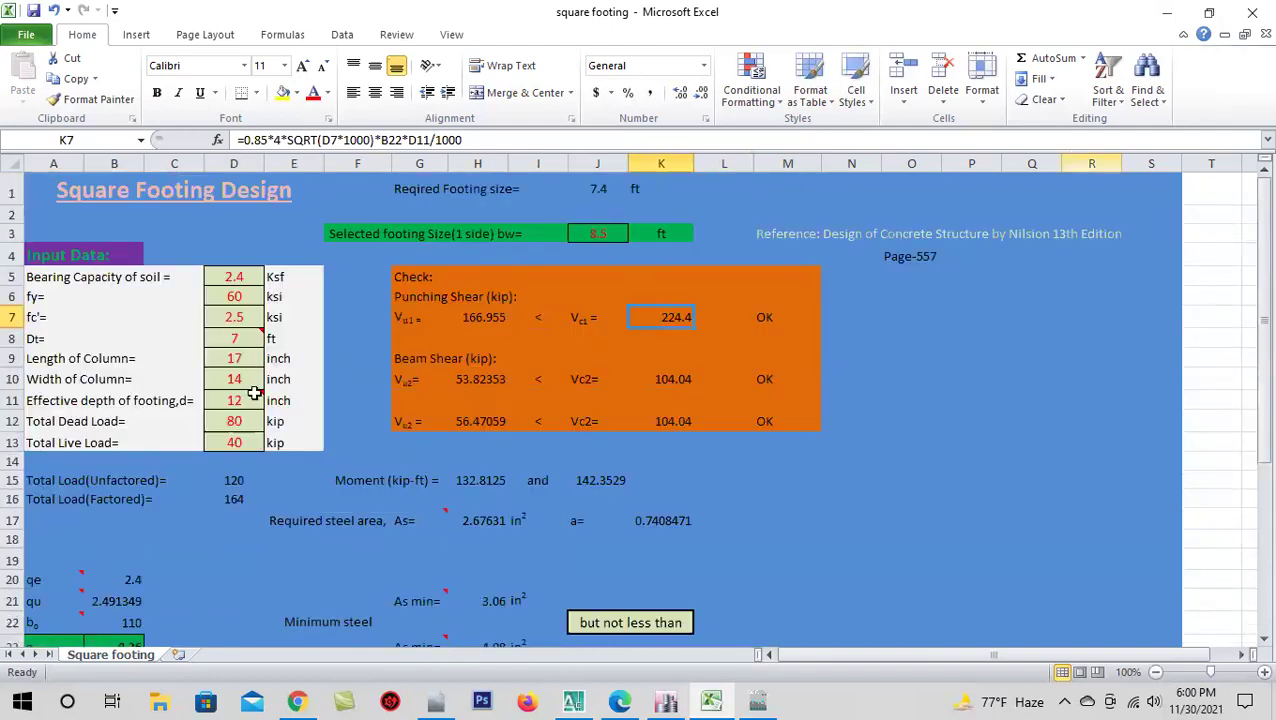
pyautogui.click(570, 655)
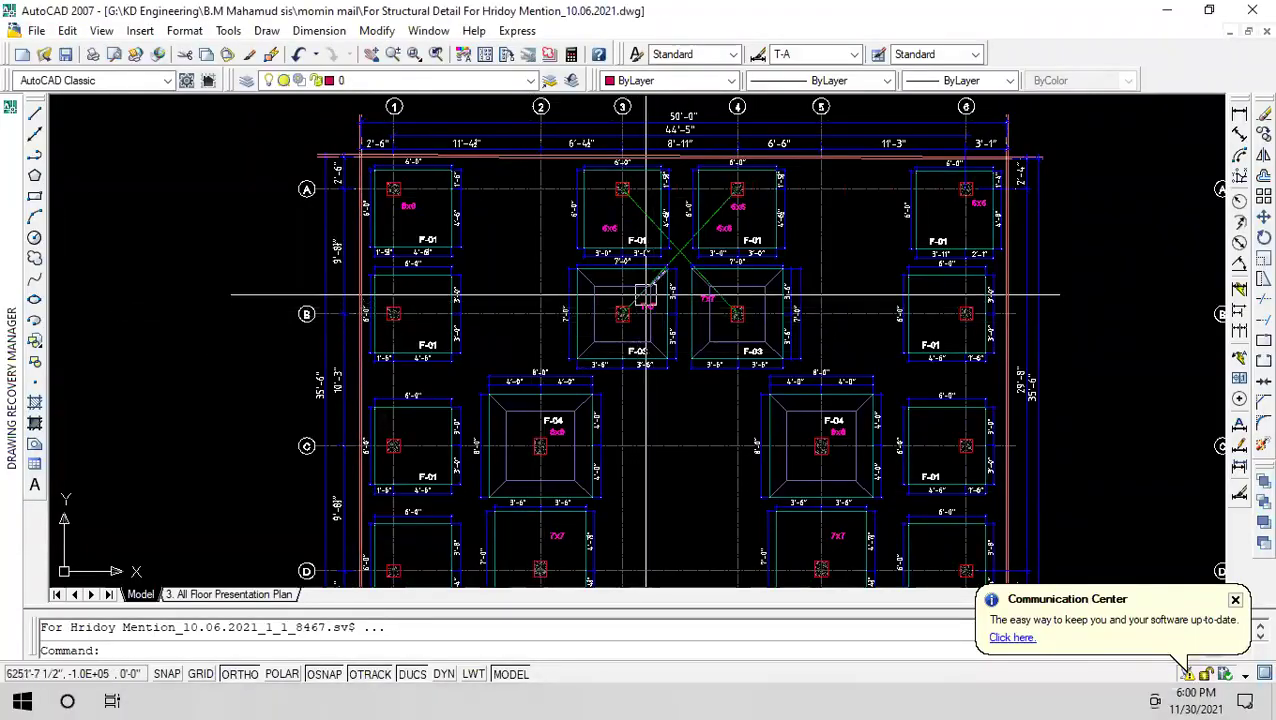
# - Zoom around the footing sections to compare their reinforcement details with the spreadsheet
pyautogui.scroll(-3, 550, 305)
pyautogui.scroll(-2, 462, 233)
pyautogui.scroll(2, 200, 420)
pyautogui.scroll(2, 200, 420)
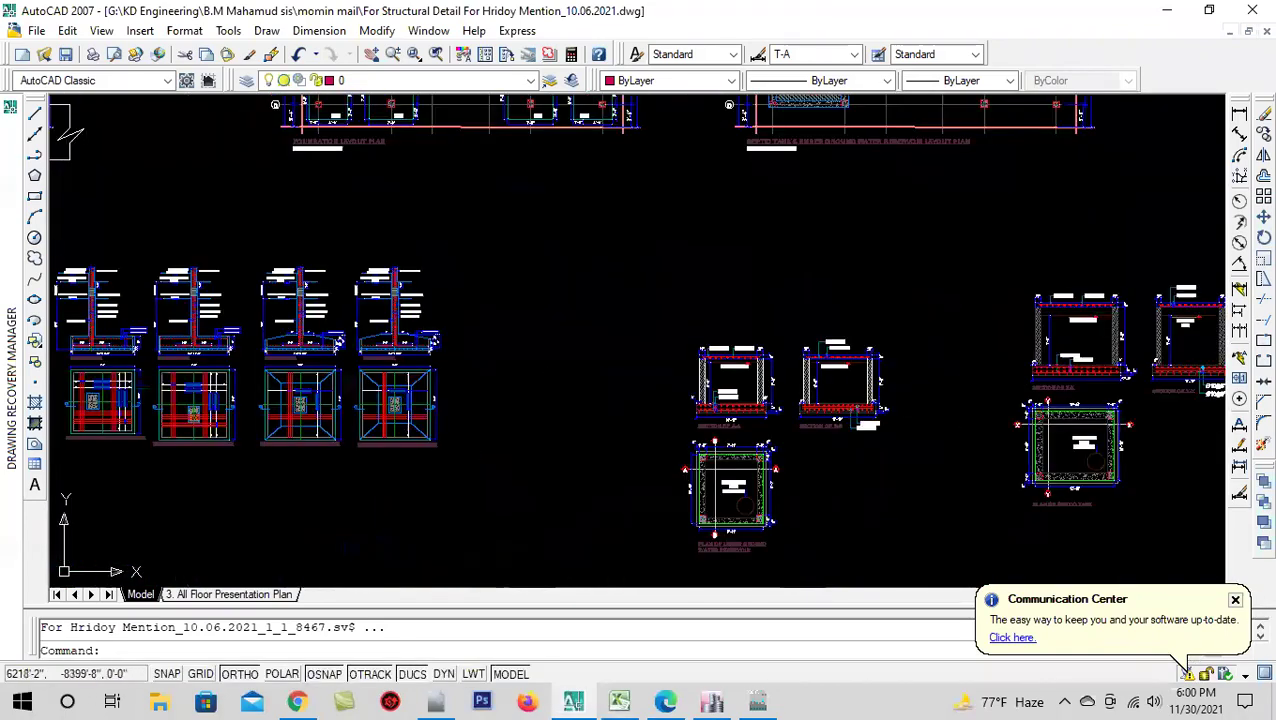
pyautogui.scroll(3, 250, 330)
pyautogui.scroll(3, 250, 330)
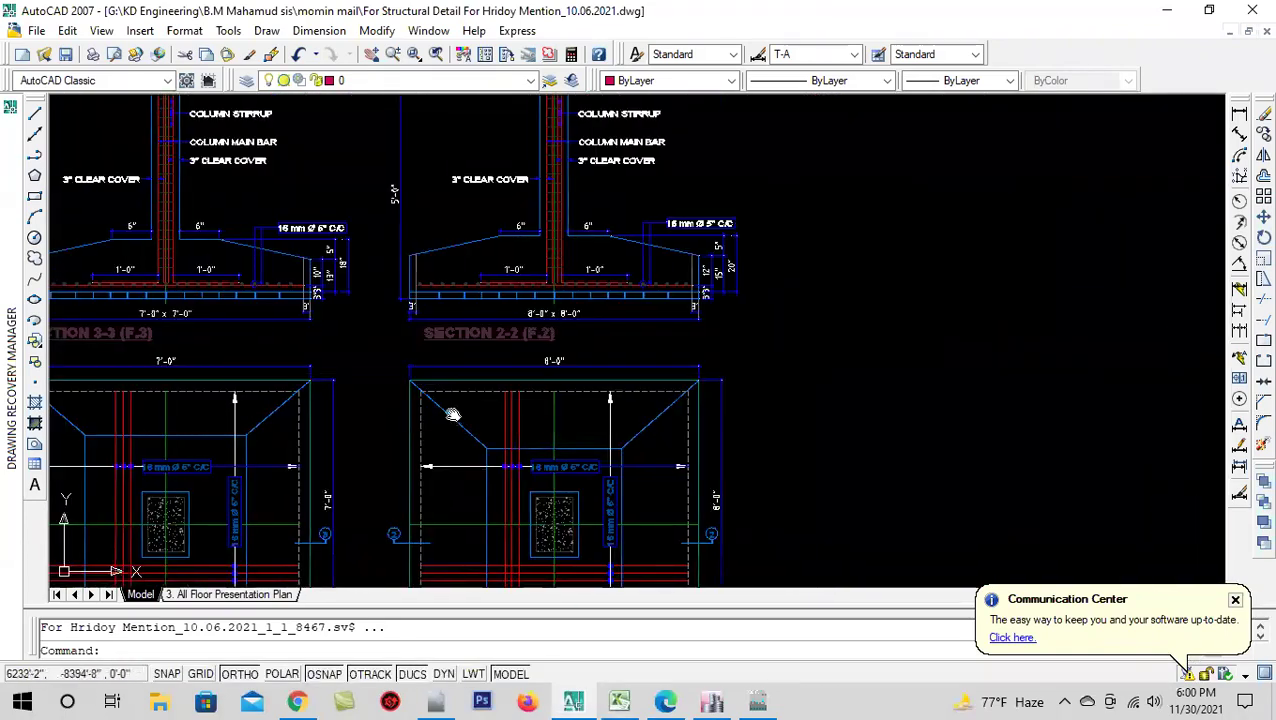
pyautogui.scroll(2, 250, 330)
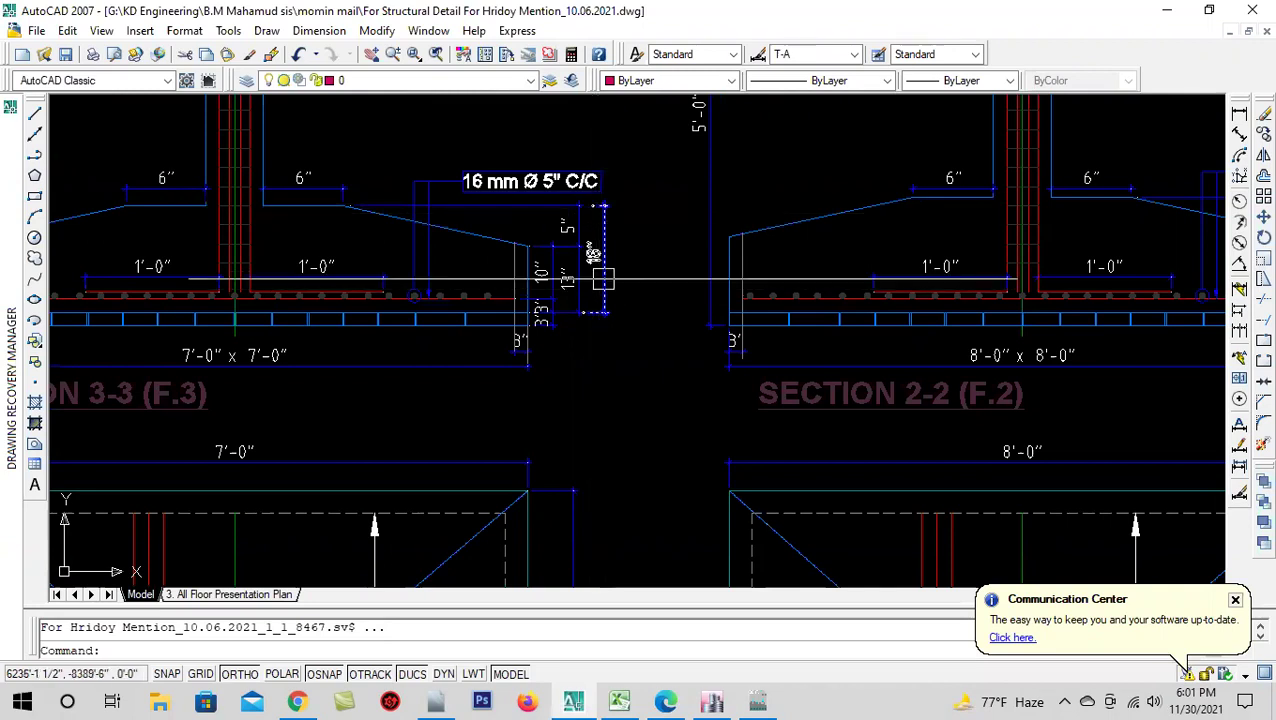
pyautogui.scroll(-2, 647, 321)
pyautogui.scroll(-3, 649, 330)
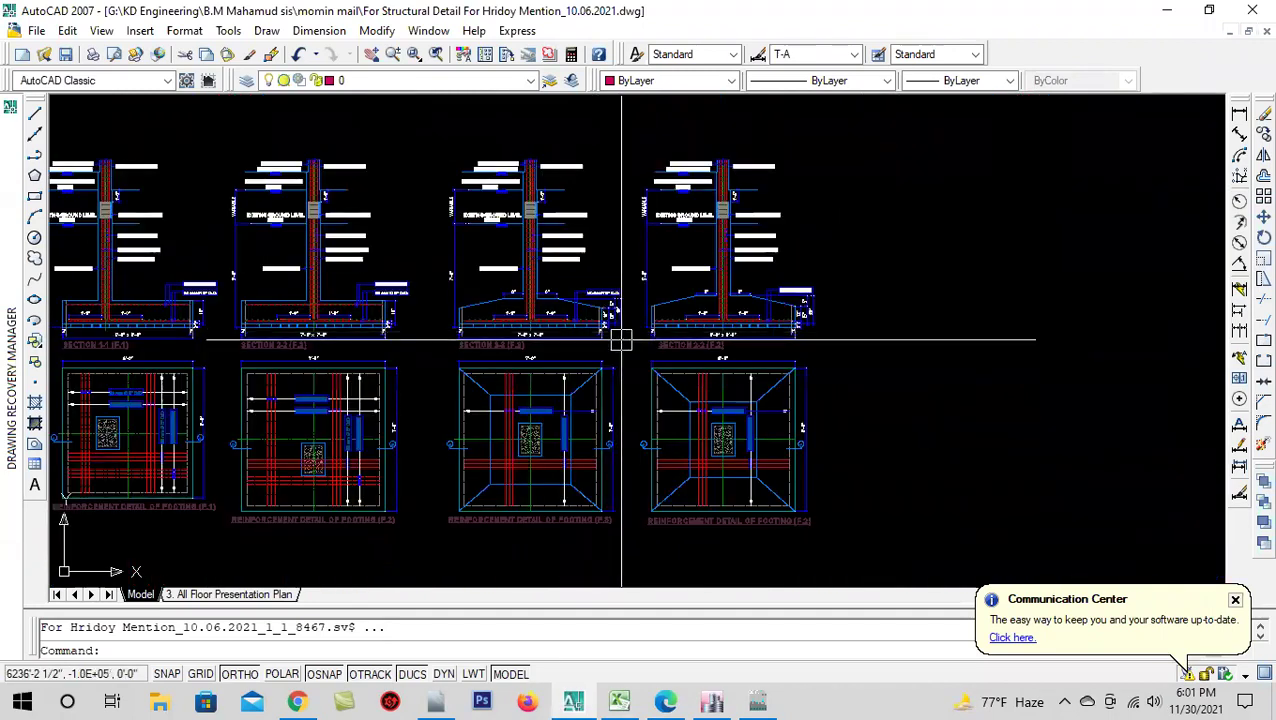
pyautogui.scroll(2, 600, 312)
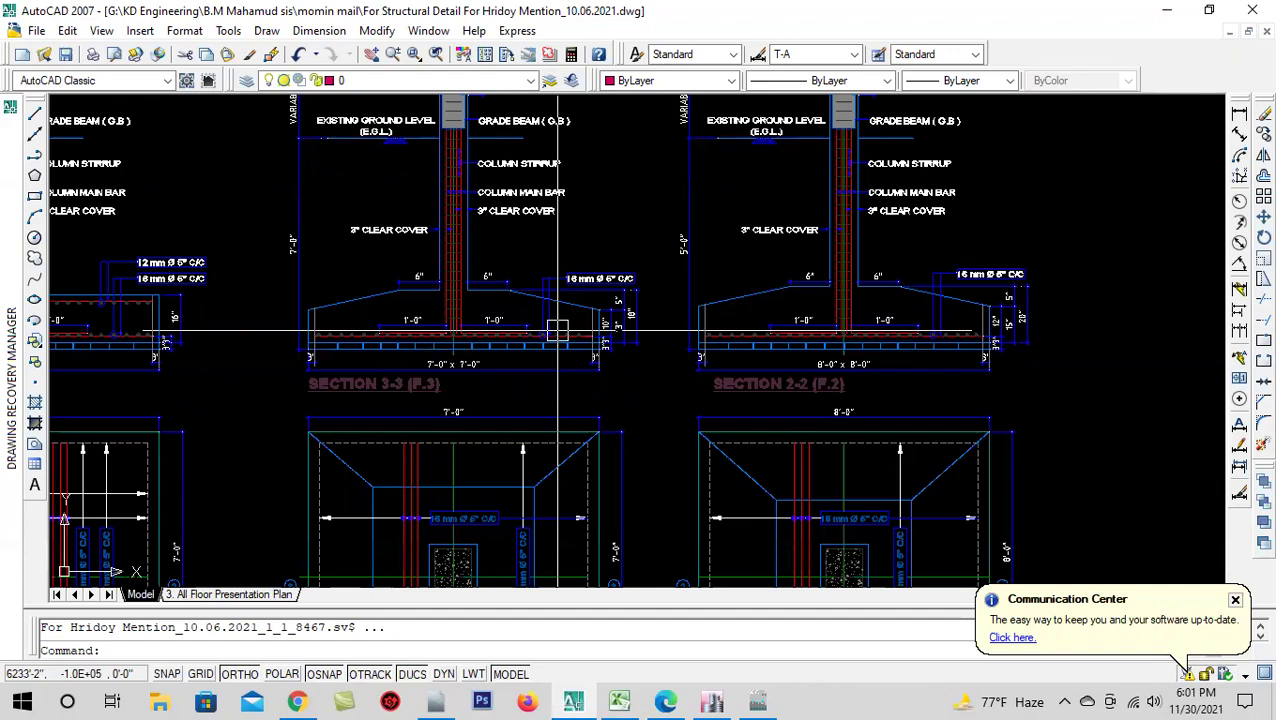
pyautogui.scroll(-4, 540, 330)
pyautogui.scroll(3, 450, 320)
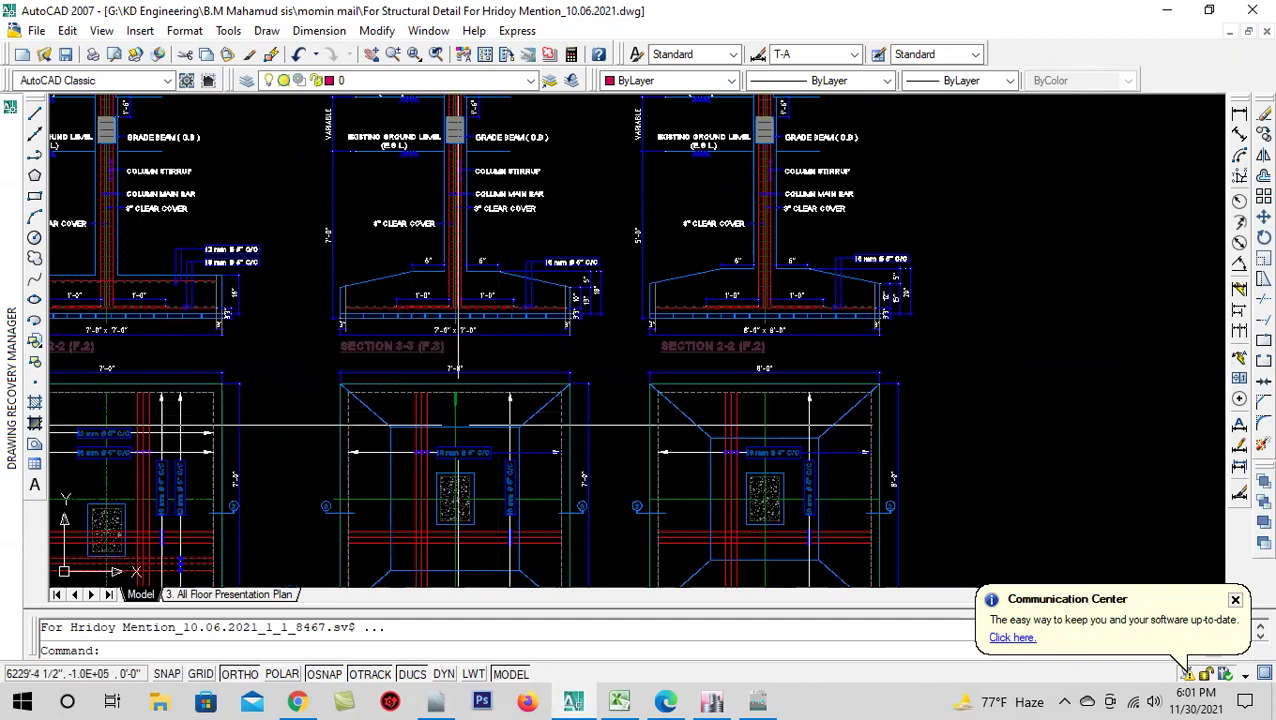
pyautogui.scroll(-5, 490, 440)
pyautogui.scroll(3, 473, 483)
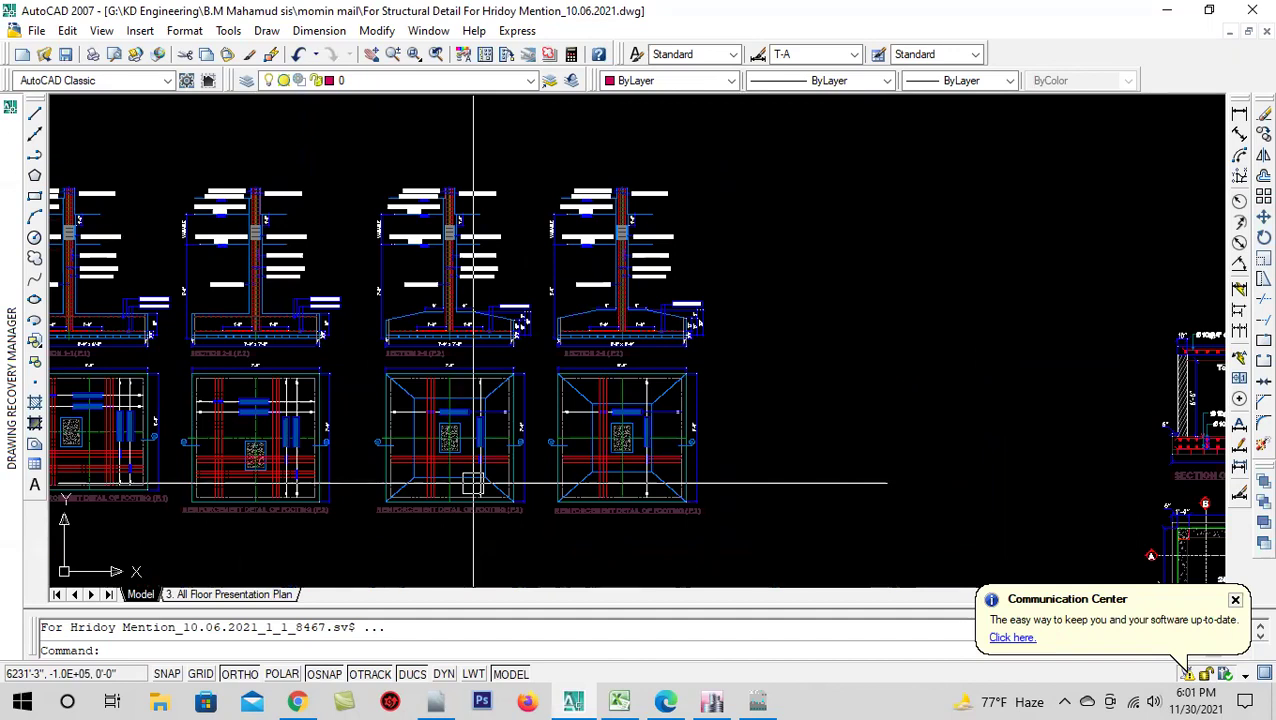
# - Save the footing detail drawing and switch back to the square footing spreadsheet
pyautogui.click(64, 56)
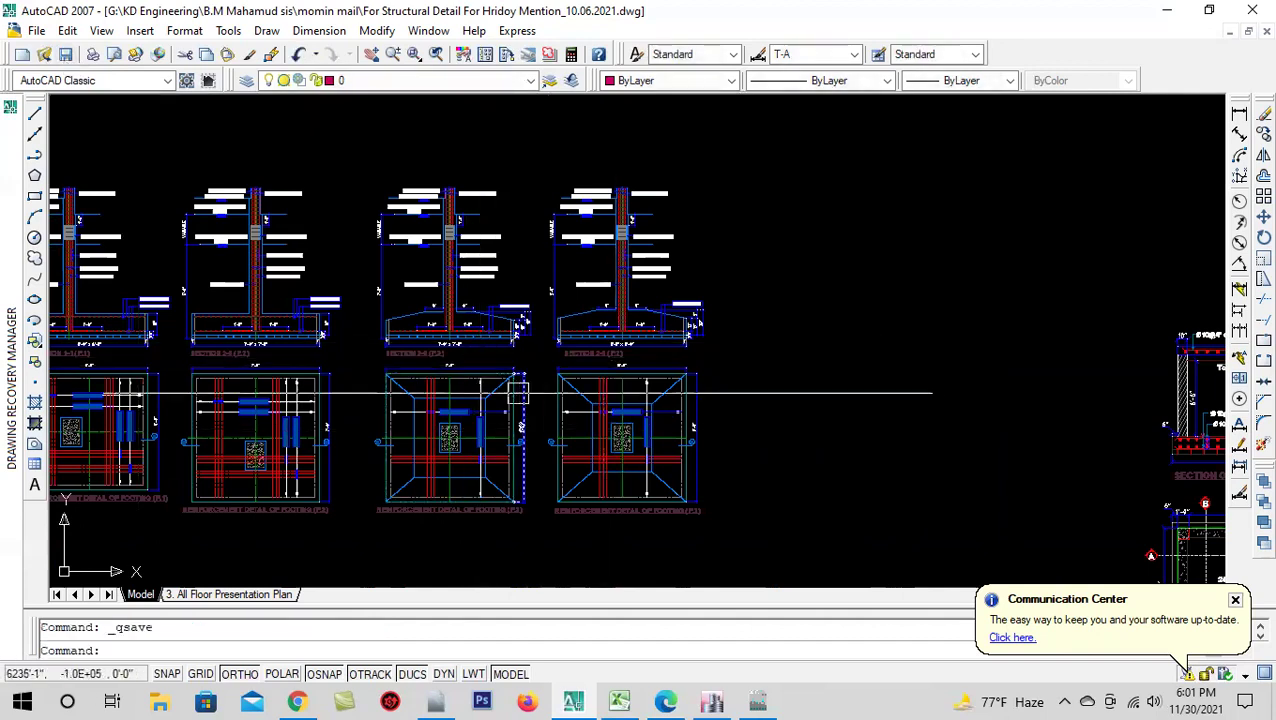
pyautogui.scroll(3, 447, 350)
pyautogui.scroll(-3, 447, 350)
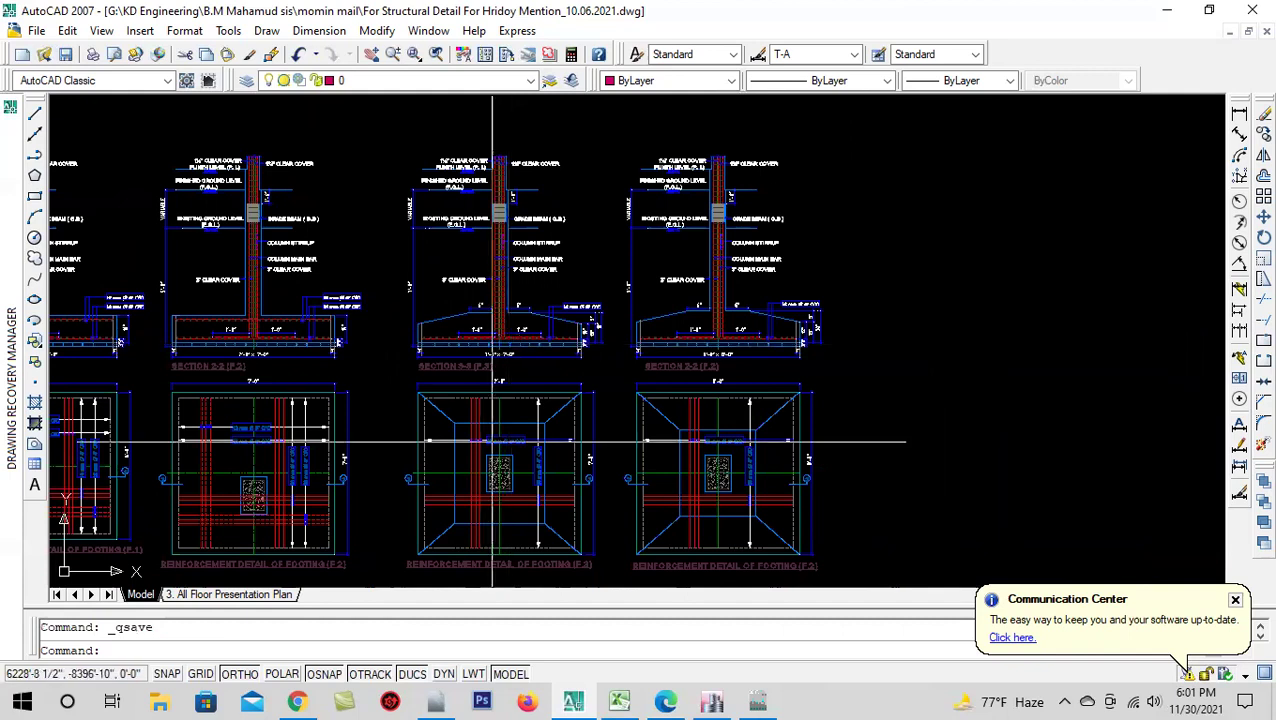
pyautogui.scroll(2, 522, 376)
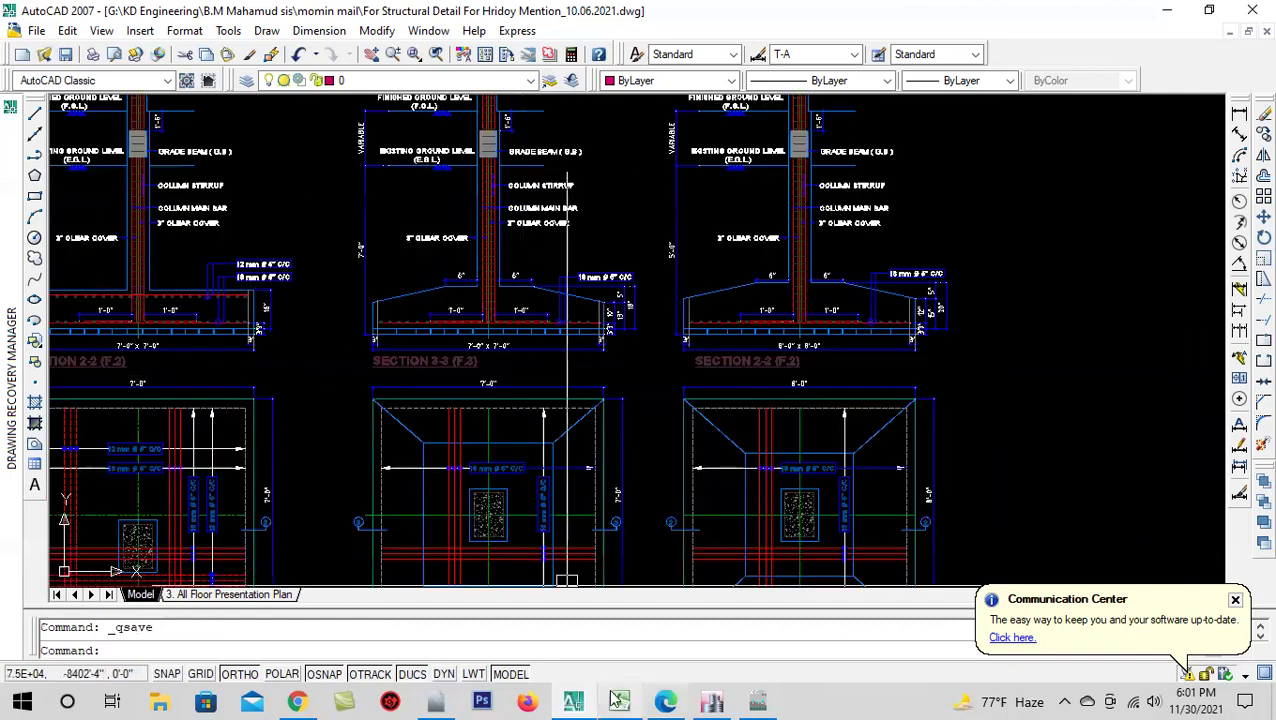
pyautogui.moveTo(619, 700)
pyautogui.click(609, 662)
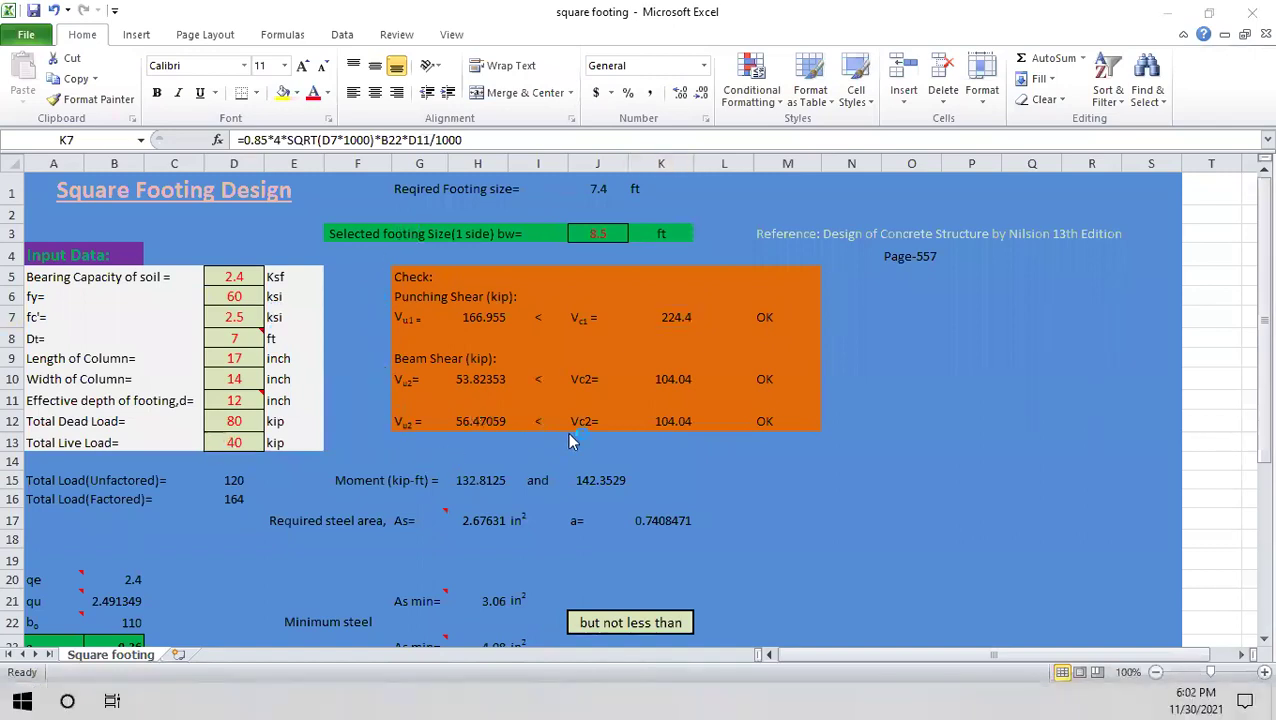
# - Inspect the beam shear capacity formula in K12
pyautogui.scroll(-3, 627, 515)
pyautogui.scroll(3, 620, 512)
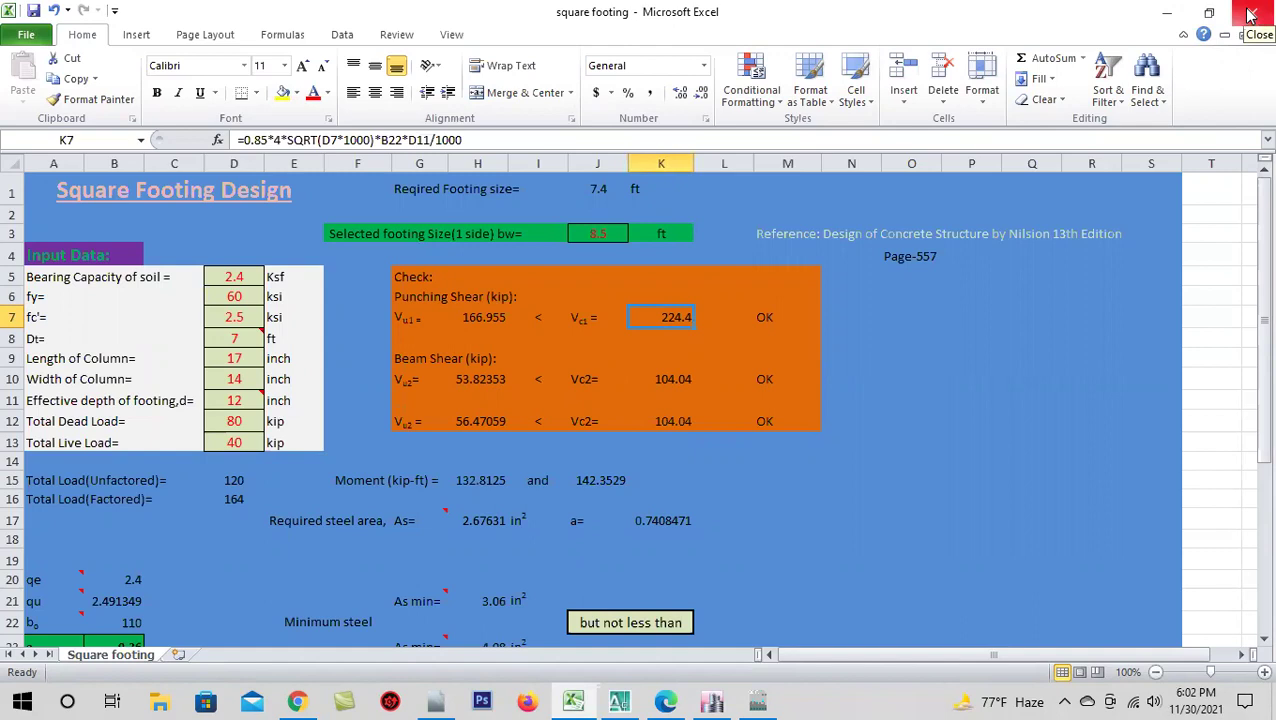
pyautogui.click(660, 383)
pyautogui.click(672, 317)
pyautogui.click(672, 421)
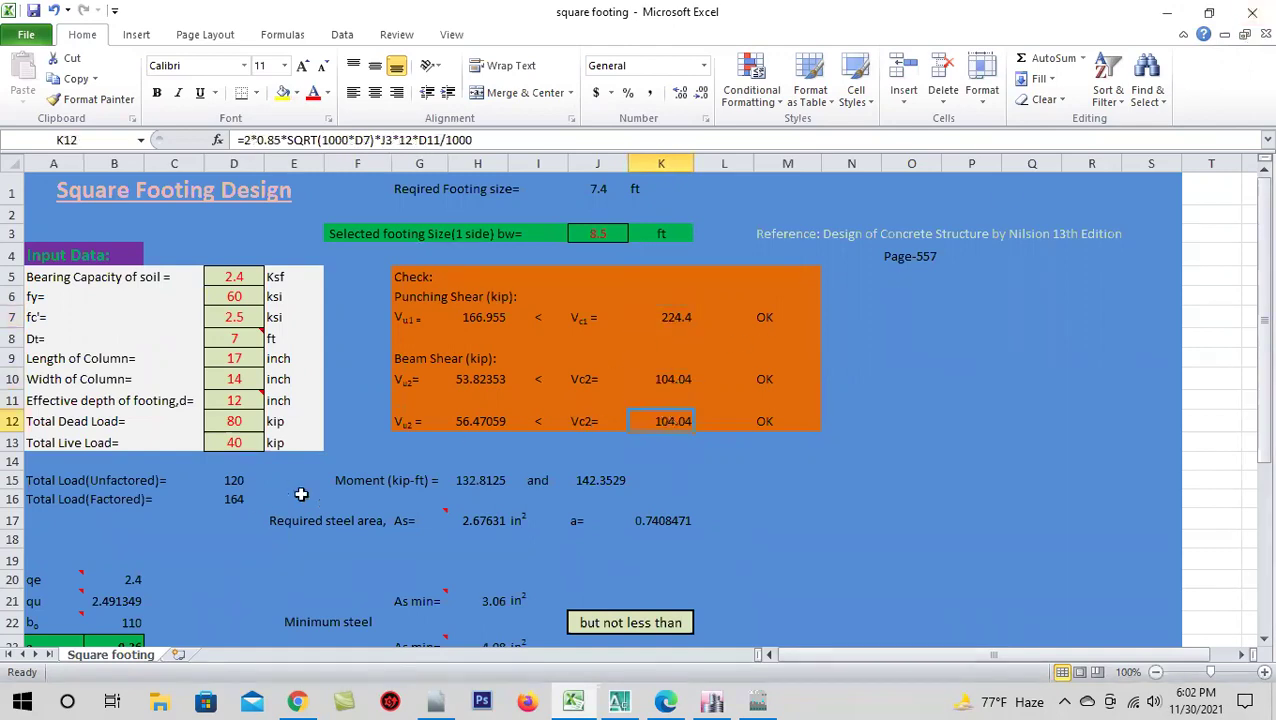
pyautogui.scroll(-2, 308, 445)
pyautogui.scroll(2, 308, 445)
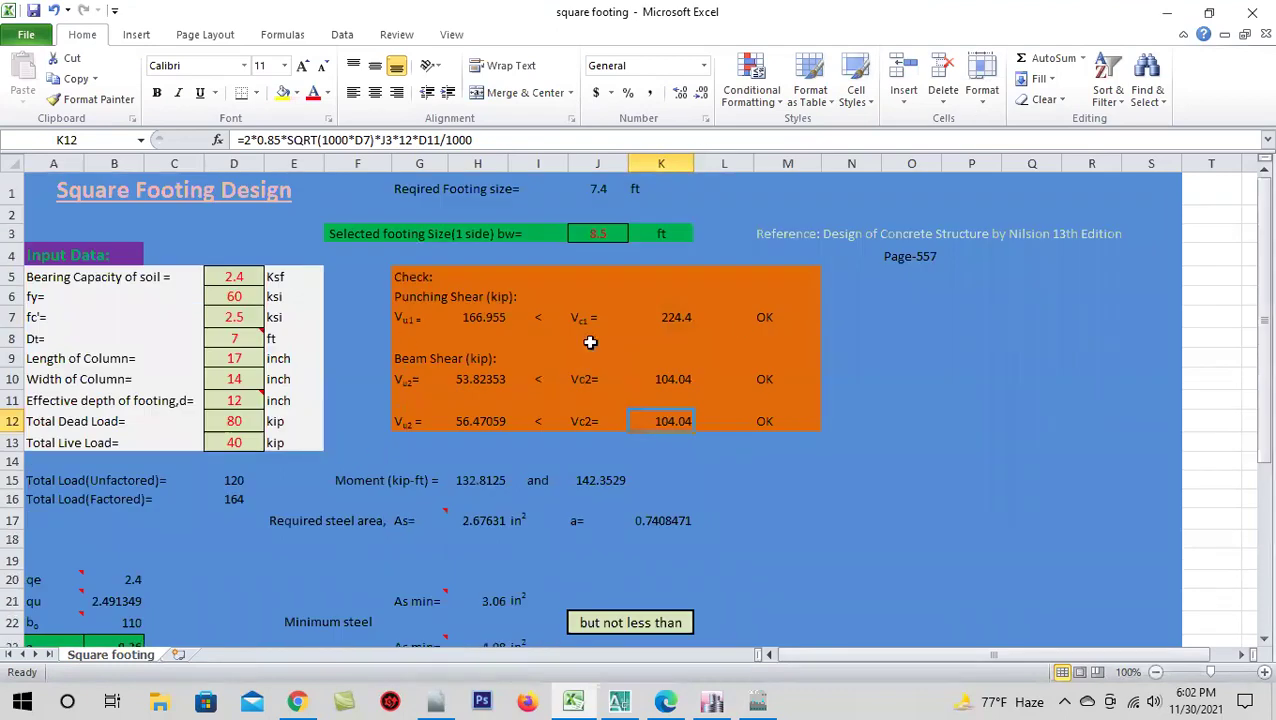
# - Close the workbook saving its changes, then quit AutoCAD saving the drawing
pyautogui.click(1250, 16)
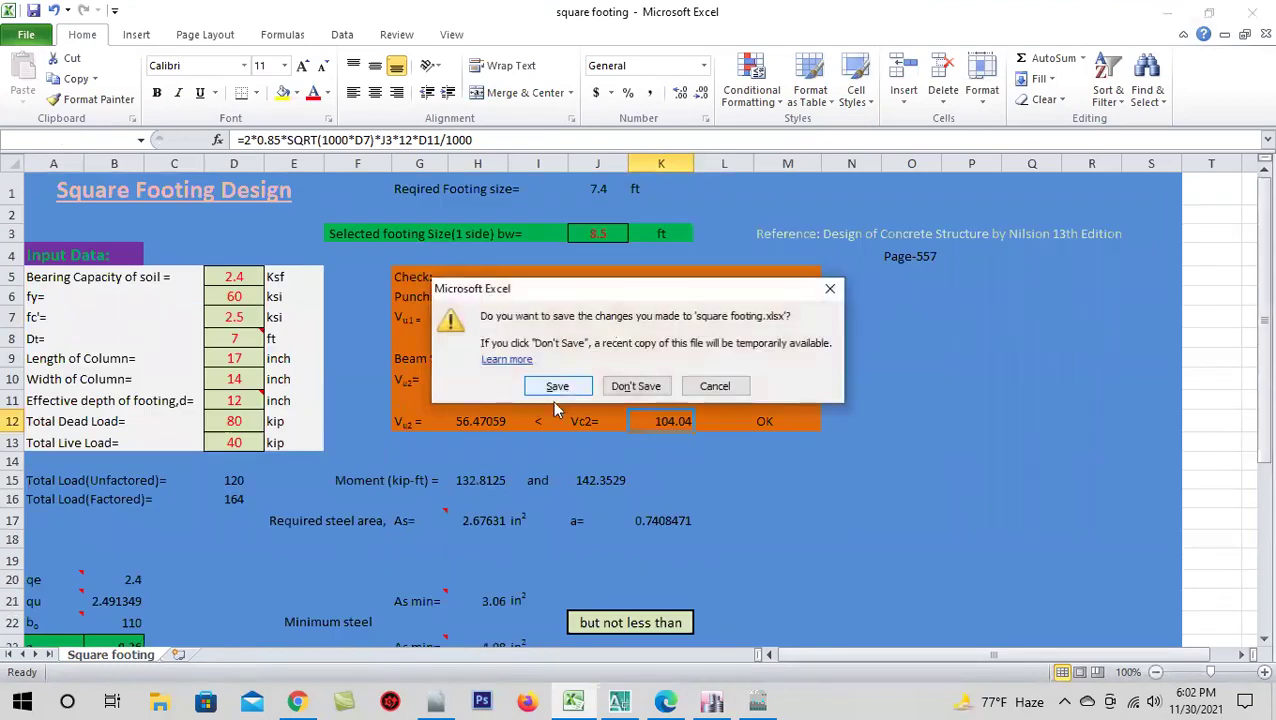
pyautogui.click(557, 386)
pyautogui.hotkey('alt', 'F4')
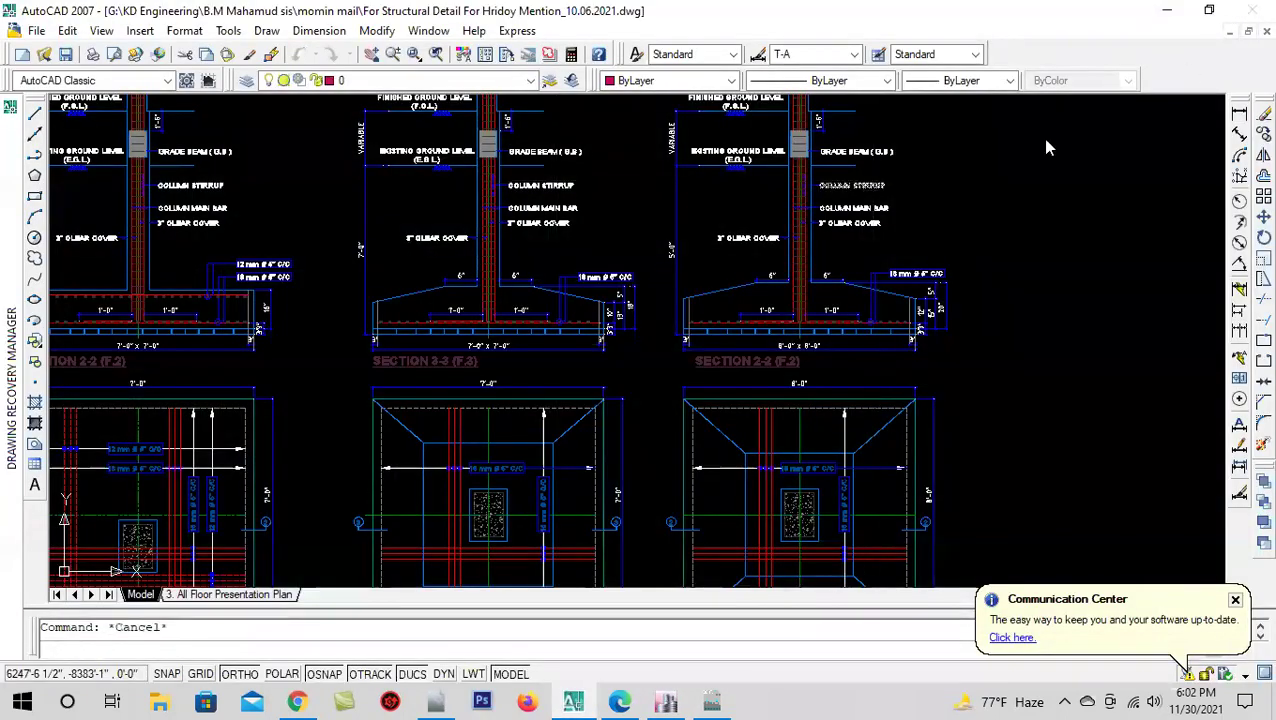
pyautogui.click(610, 396)
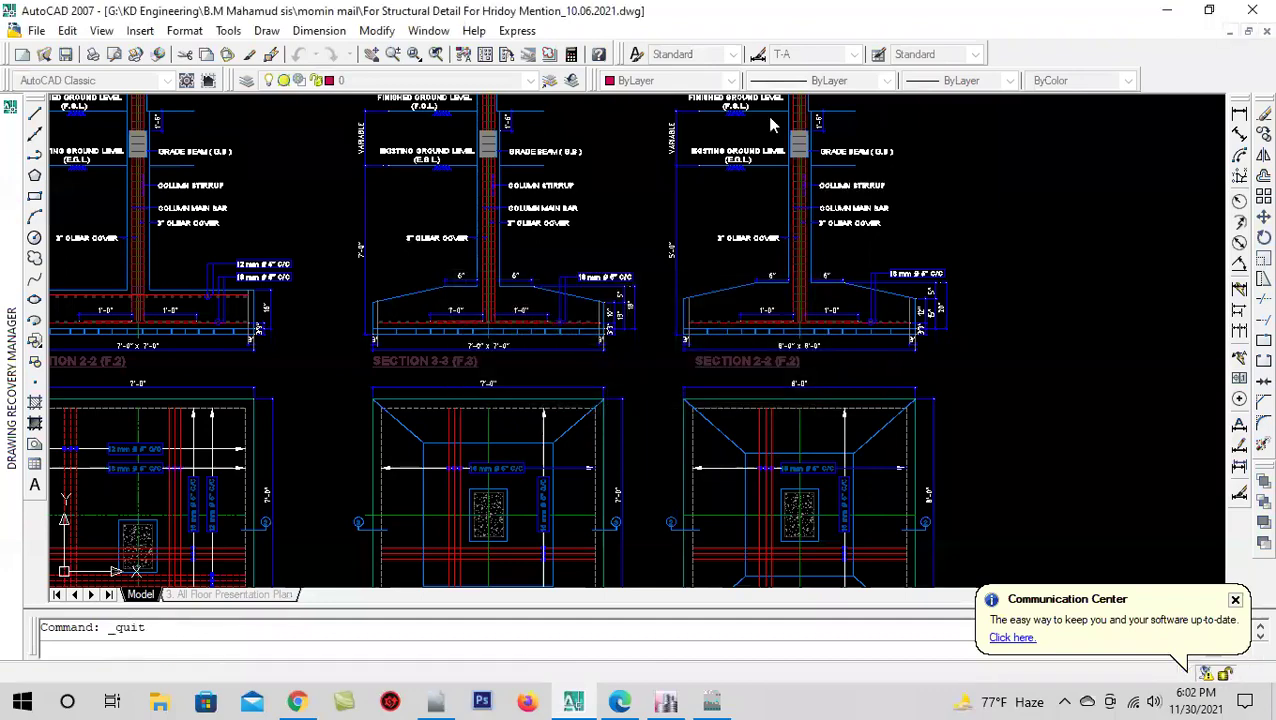